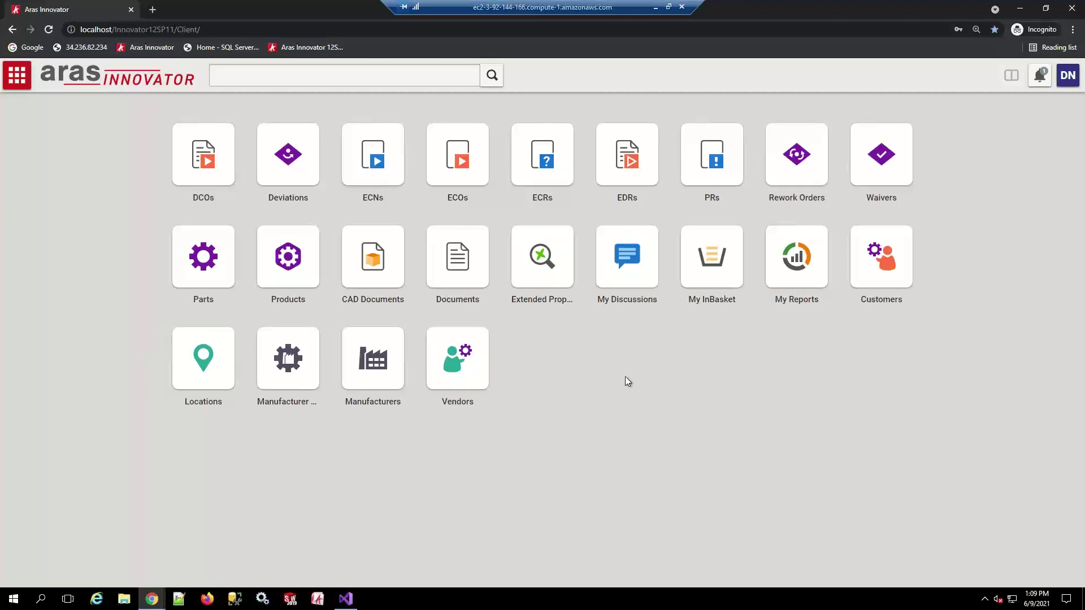
Open the DN user's own identity record via the user menu's Actions
{"action": "left_click", "coordinate": [1067, 85]}
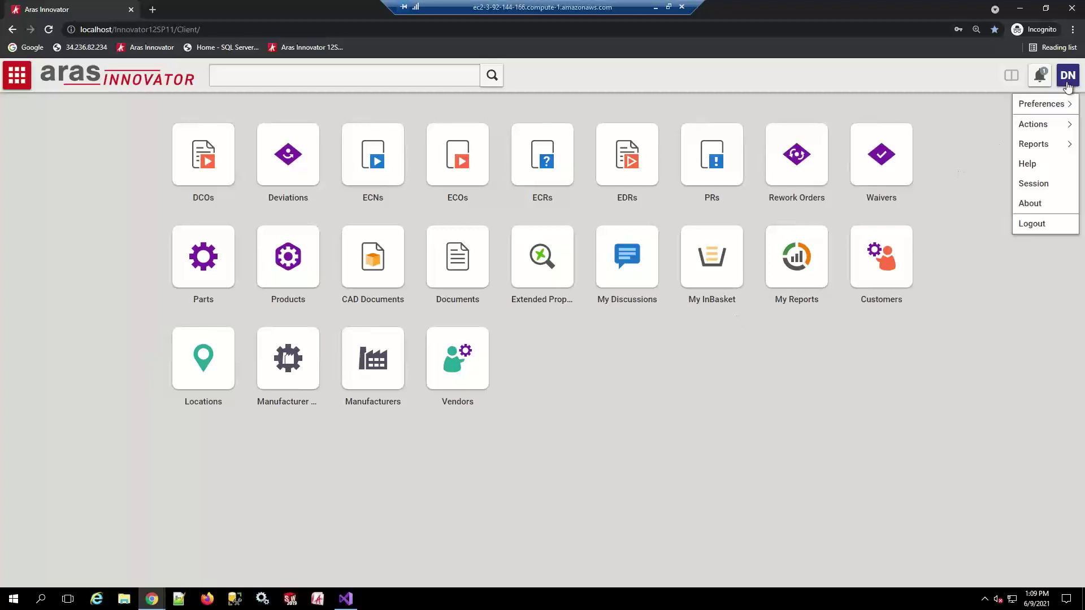
{"action": "mouse_move", "coordinate": [1062, 108]}
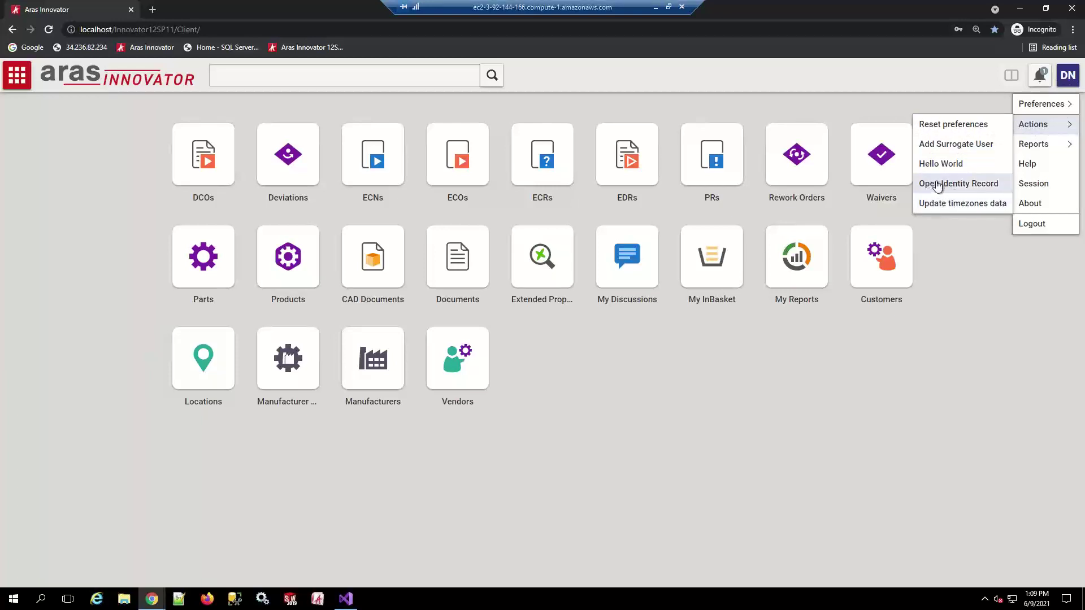
{"action": "left_click", "coordinate": [966, 187]}
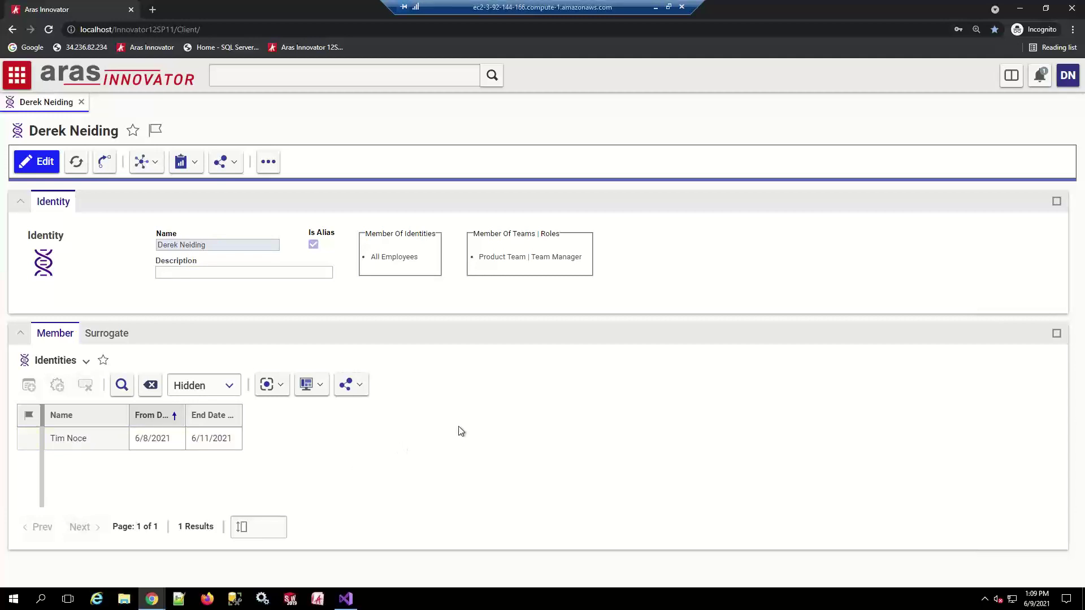
Start adding a surrogate user and choose the suggested identity as the surrogate
{"action": "left_click", "coordinate": [1067, 75]}
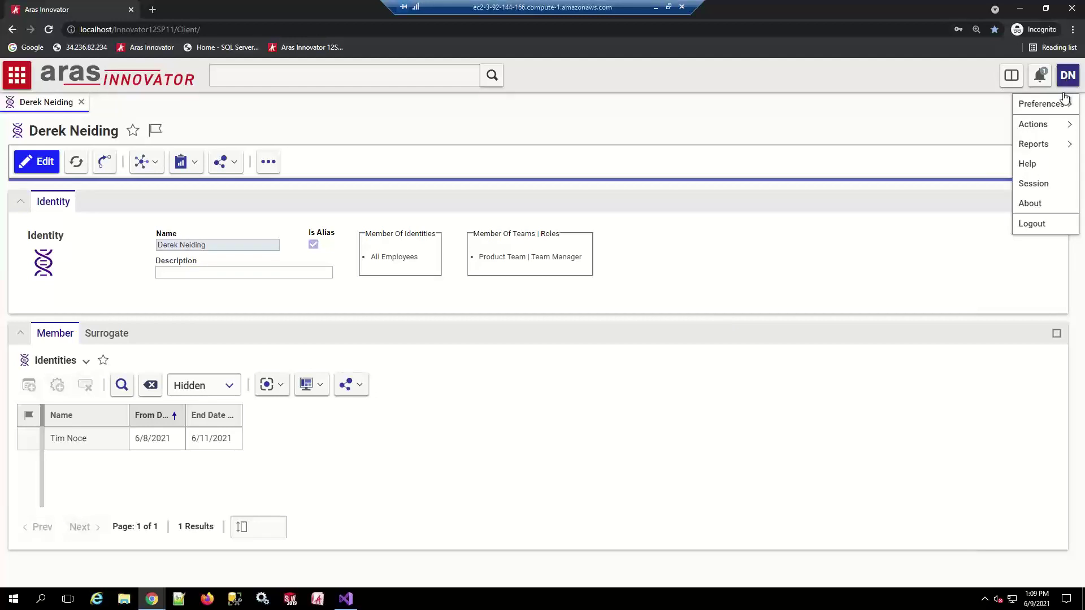
{"action": "mouse_move", "coordinate": [1054, 126]}
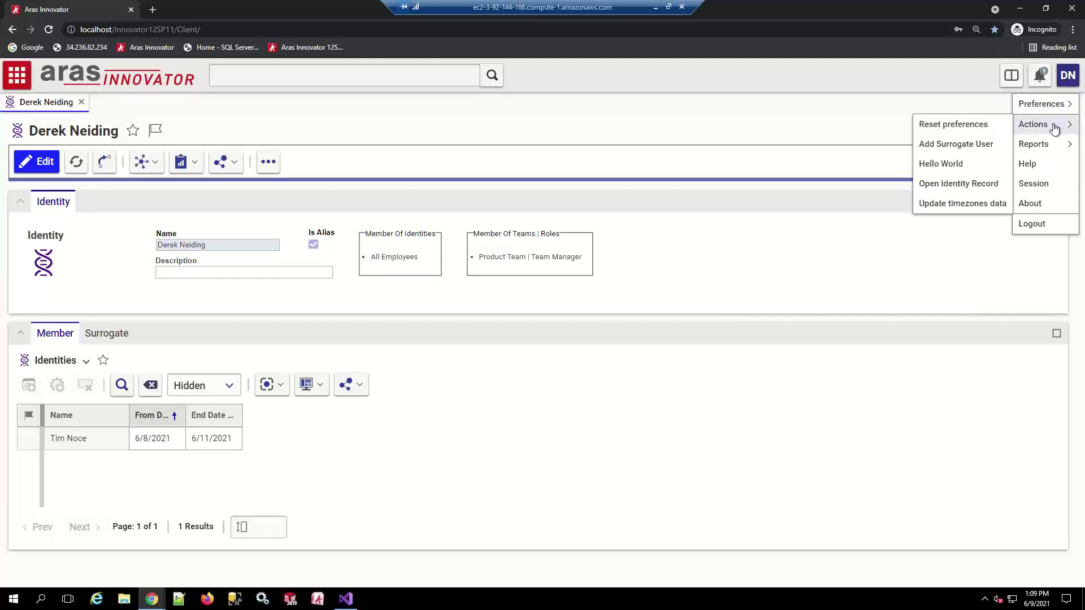
{"action": "left_click", "coordinate": [971, 145]}
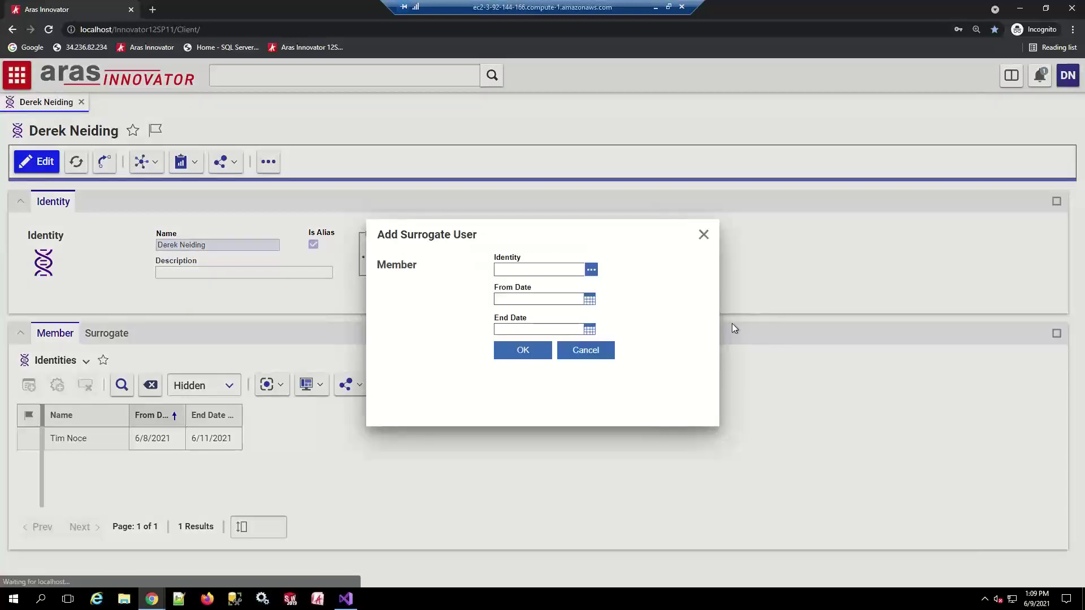
{"action": "type", "text": "Ste"}
{"action": "left_click", "coordinate": [534, 286]}
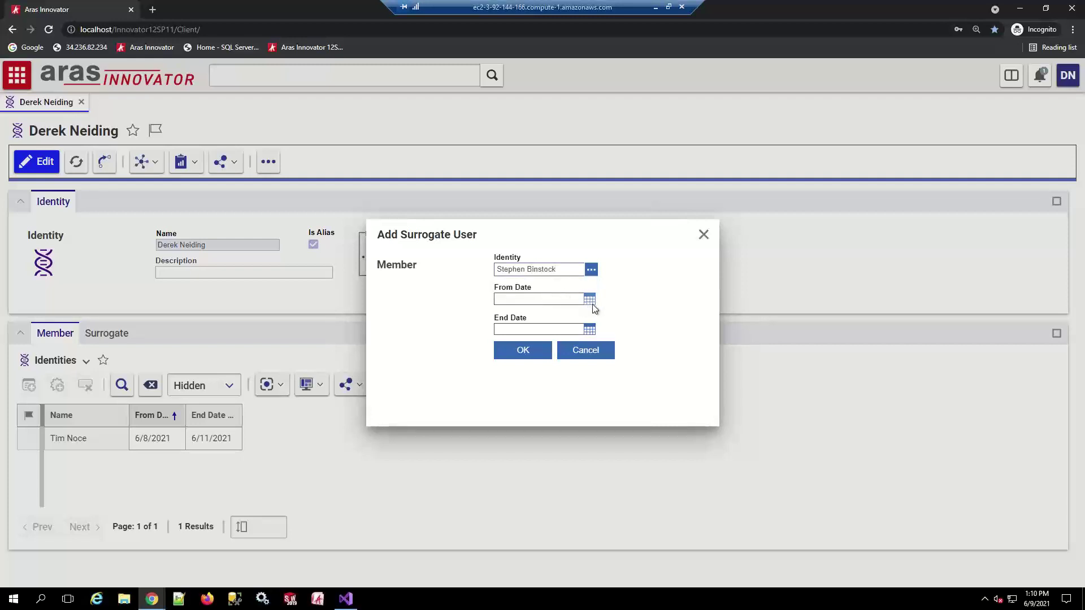
Set the surrogate period from 6/9/2021 to 6/11/2021 and submit the request
{"action": "left_click", "coordinate": [592, 304]}
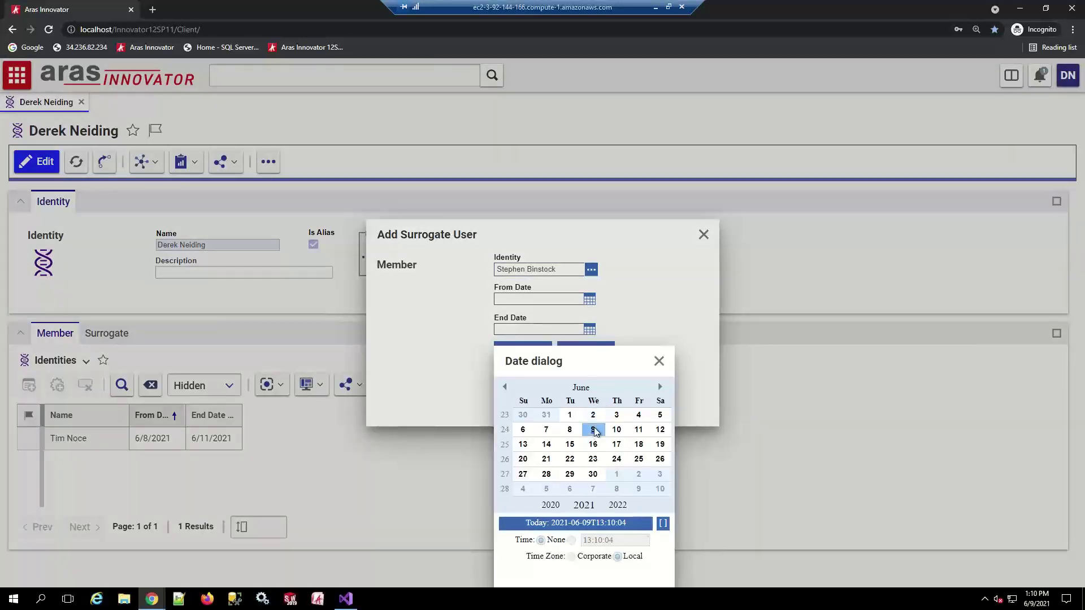
{"action": "left_click", "coordinate": [593, 430]}
{"action": "left_click", "coordinate": [590, 330]}
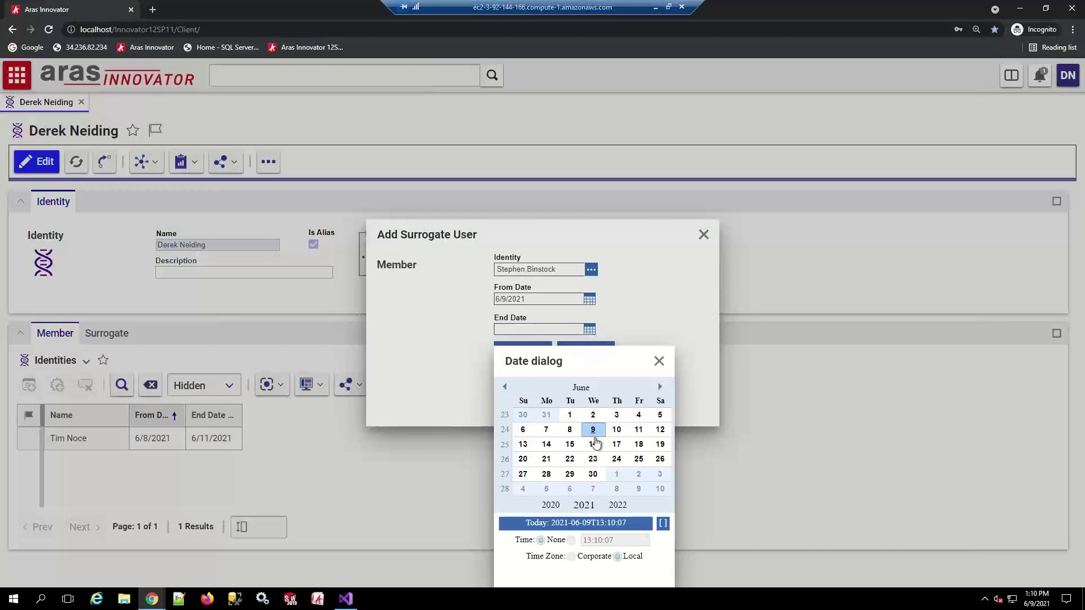
{"action": "left_click", "coordinate": [638, 443]}
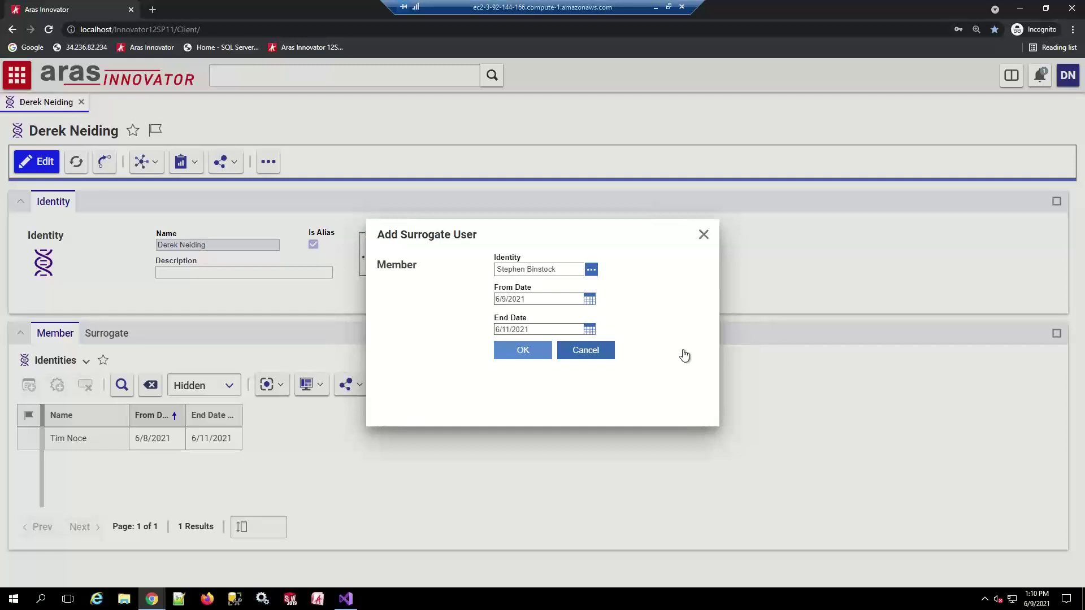
{"action": "key", "text": "Return"}
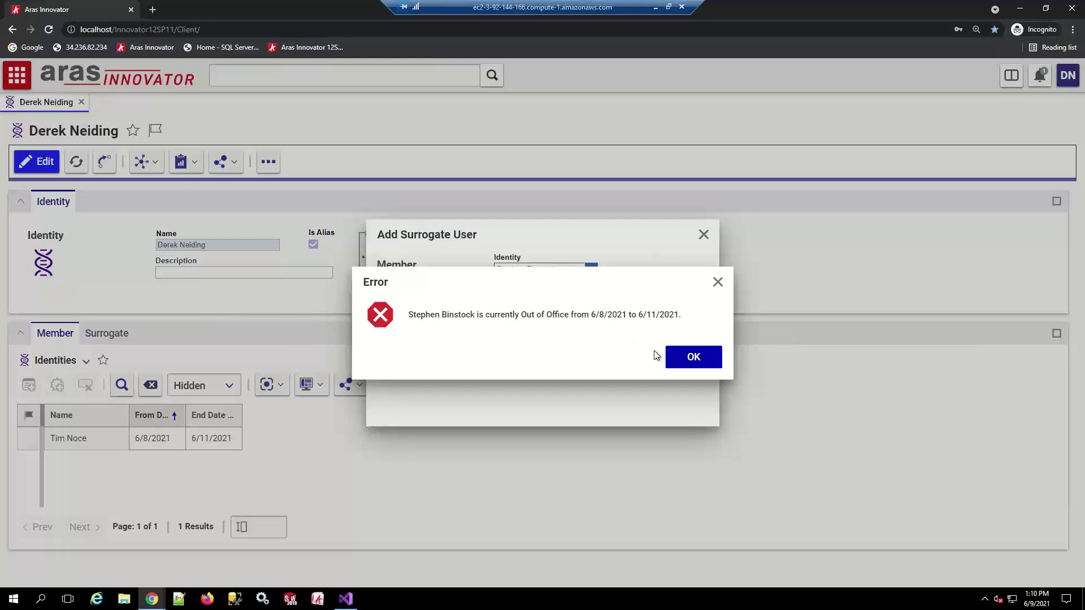
Dismiss the out-of-office error and cancel the Add Surrogate User dialog
{"action": "left_click", "coordinate": [694, 358]}
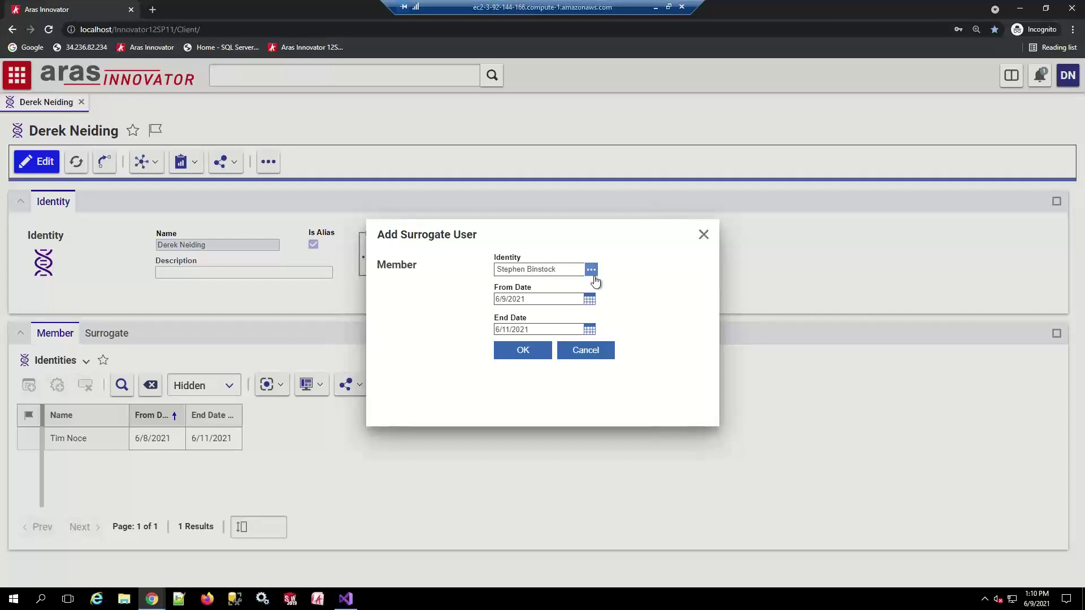
{"action": "left_click", "coordinate": [593, 352]}
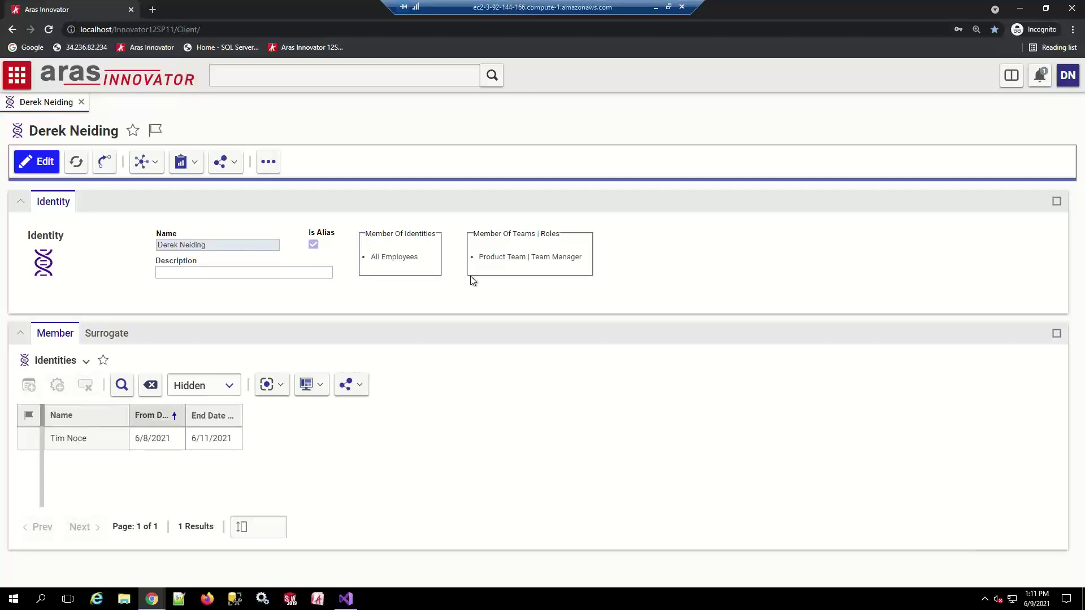
{"action": "left_click", "coordinate": [151, 599]}
In the administrator window, open Identities under the Administration section
{"action": "left_click", "coordinate": [77, 558]}
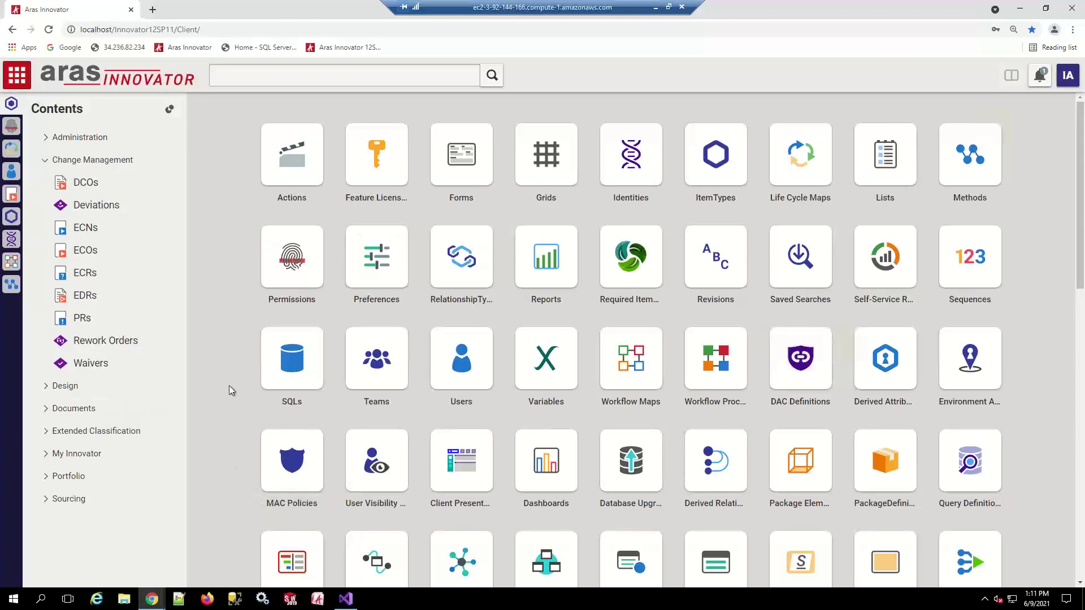
{"action": "left_click", "coordinate": [46, 160]}
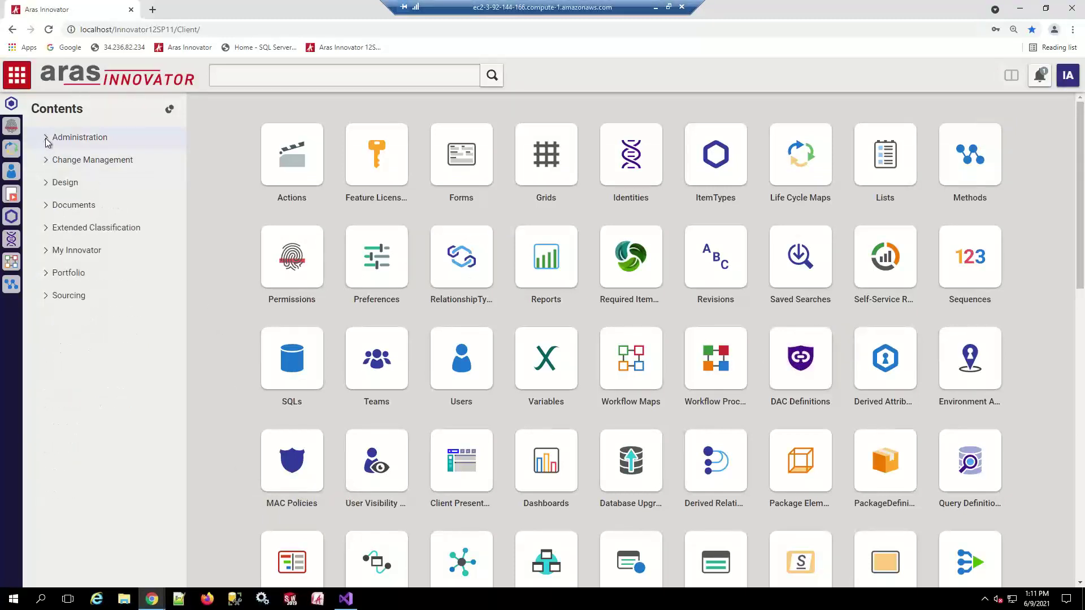
{"action": "left_click", "coordinate": [46, 138]}
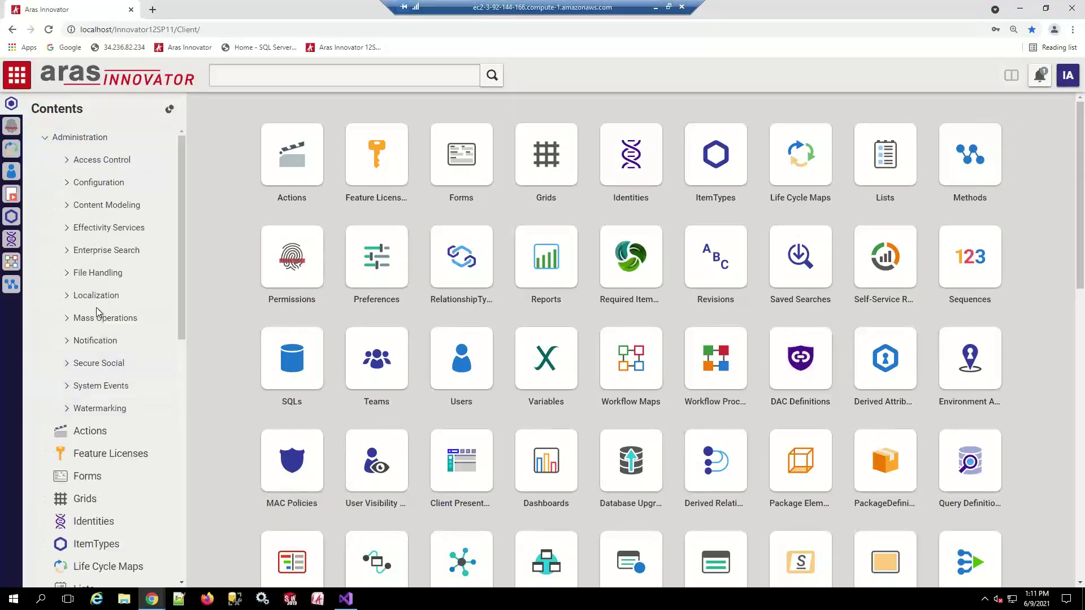
{"action": "scroll", "coordinate": [126, 387], "scroll_direction": "down", "scroll_amount": 2}
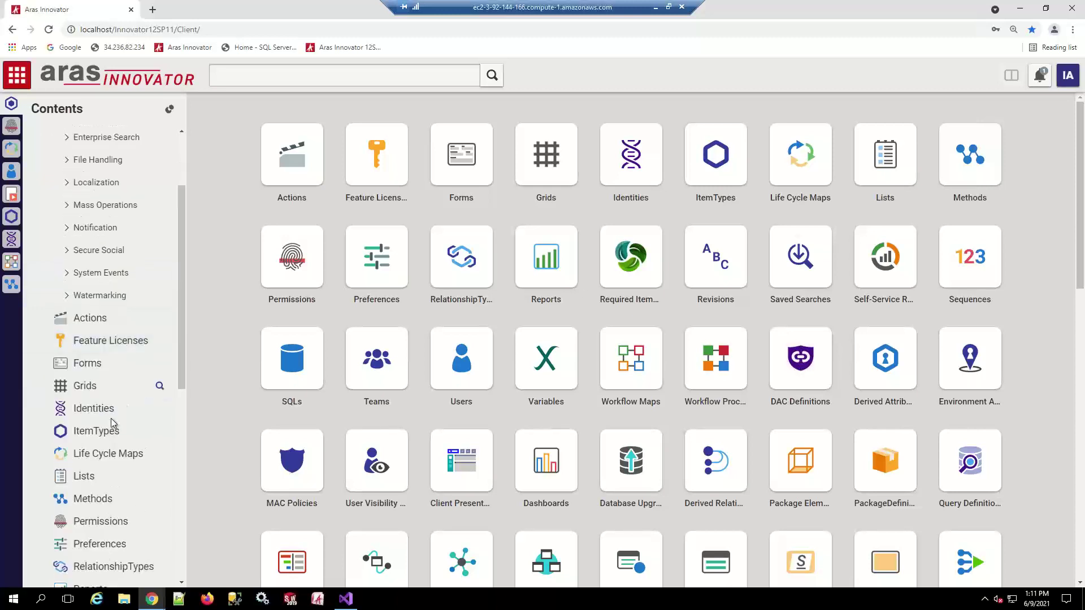
{"action": "left_click", "coordinate": [93, 409]}
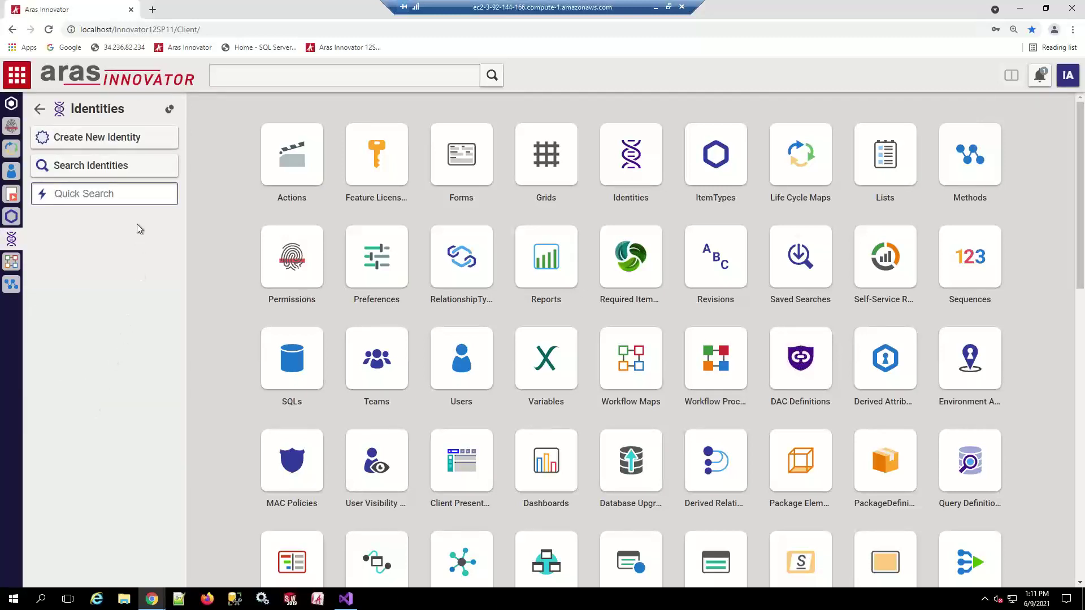
Search identities with name *change and open Change Specialist I
{"action": "left_click", "coordinate": [93, 166]}
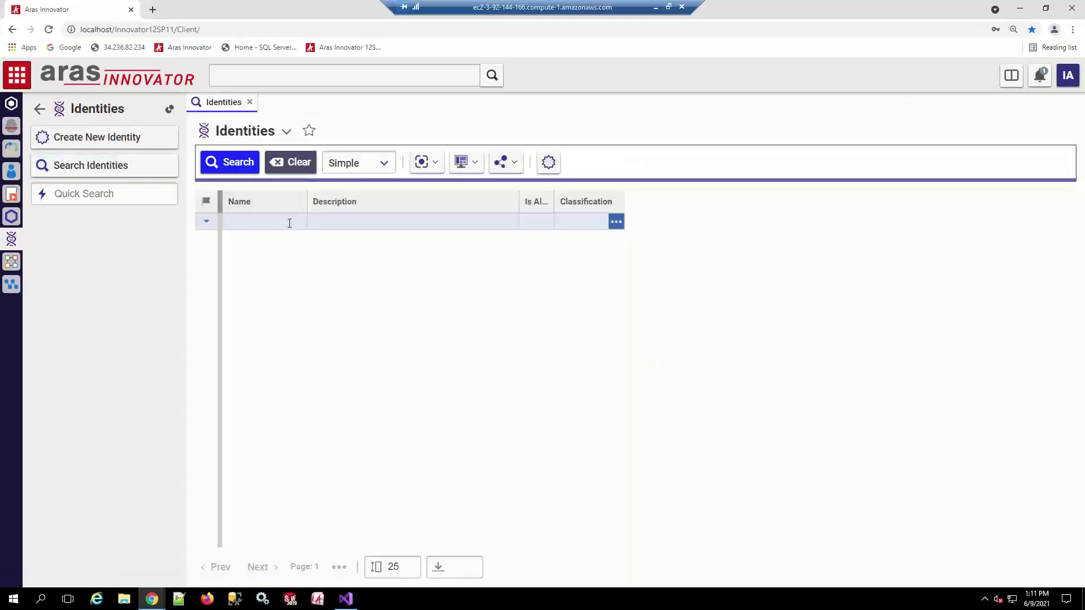
{"action": "left_click", "coordinate": [290, 223]}
{"action": "type", "text": "*change*"}
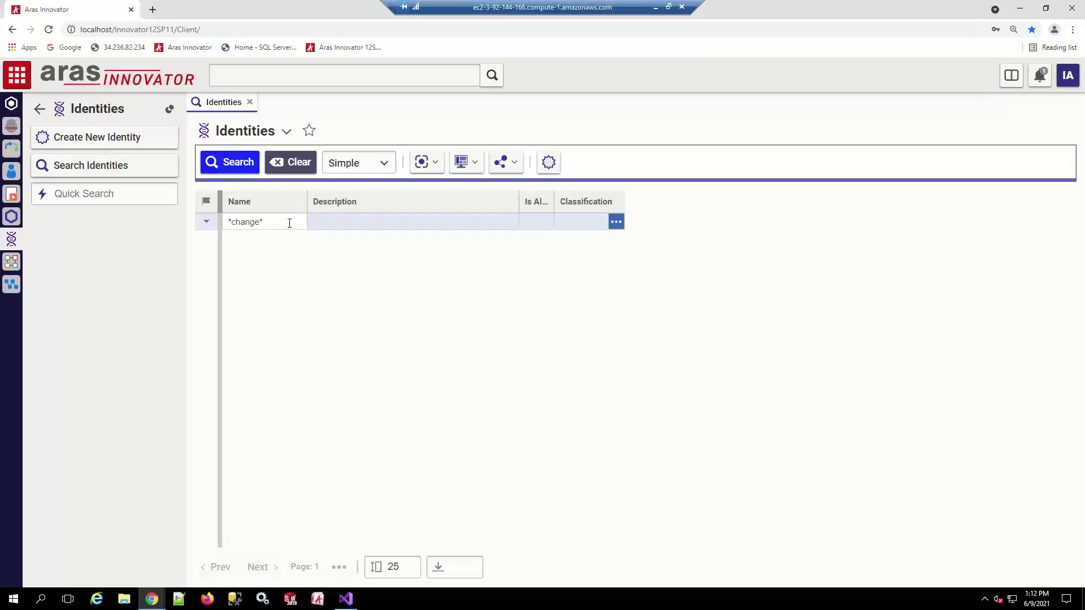
{"action": "key", "text": "Return"}
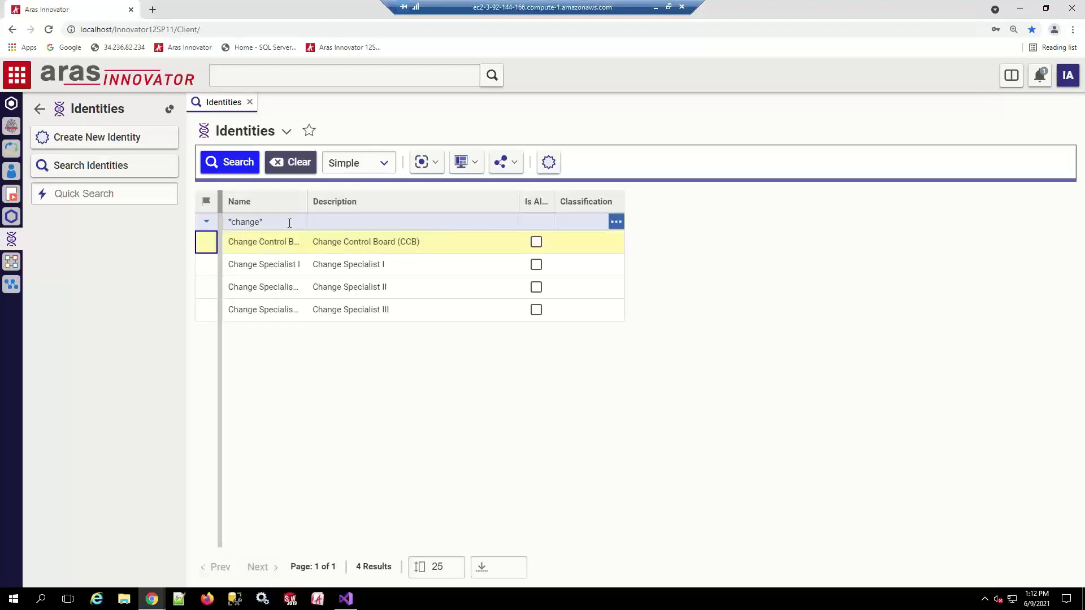
{"action": "left_click_drag", "start_coordinate": [307, 202], "coordinate": [399, 265]}
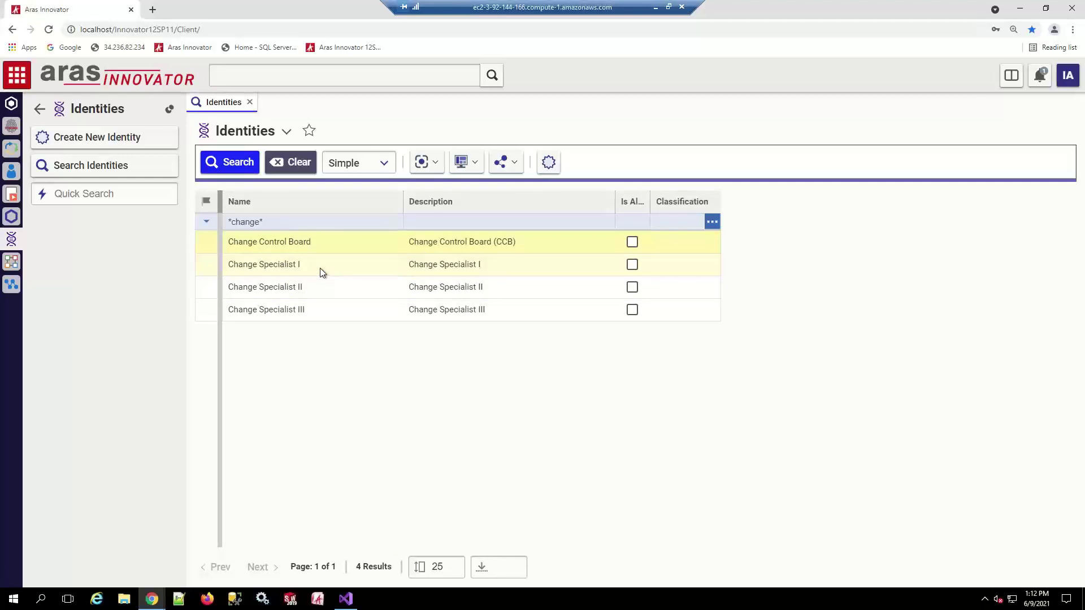
{"action": "double_click", "coordinate": [321, 269]}
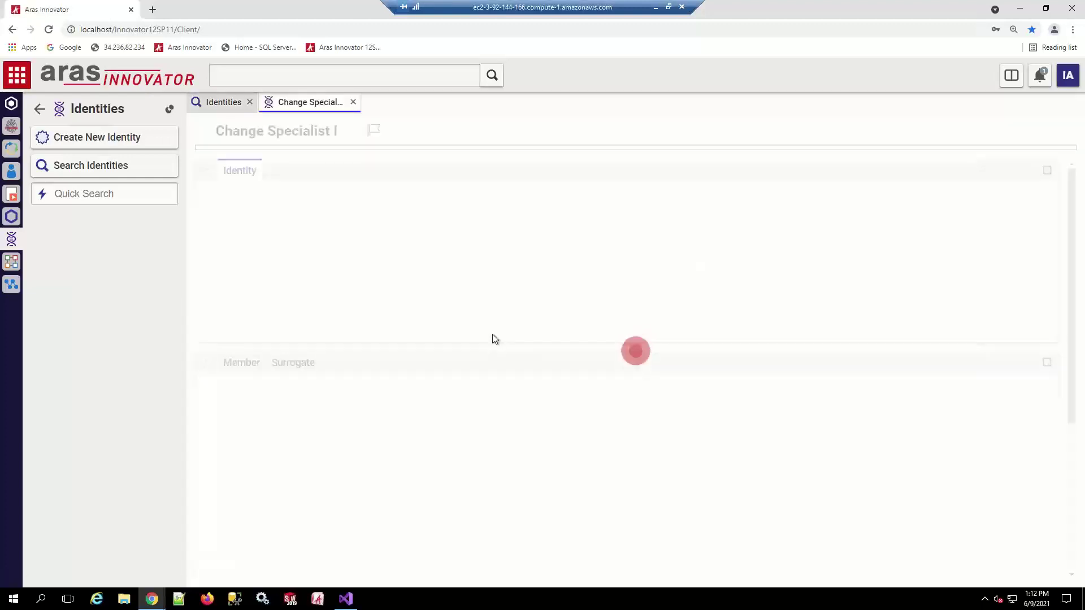
Add the demo user as a member of Change Specialist I and save the identity
{"action": "left_click", "coordinate": [228, 170]}
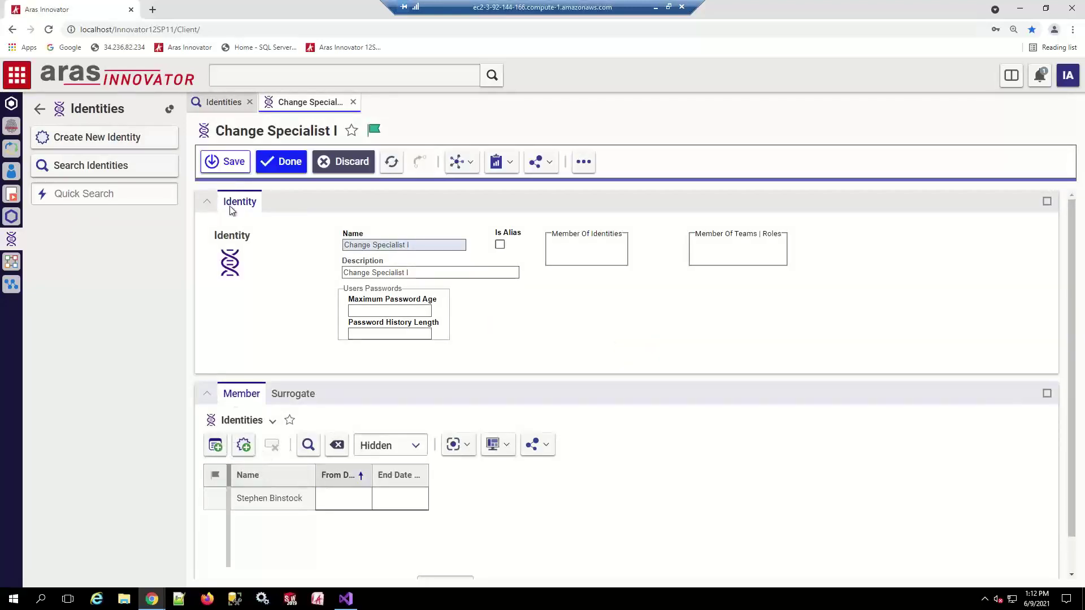
{"action": "left_click", "coordinate": [216, 446]}
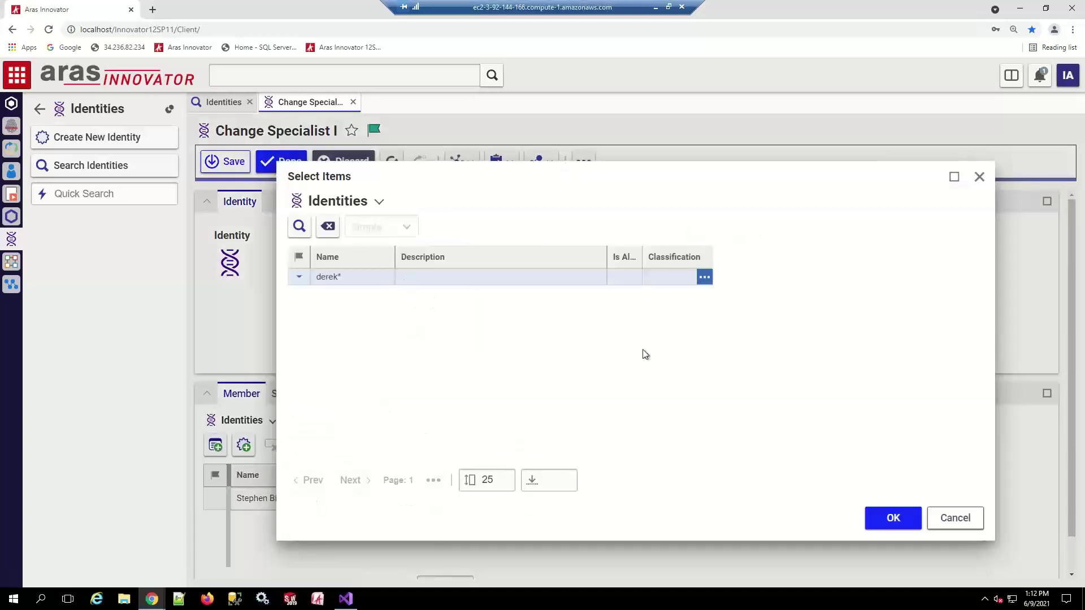
{"action": "left_click", "coordinate": [350, 293]}
{"action": "left_click", "coordinate": [891, 517]}
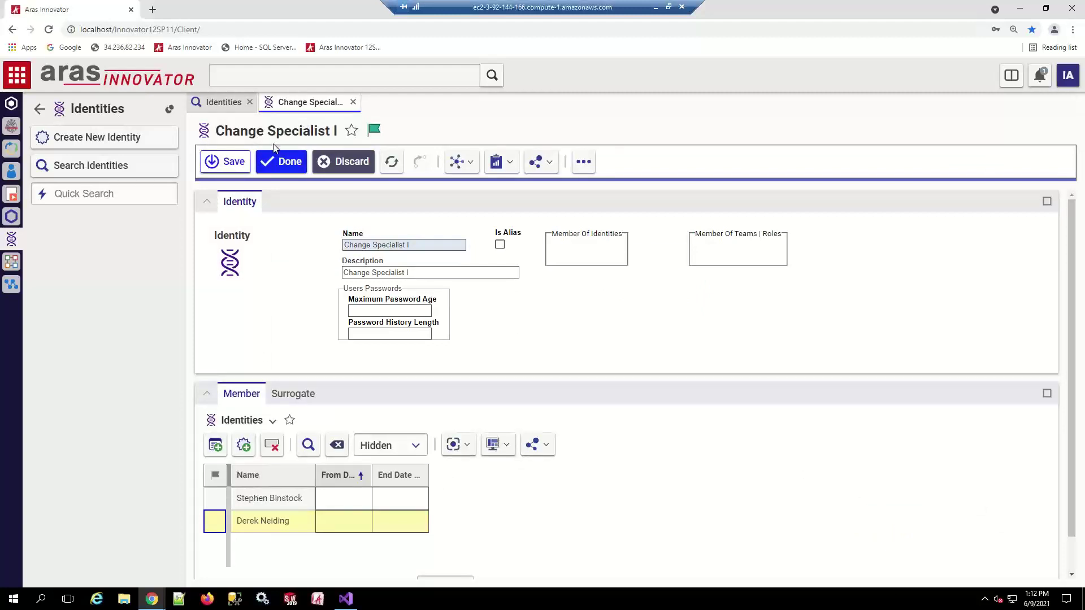
{"action": "left_click", "coordinate": [286, 163]}
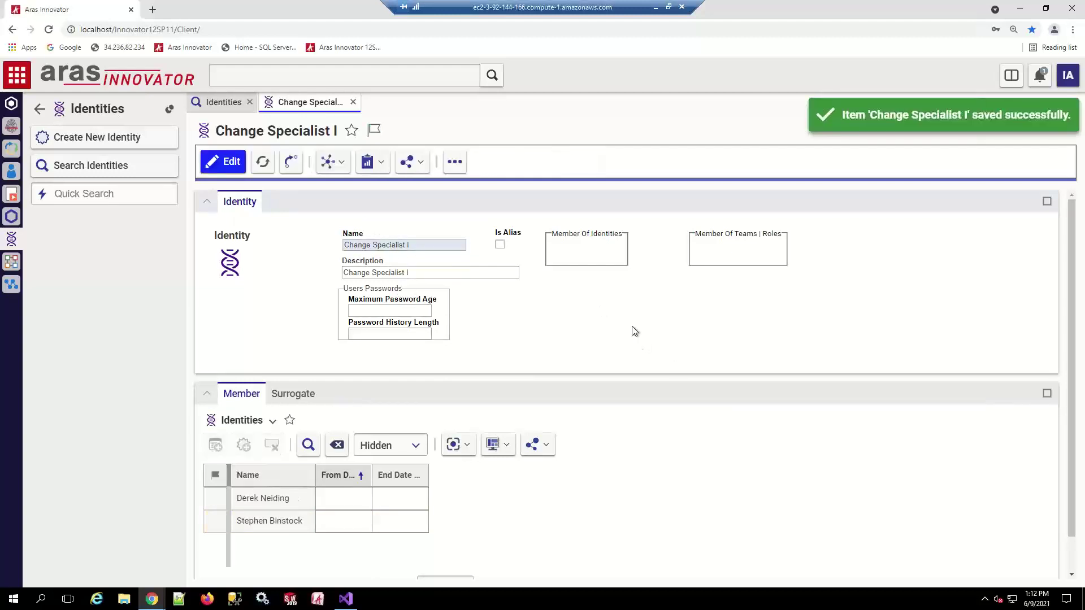
{"action": "key", "text": "alt+Tab"}
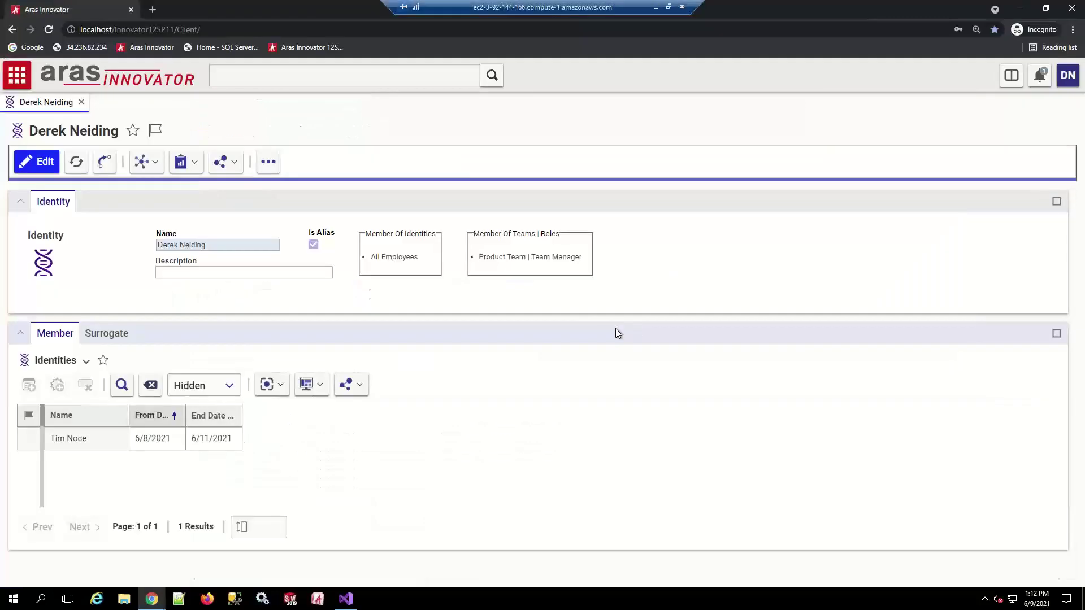
Reopen the user's identity record to confirm its new Change Specialist I membership
{"action": "left_click", "coordinate": [1068, 75]}
{"action": "mouse_move", "coordinate": [1044, 125]}
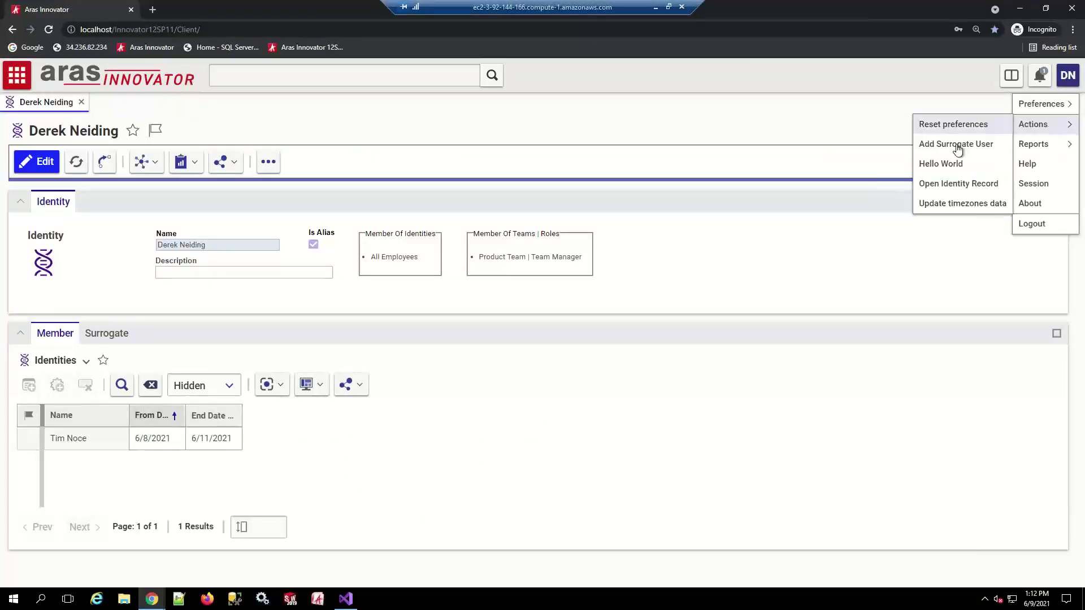
{"action": "left_click", "coordinate": [953, 184]}
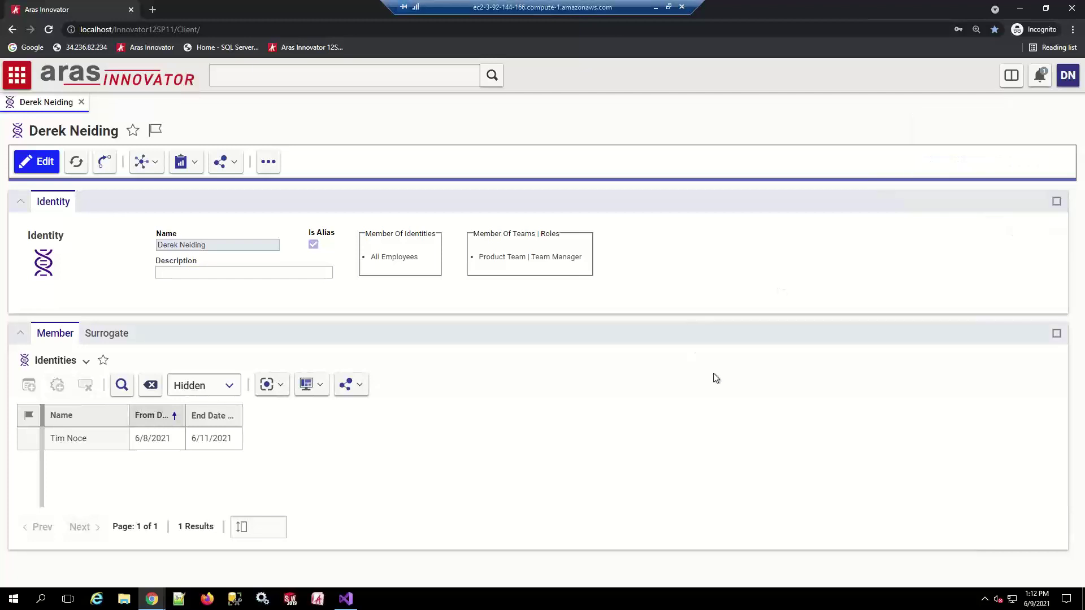
{"action": "left_click", "coordinate": [82, 102]}
{"action": "left_click", "coordinate": [1062, 70]}
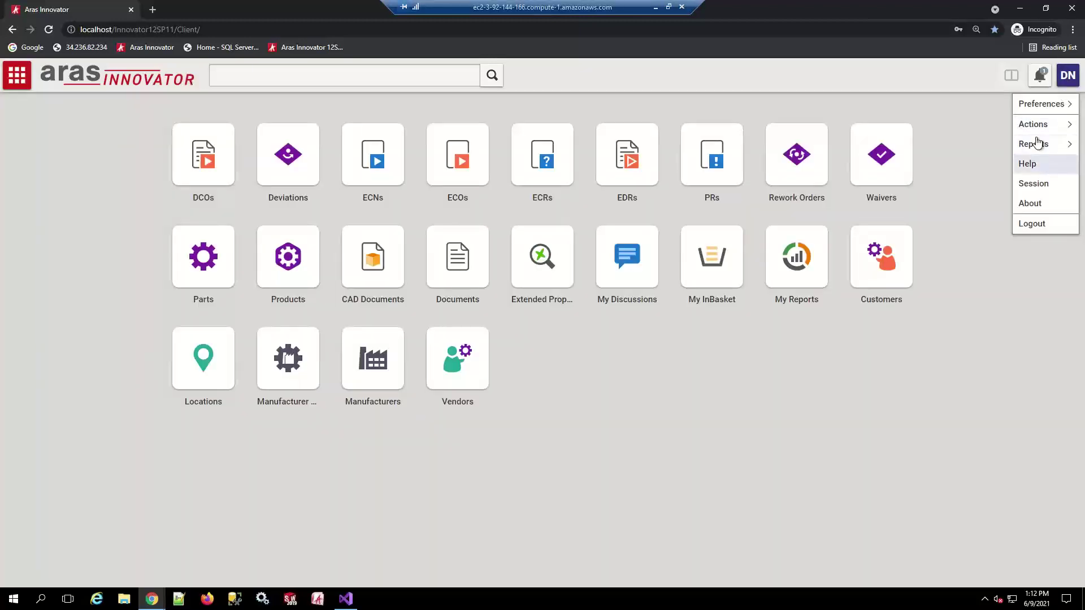
{"action": "mouse_move", "coordinate": [1034, 124]}
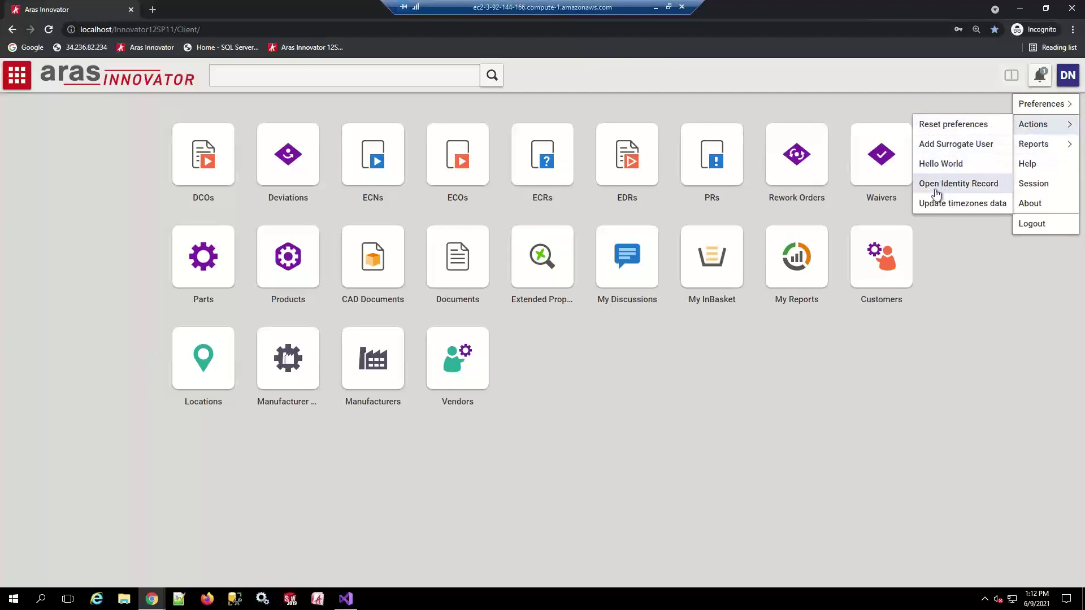
{"action": "left_click", "coordinate": [938, 185]}
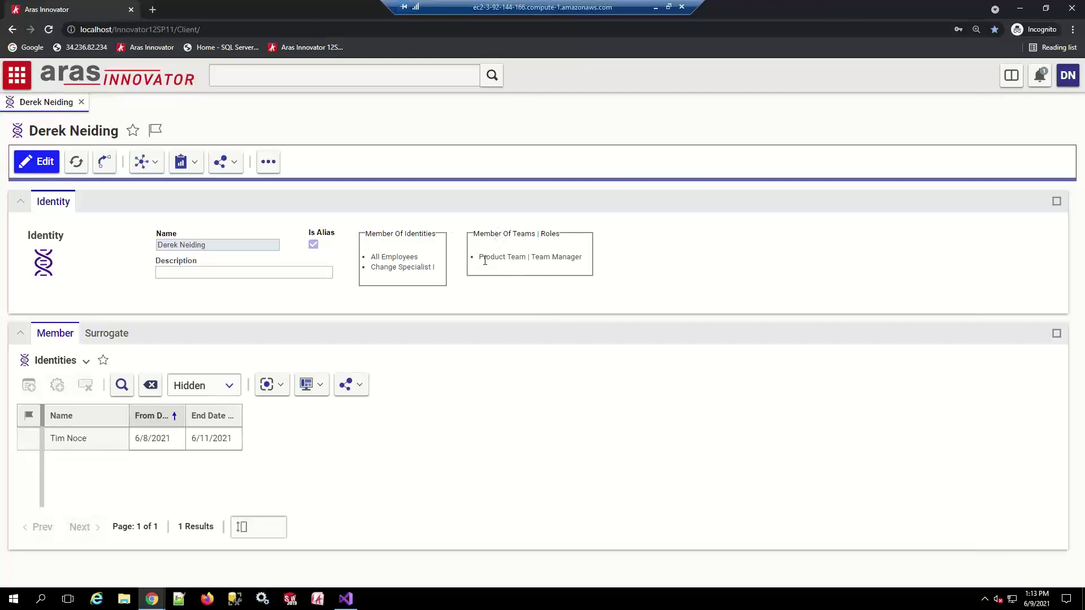
{"action": "left_click_drag", "start_coordinate": [484, 258], "coordinate": [580, 261]}
Remove the demo user's member row from Change Specialist I and save
{"action": "key", "text": "alt+Tab"}
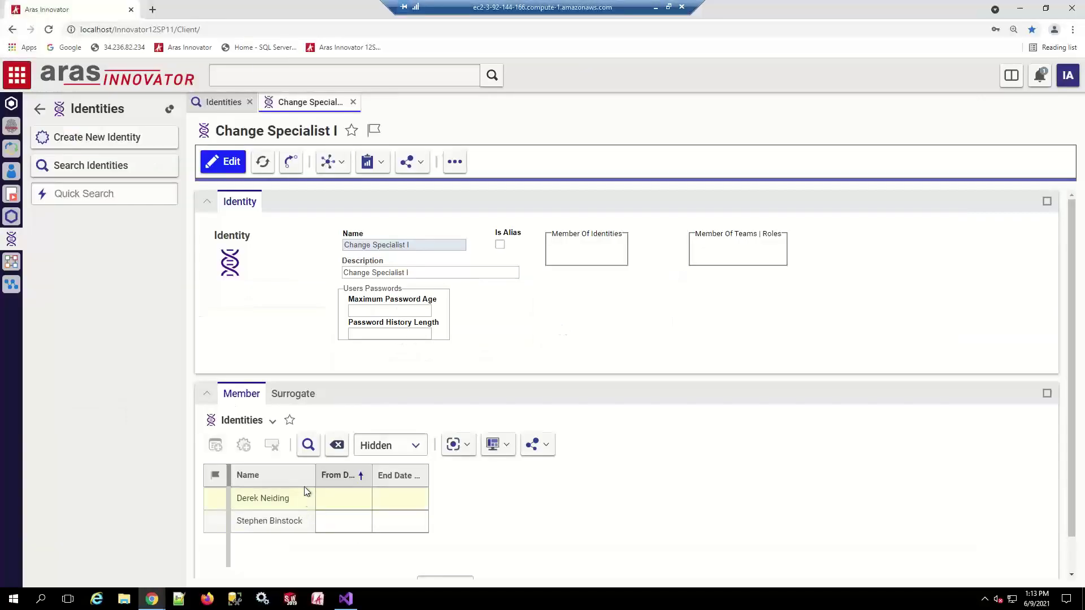
{"action": "left_click", "coordinate": [224, 163]}
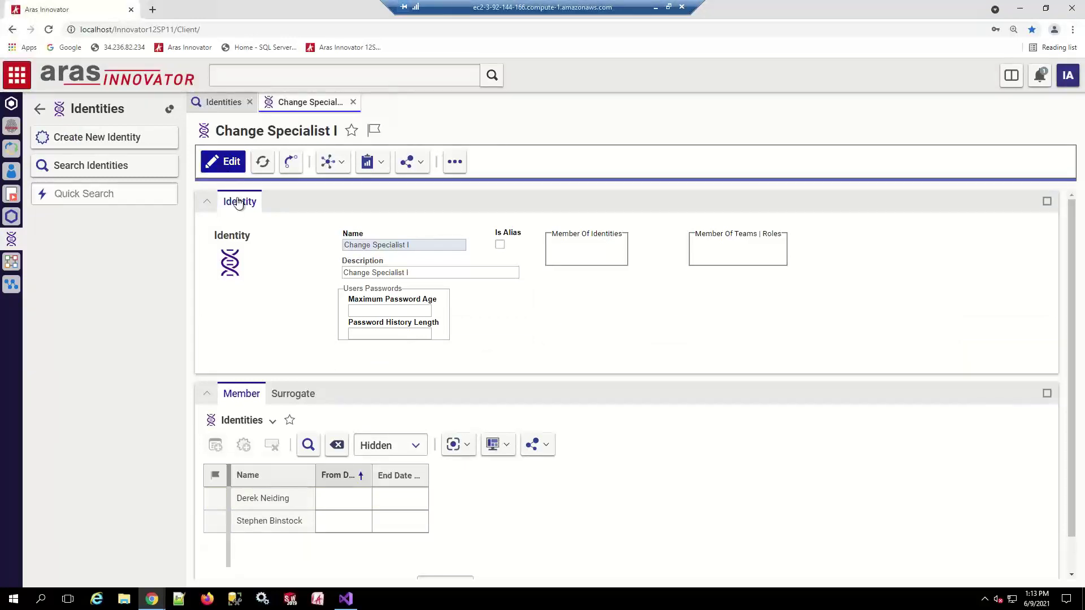
{"action": "right_click", "coordinate": [301, 500]}
{"action": "left_click", "coordinate": [273, 446]}
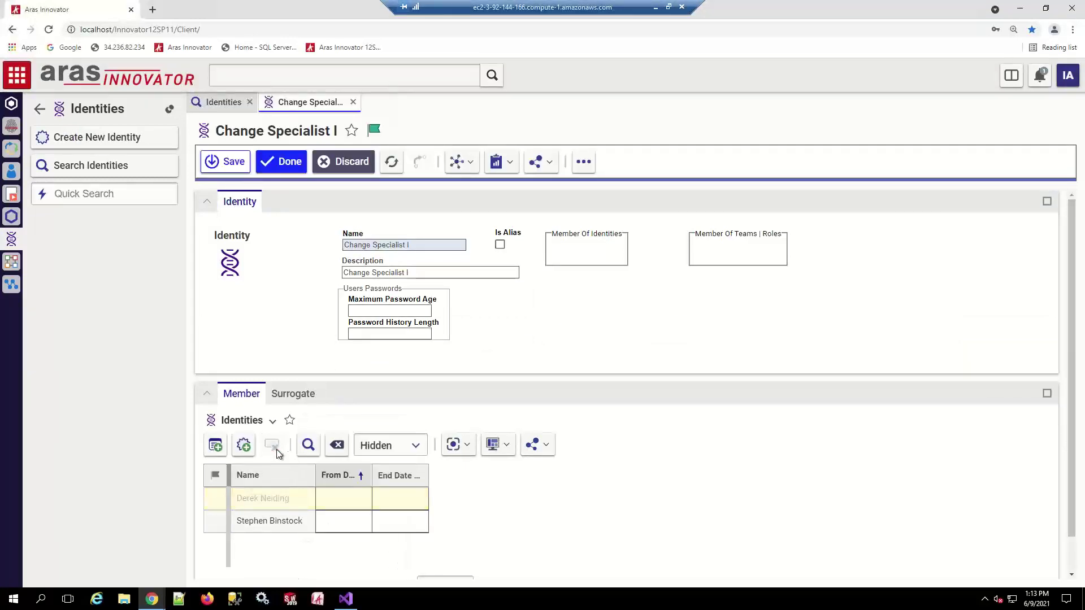
{"action": "left_click", "coordinate": [225, 162]}
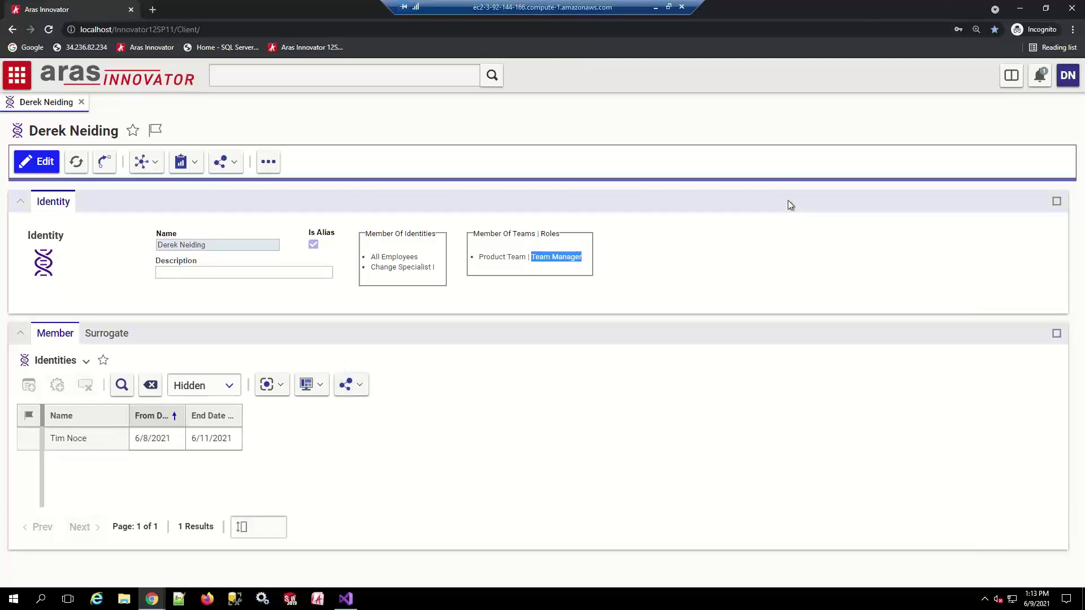
{"action": "key", "text": "alt+Tab"}
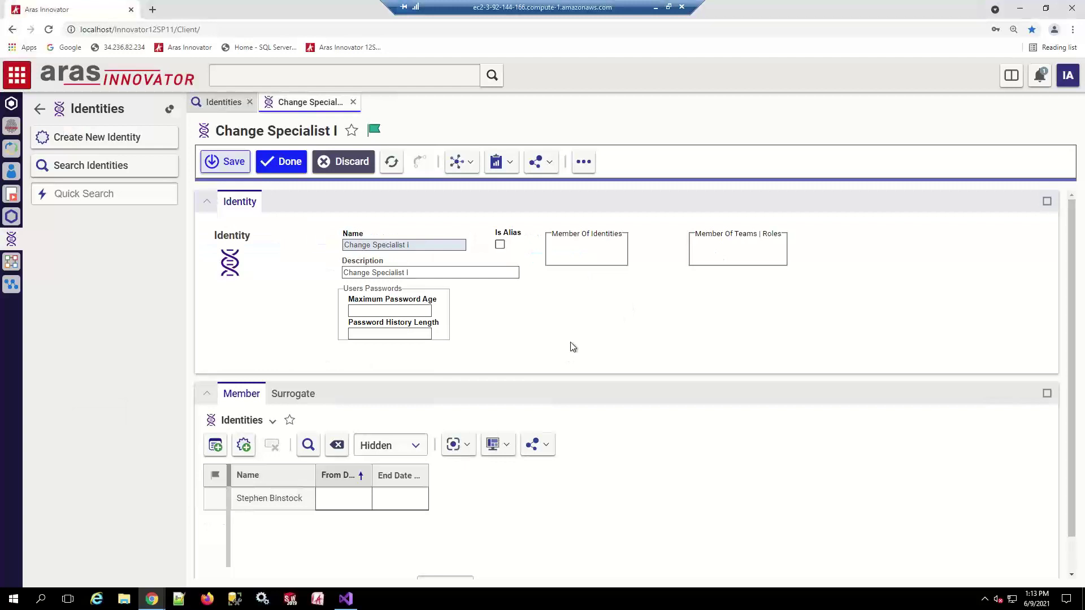
Search Required ItemType Properties, returning the single Part / Component entry
{"action": "left_click", "coordinate": [40, 109]}
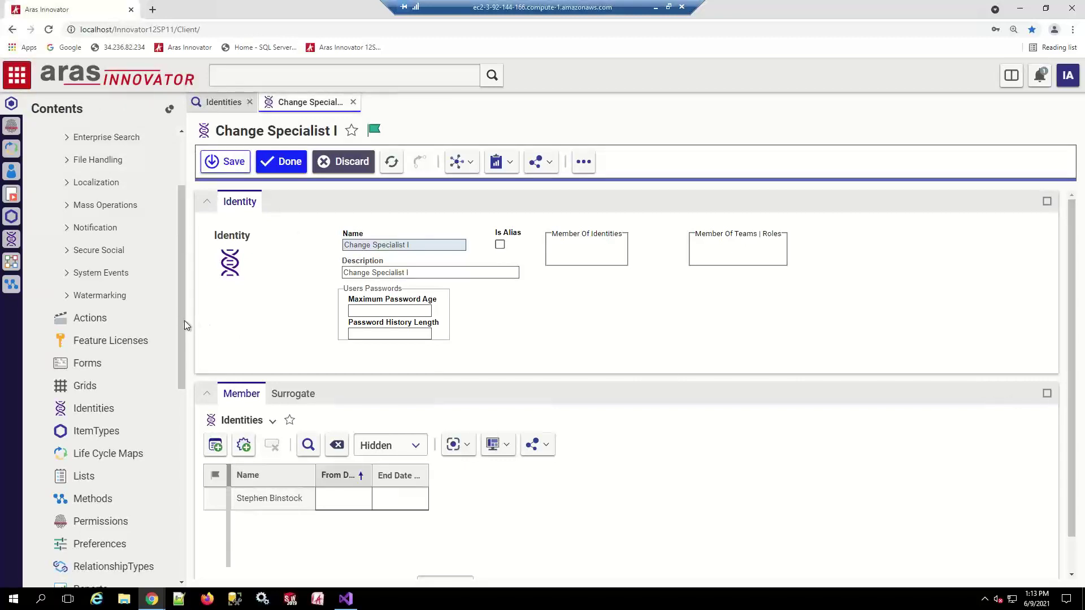
{"action": "left_click_drag", "start_coordinate": [181, 320], "coordinate": [181, 399]}
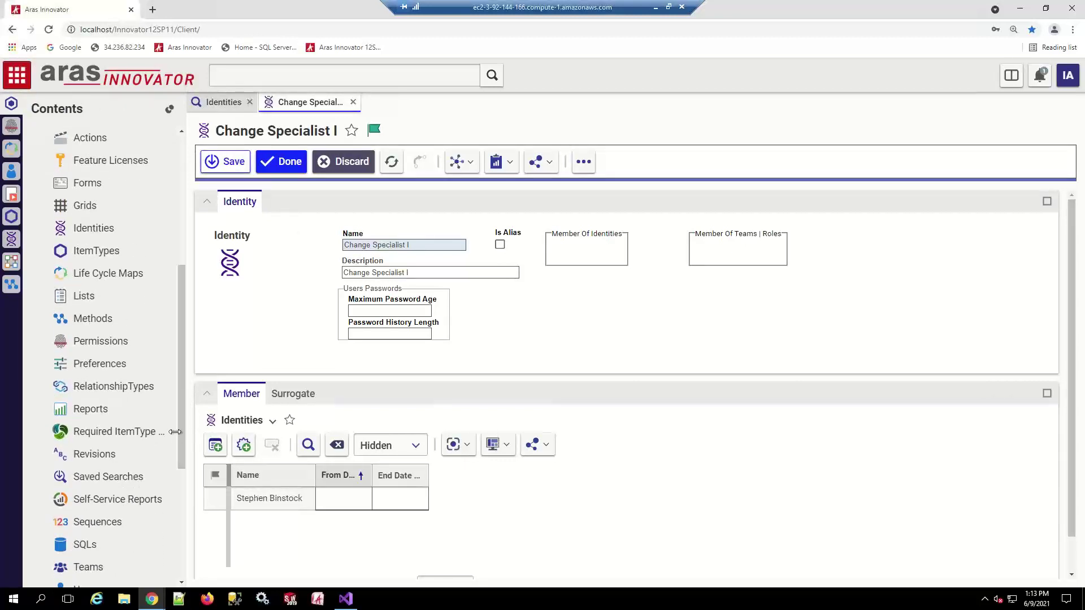
{"action": "left_click", "coordinate": [113, 431]}
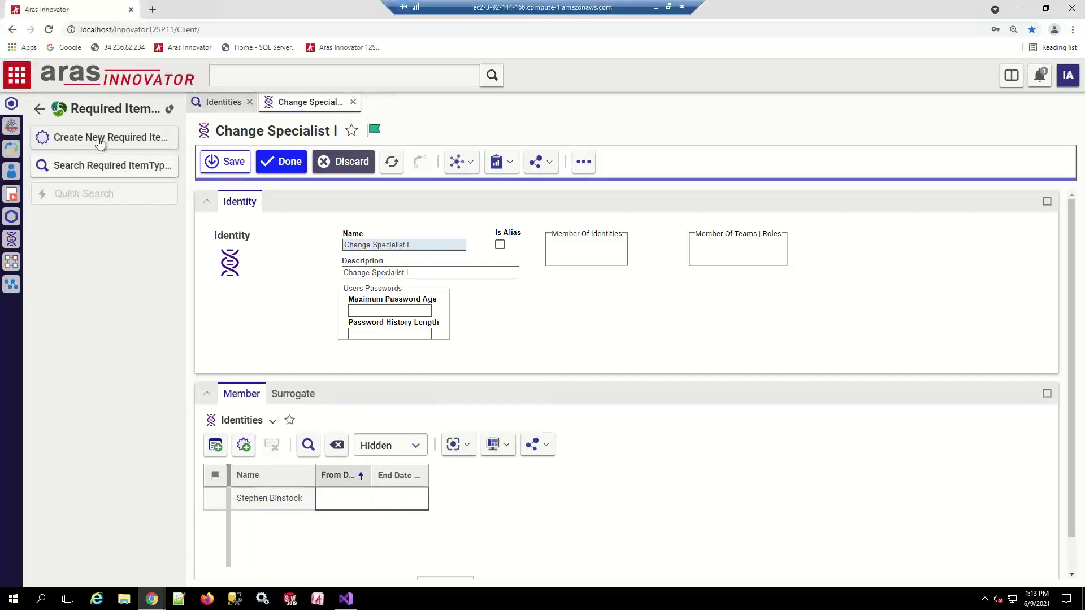
{"action": "left_click", "coordinate": [97, 169]}
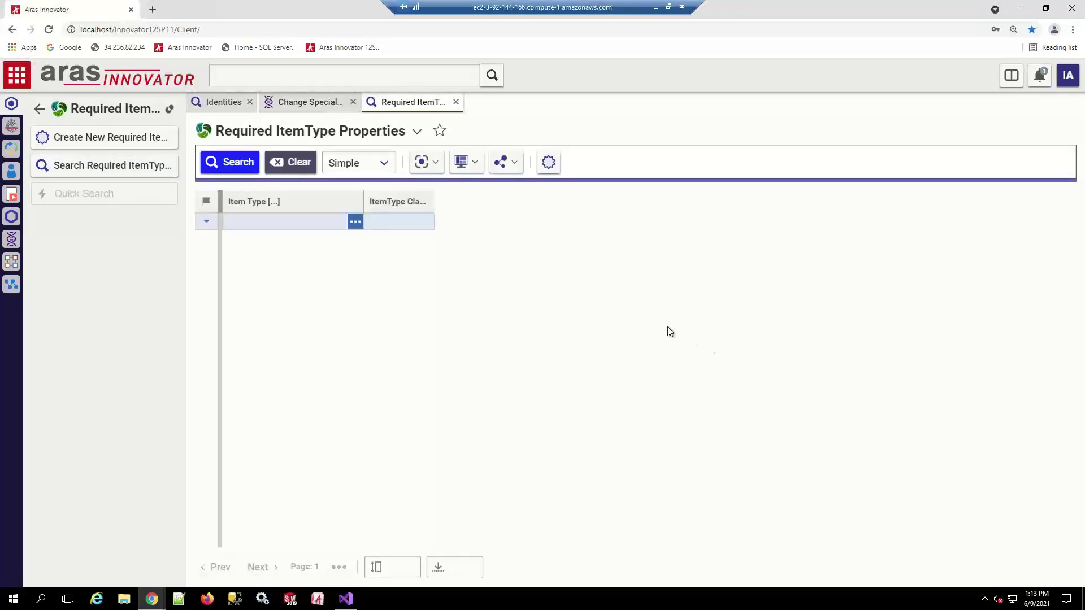
{"action": "left_click", "coordinate": [235, 164]}
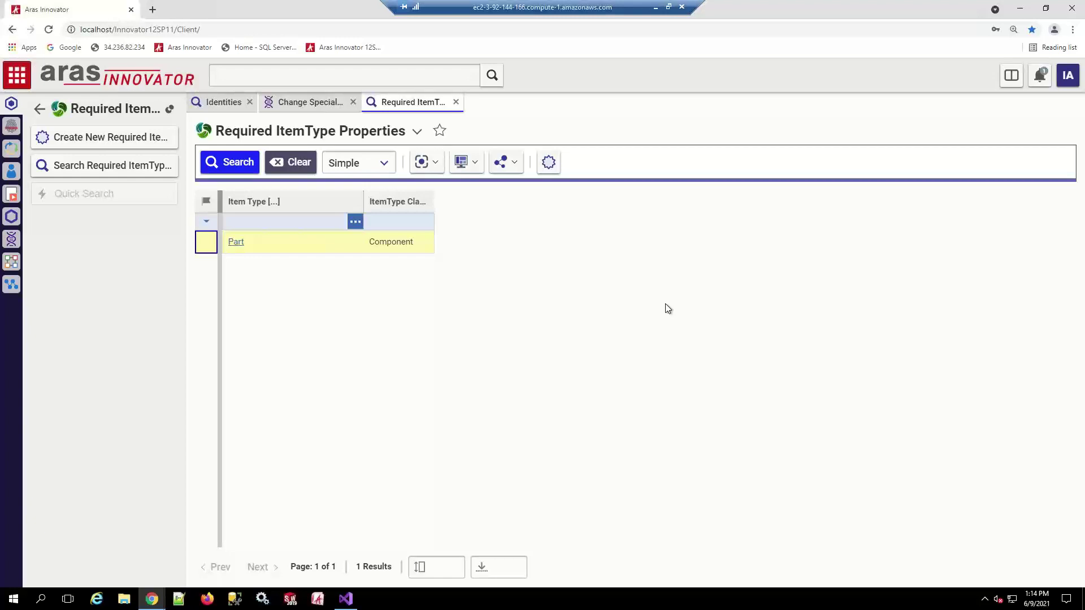
Open the Part / Component requirement record and widen its Required on Workflow column
{"action": "double_click", "coordinate": [288, 249]}
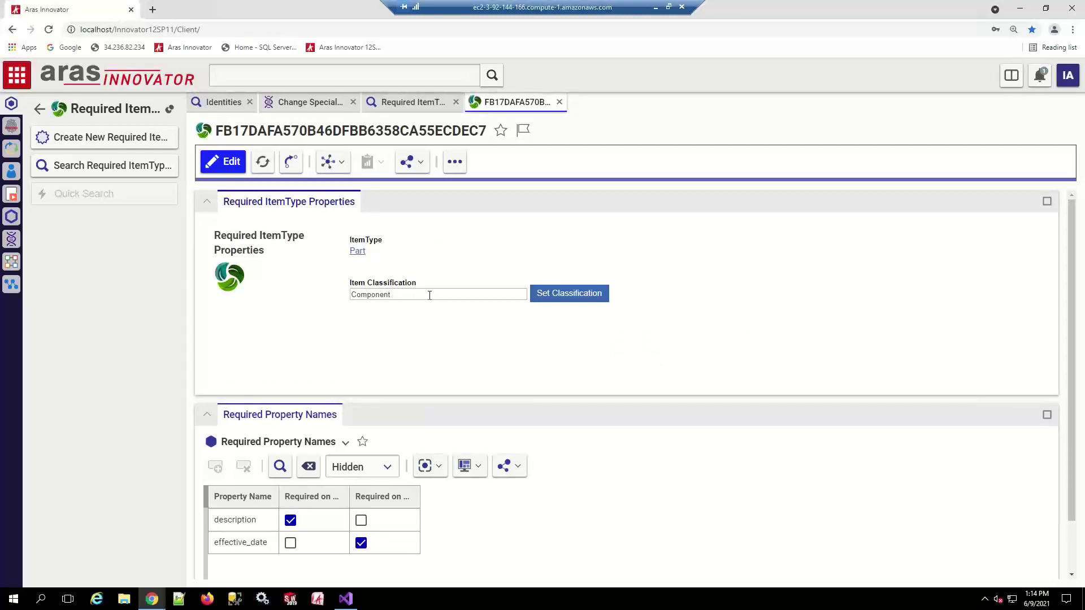
{"action": "left_click_drag", "start_coordinate": [279, 496], "coordinate": [469, 495]}
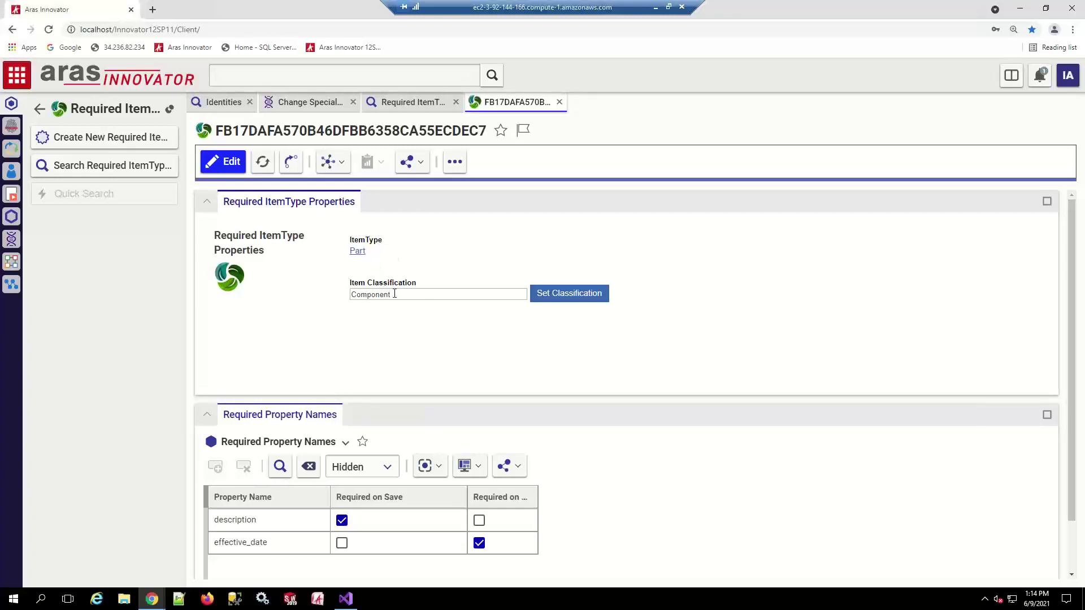
{"action": "left_click", "coordinate": [294, 521]}
{"action": "left_click_drag", "start_coordinate": [537, 496], "coordinate": [597, 500]}
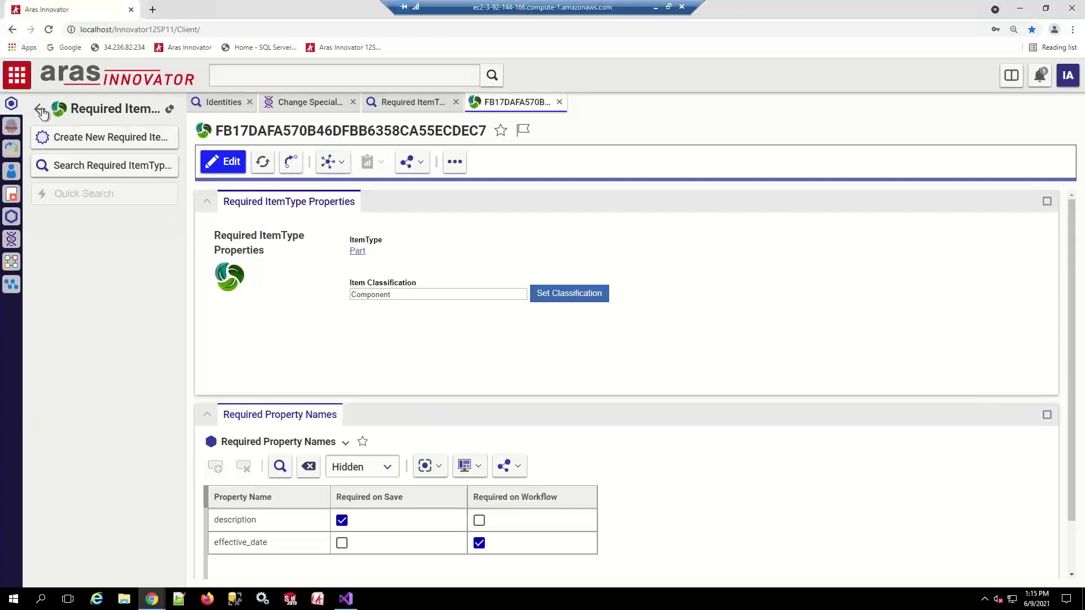
Open the Parts section under Design in Contents
{"action": "left_click_drag", "start_coordinate": [181, 425], "coordinate": [189, 551]}
{"action": "left_click", "coordinate": [45, 471]}
{"action": "left_click", "coordinate": [79, 494]}
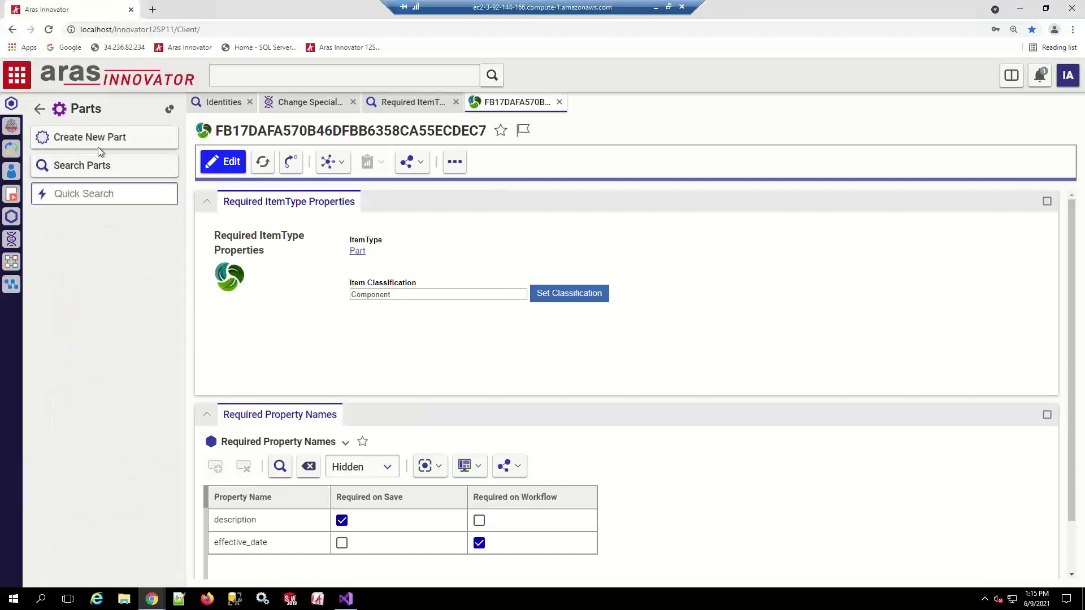
Start a new part numbered PRT-115 and classify its Type as Component
{"action": "left_click", "coordinate": [103, 142]}
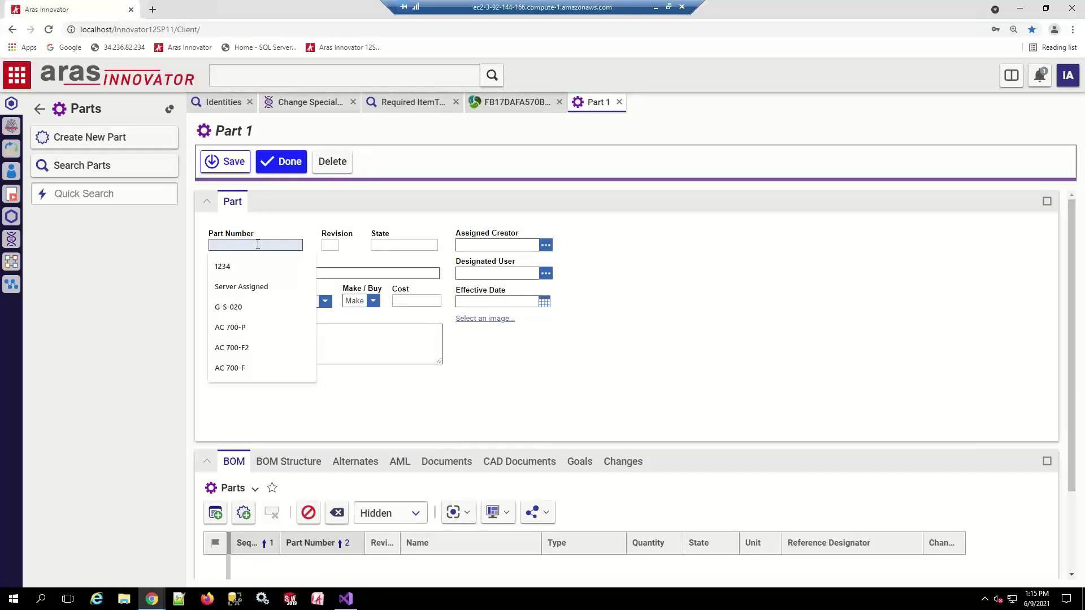
{"action": "type", "text": "PRT"}
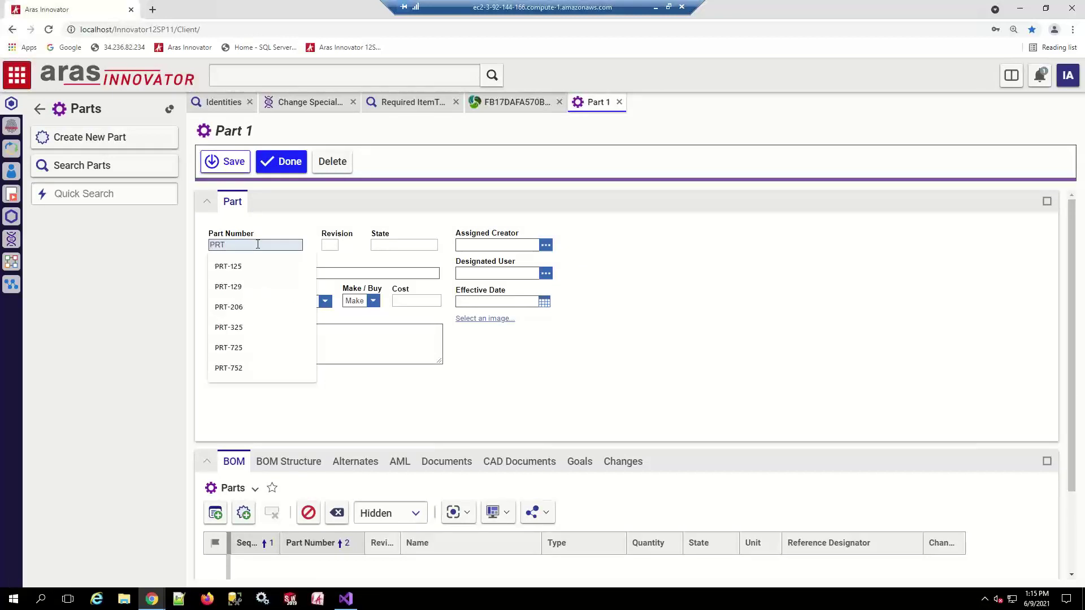
{"action": "type", "text": "-115"}
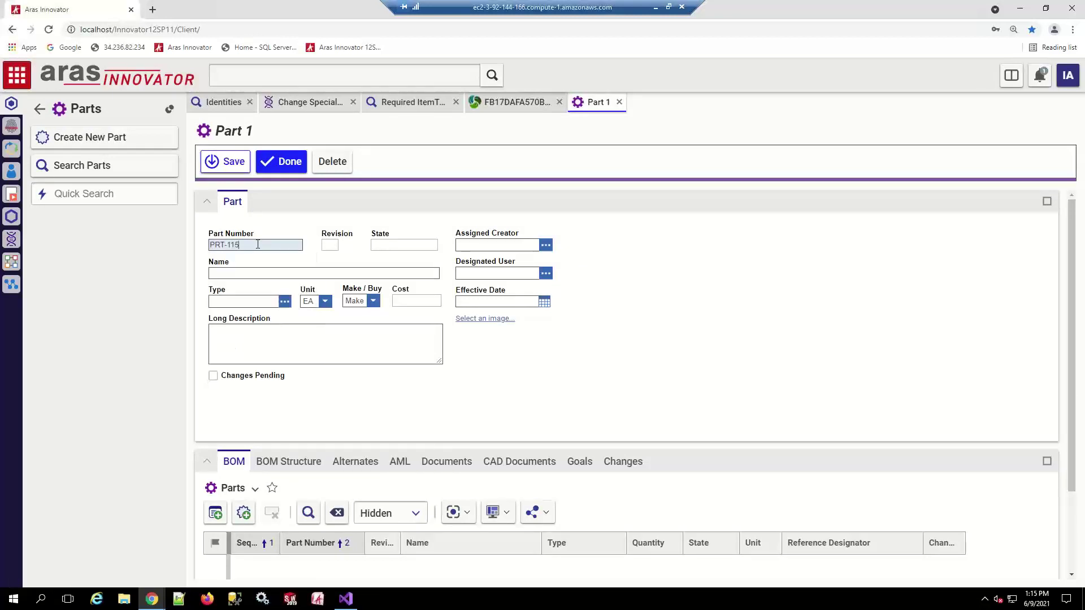
{"action": "left_click", "coordinate": [249, 272]}
{"action": "left_click", "coordinate": [251, 332]}
{"action": "left_click", "coordinate": [285, 303]}
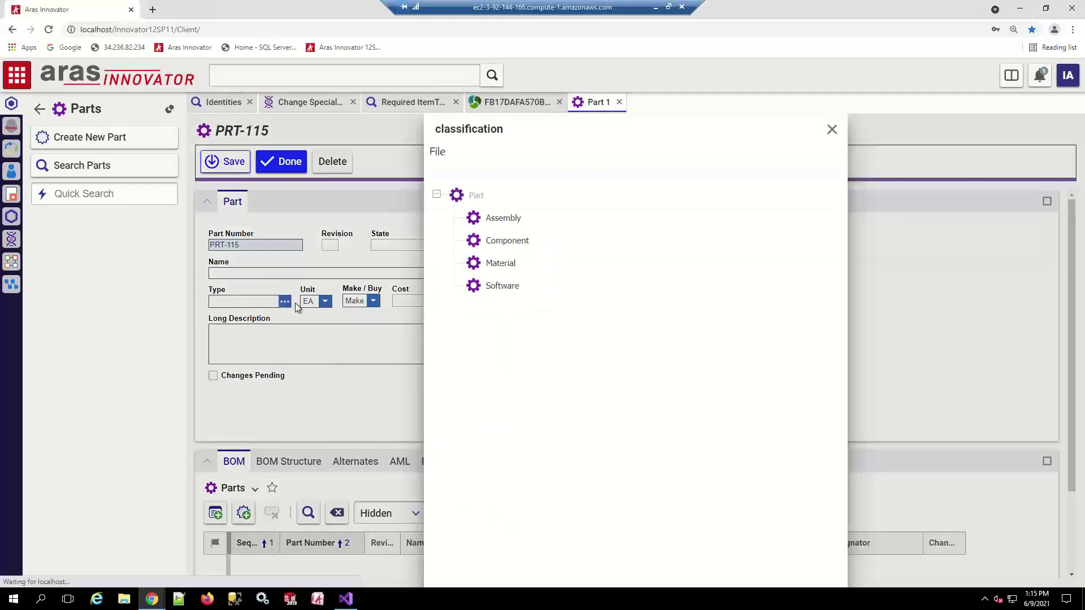
{"action": "left_click", "coordinate": [558, 246]}
{"action": "left_click", "coordinate": [444, 176]}
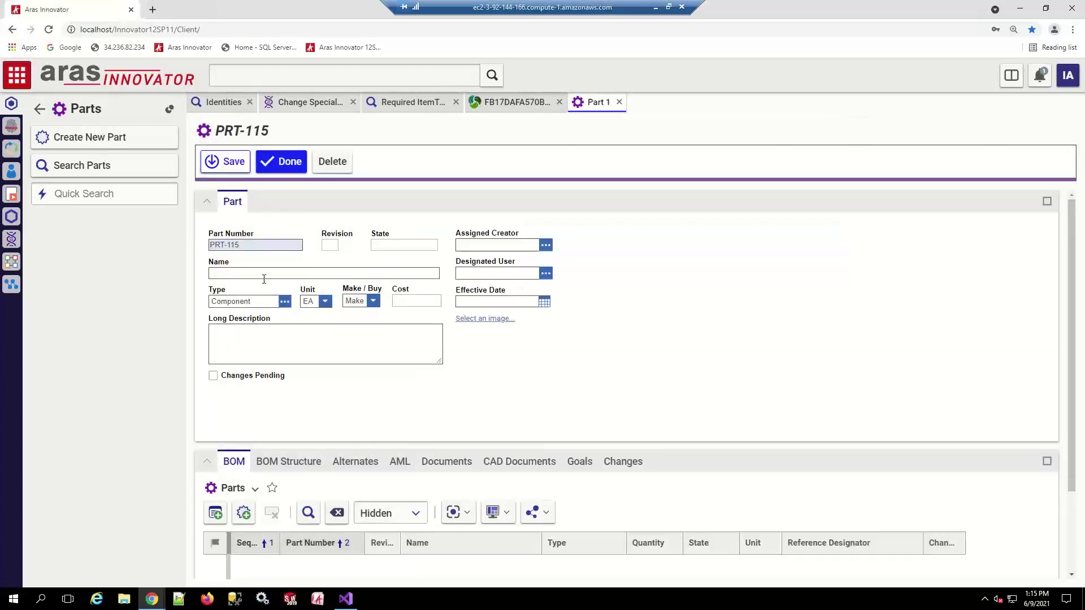
Name the part Test and dismiss the Description-required save error
{"action": "left_click", "coordinate": [267, 274]}
{"action": "type", "text": "Test"}
{"action": "left_click", "coordinate": [557, 427]}
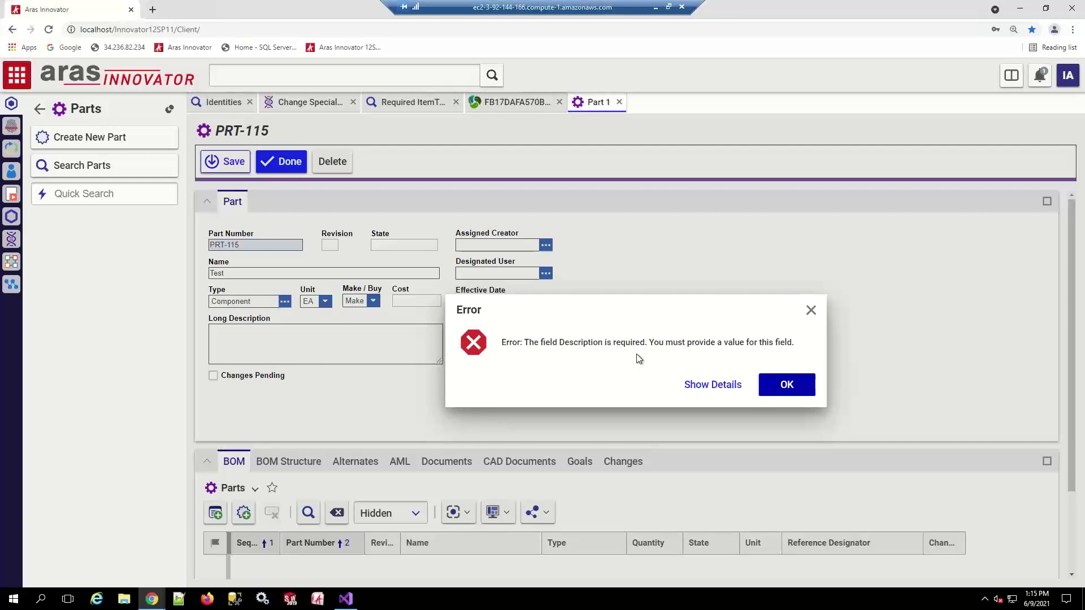
{"action": "left_click", "coordinate": [786, 386]}
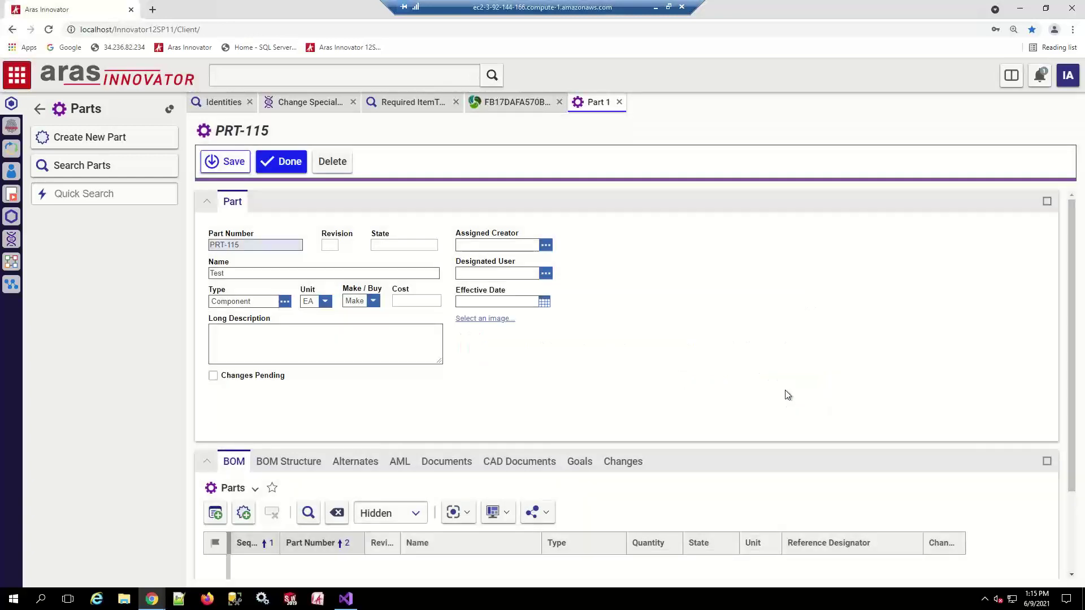
Change PRT-115's Type to Assembly and save the part
{"action": "left_click", "coordinate": [286, 302]}
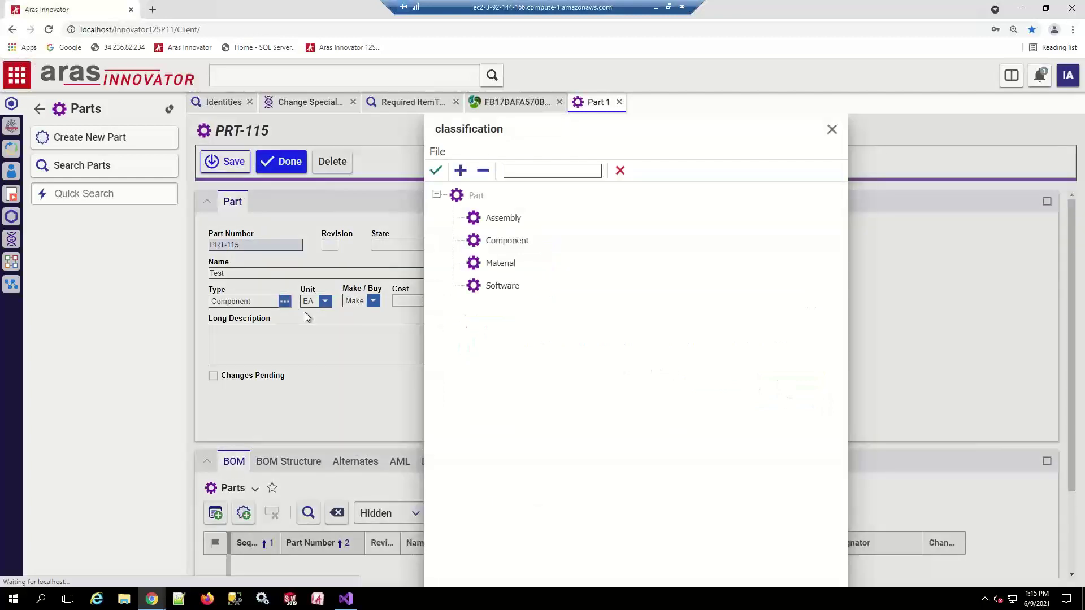
{"action": "left_click", "coordinate": [498, 220]}
{"action": "left_click", "coordinate": [436, 170]}
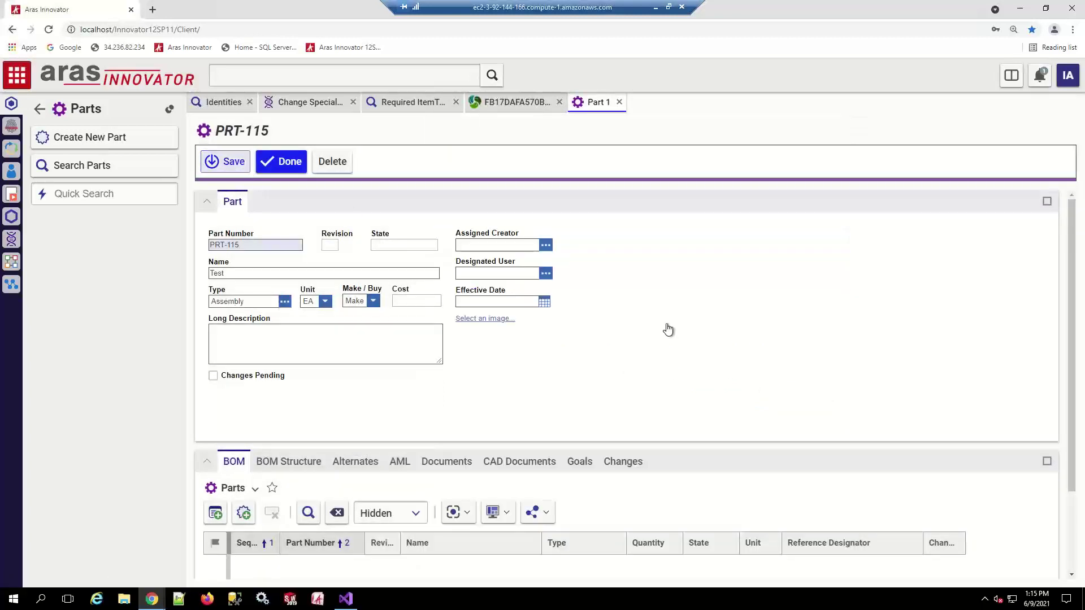
{"action": "key", "text": "ctrl+s"}
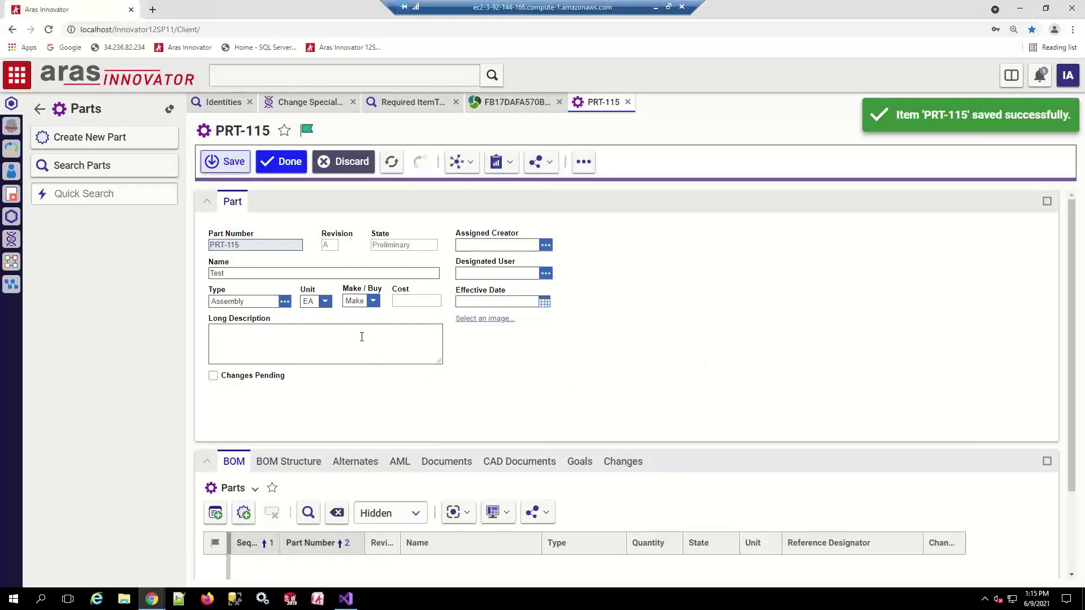
Switch PRT-115's Type back to Component
{"action": "left_click", "coordinate": [285, 301]}
{"action": "left_click", "coordinate": [507, 241]}
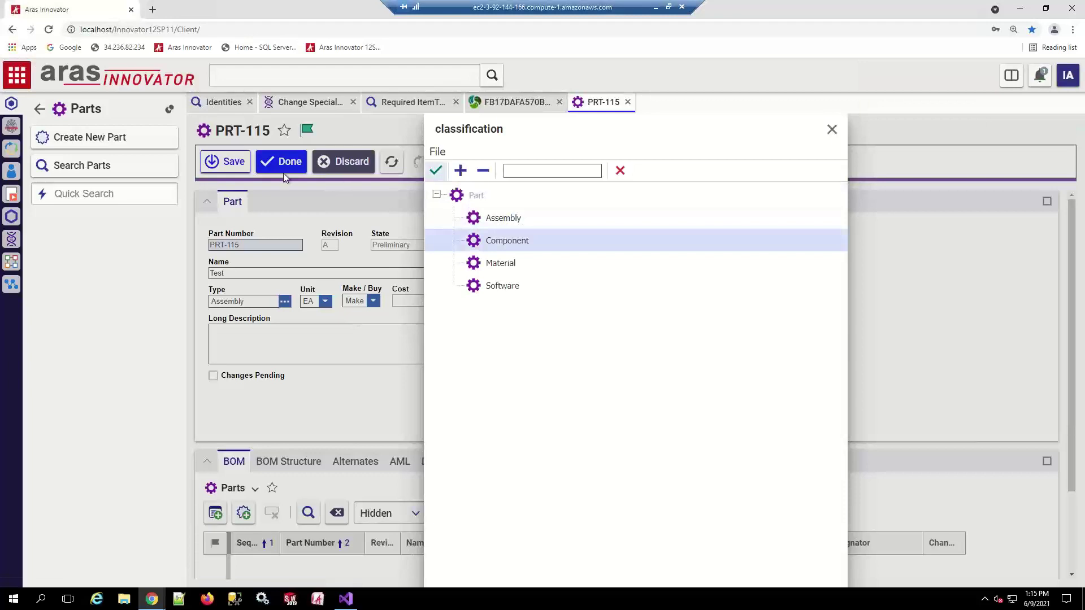
{"action": "left_click", "coordinate": [436, 170]}
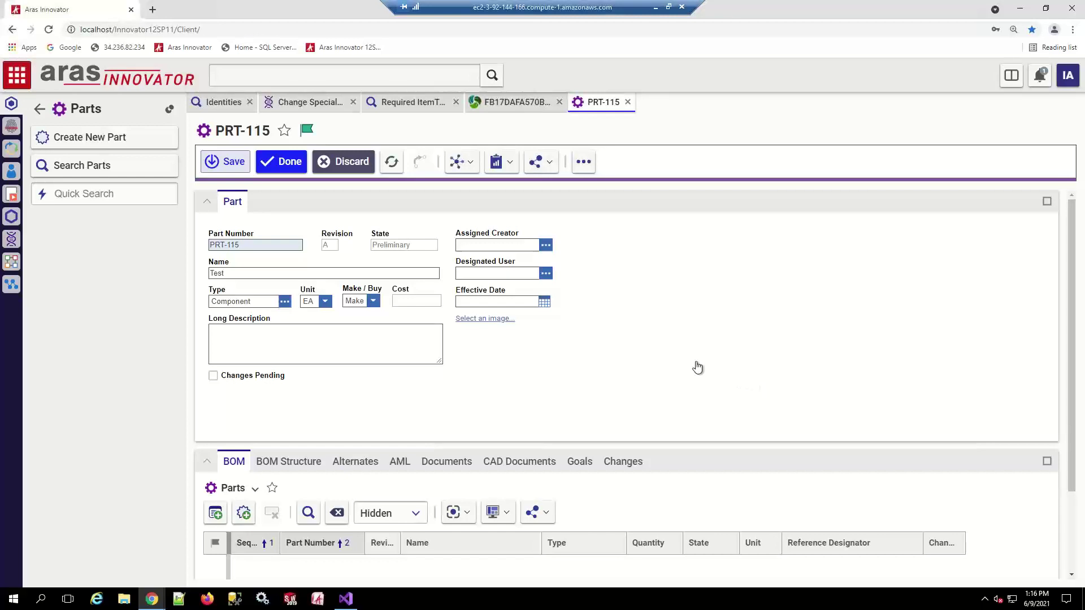
Try saving PRT-115 as a Component, then check the description requirement in the Part / Component rule
{"action": "key", "text": "ctrl+s"}
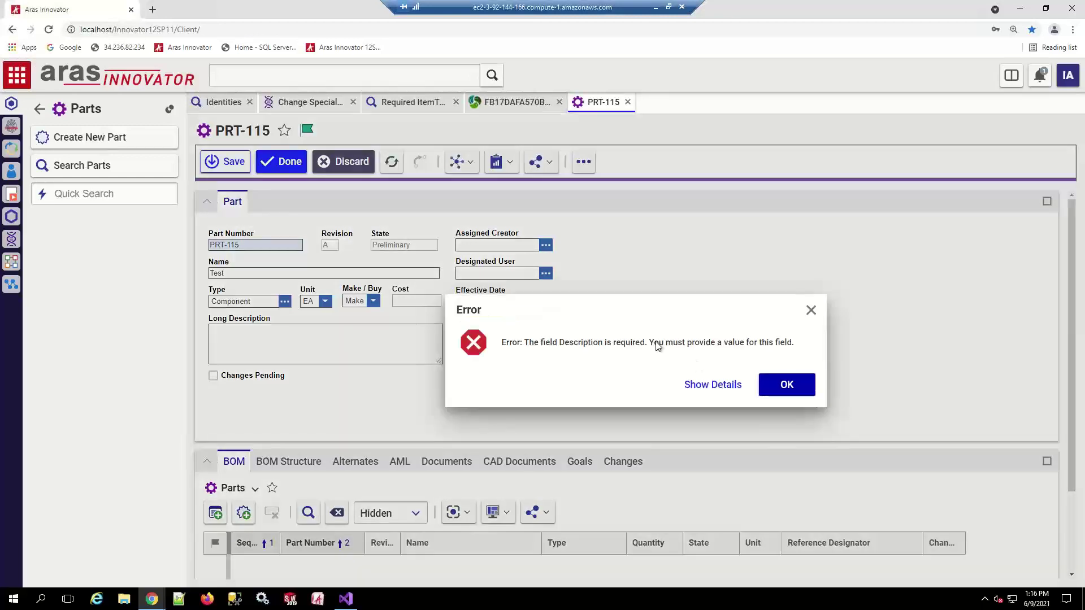
{"action": "left_click", "coordinate": [787, 384]}
{"action": "left_click", "coordinate": [517, 102]}
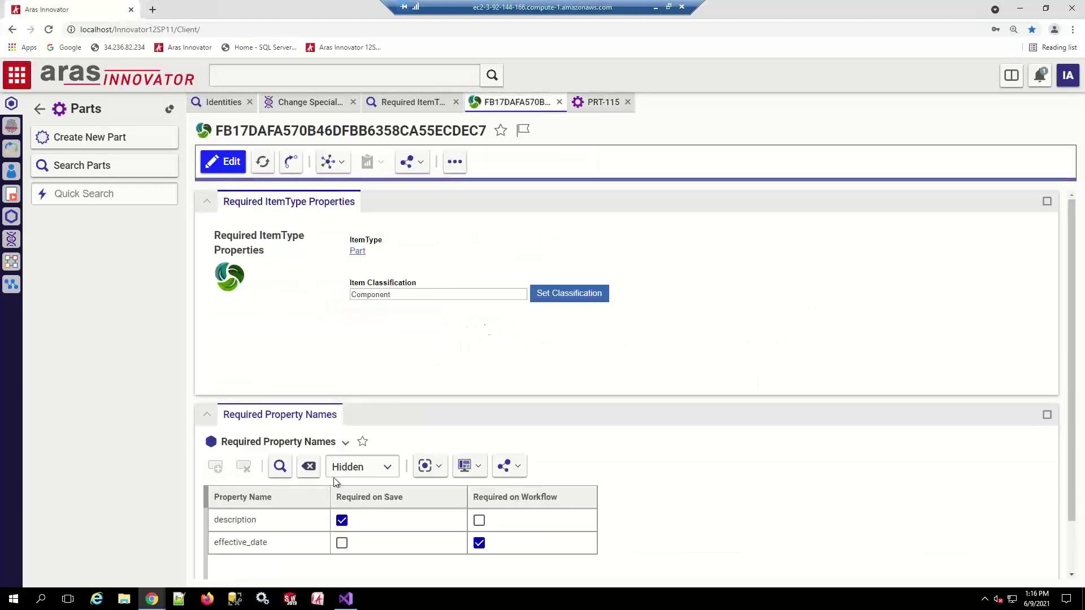
{"action": "left_click", "coordinate": [340, 524]}
{"action": "left_click", "coordinate": [599, 102]}
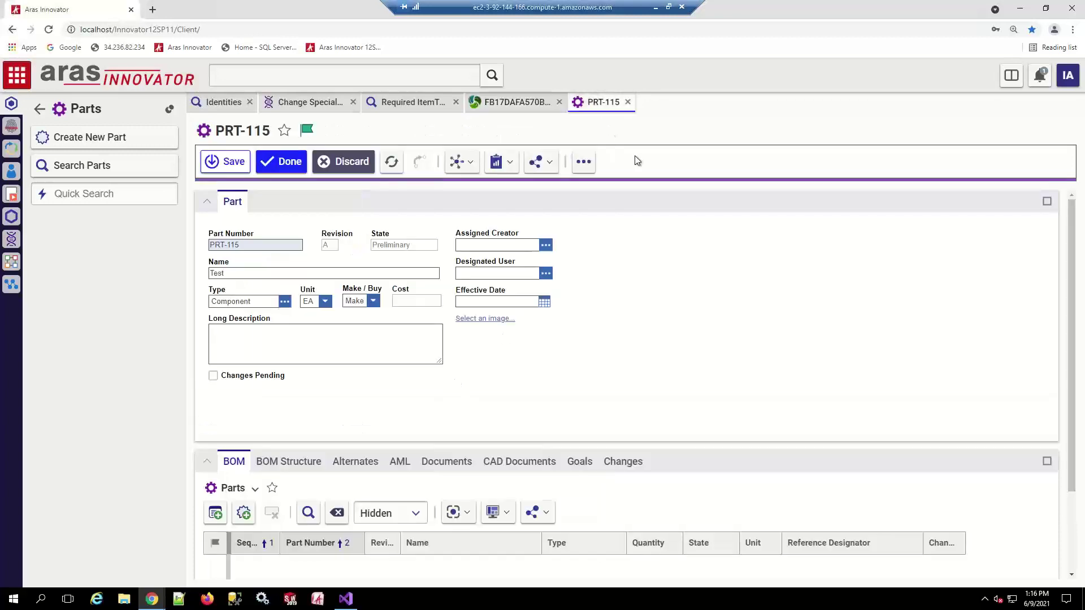
Discard the unsaved changes to PRT-115 and close the part
{"action": "left_click", "coordinate": [356, 165]}
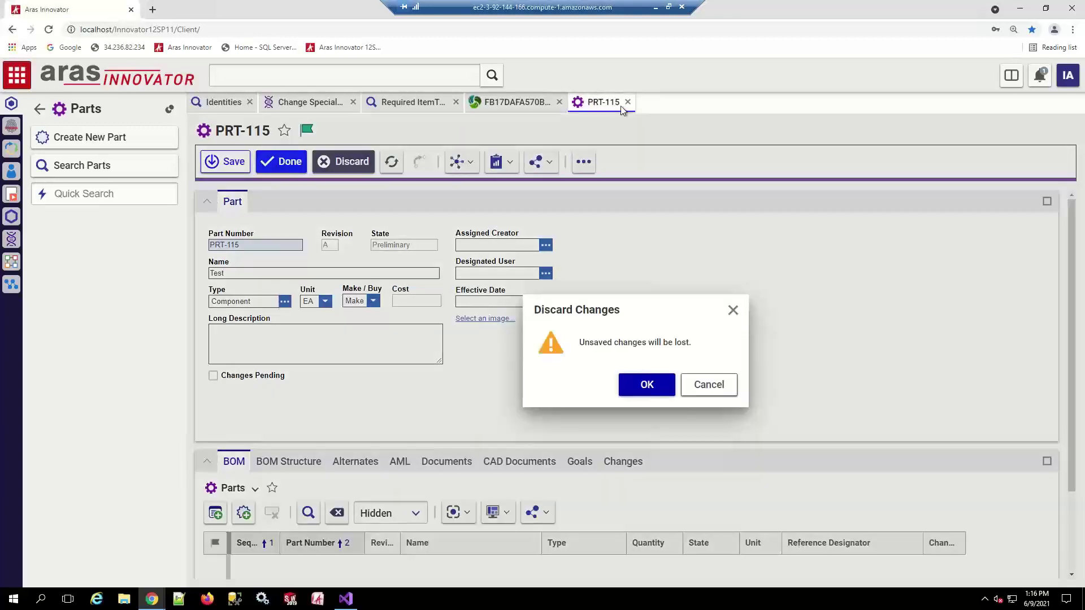
{"action": "left_click", "coordinate": [647, 384]}
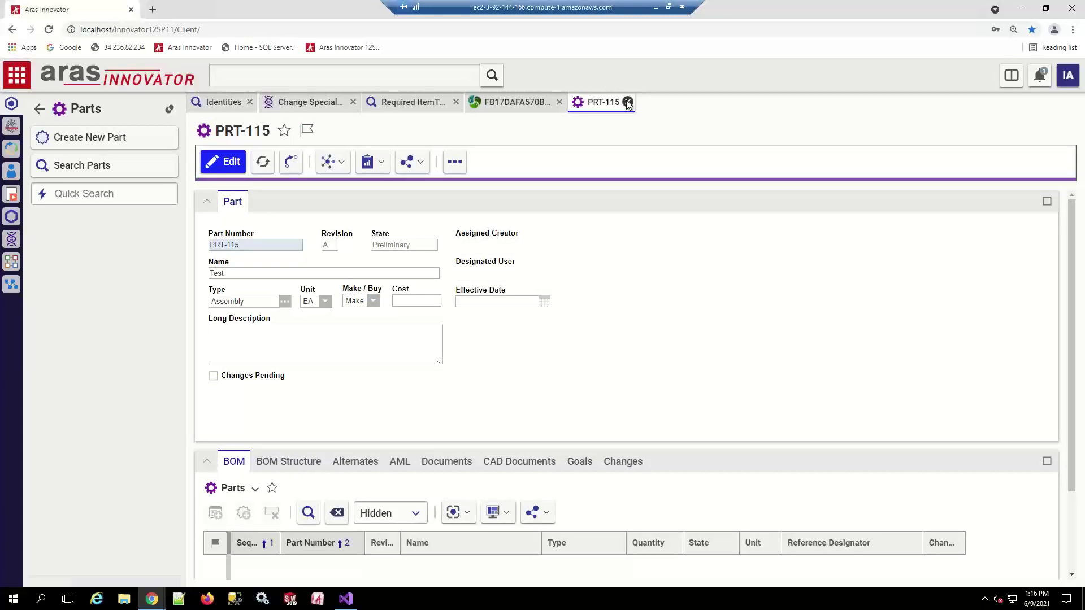
{"action": "left_click", "coordinate": [627, 102]}
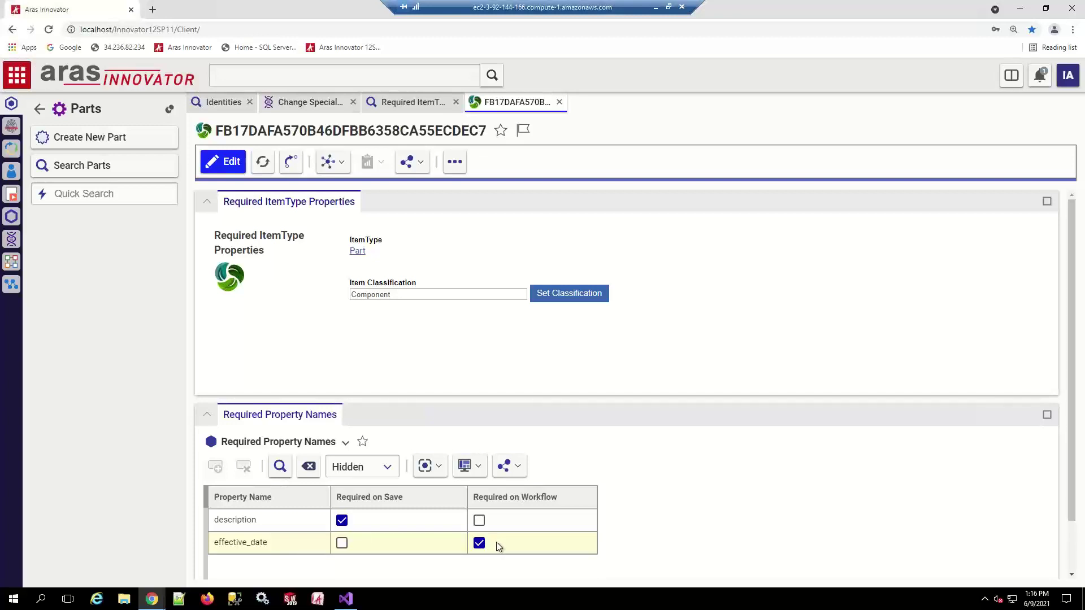
Review the description and effective_date required-property rows, close the rule, and start a new part
{"action": "left_click", "coordinate": [266, 528]}
{"action": "left_click", "coordinate": [305, 544]}
{"action": "left_click", "coordinate": [560, 101]}
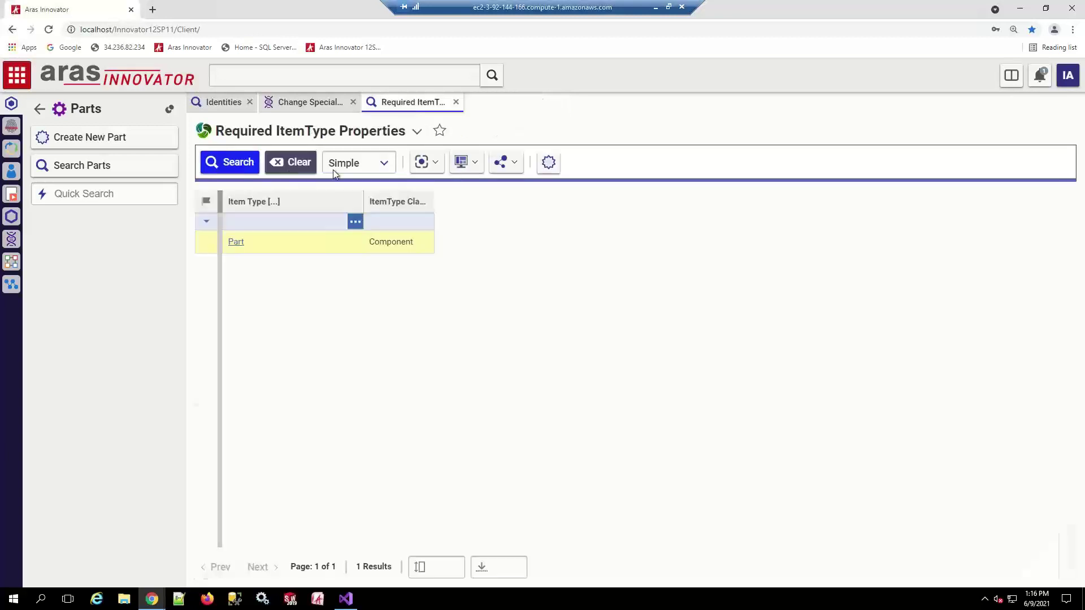
{"action": "left_click", "coordinate": [90, 137]}
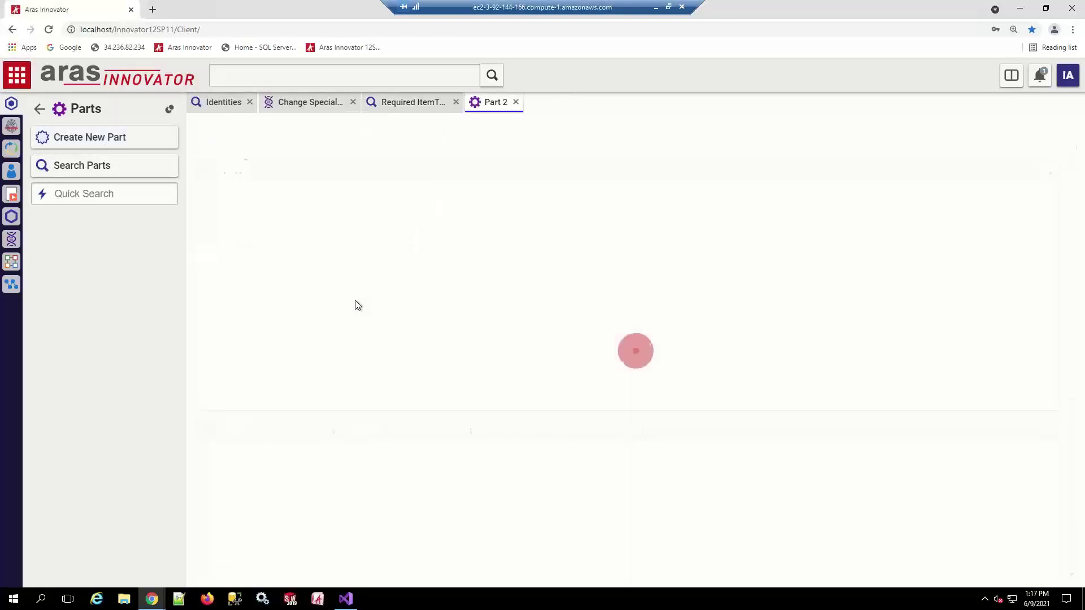
Enter part number PRT-117, name Test Part, and long description Test Part
{"action": "left_click", "coordinate": [261, 245]}
{"action": "type", "text": "PRT-117"}
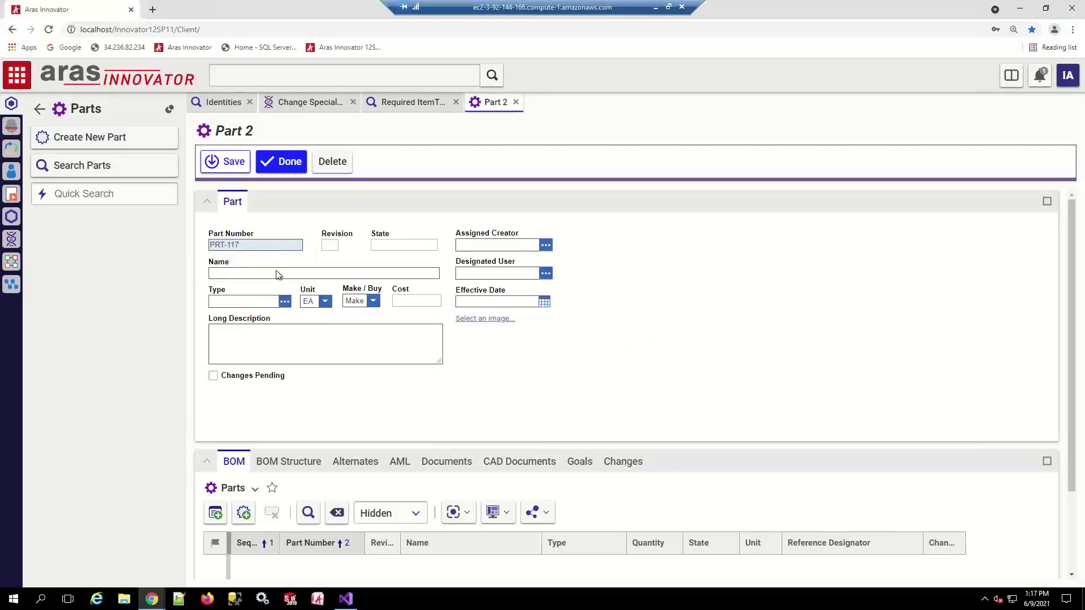
{"action": "left_click", "coordinate": [277, 272]}
{"action": "type", "text": "Test Par"}
{"action": "left_click", "coordinate": [271, 343]}
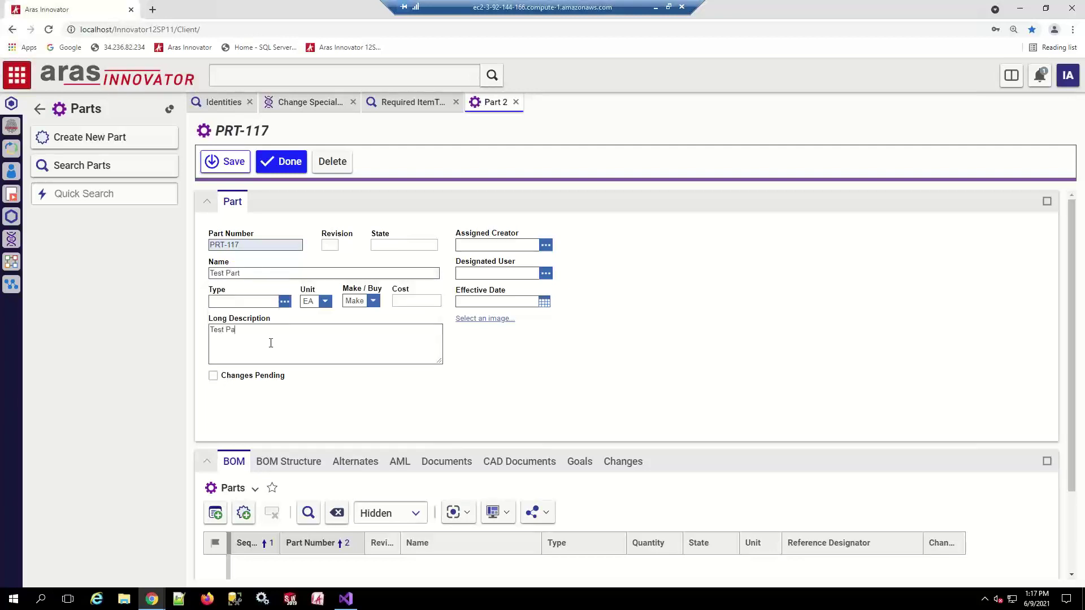
Set PRT-117's Type to Component, save it, and finish with Done
{"action": "left_click", "coordinate": [285, 301]}
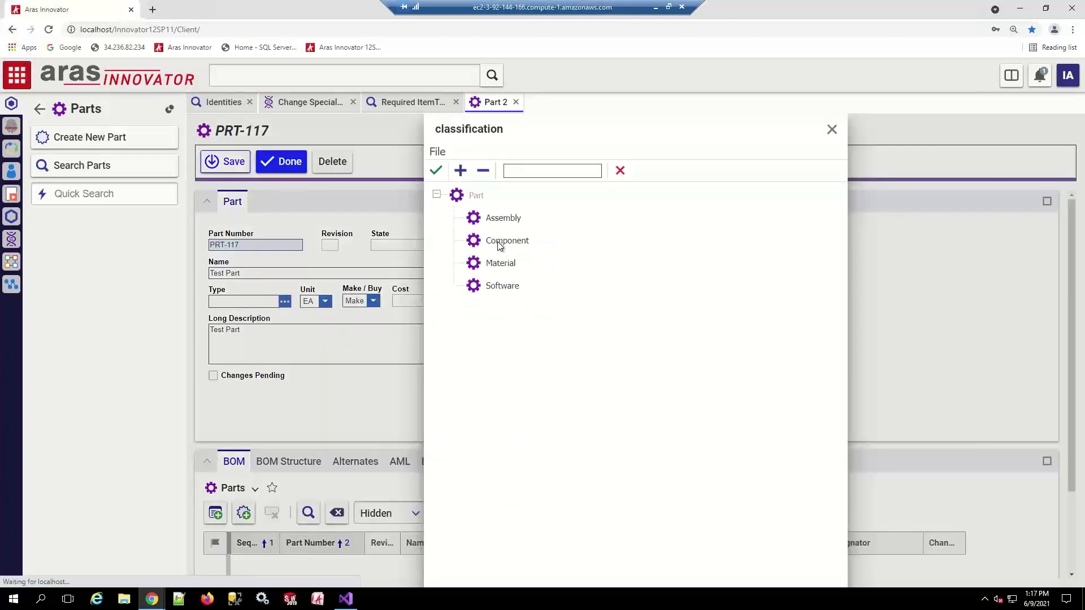
{"action": "left_click", "coordinate": [502, 244]}
{"action": "left_click", "coordinate": [435, 170]}
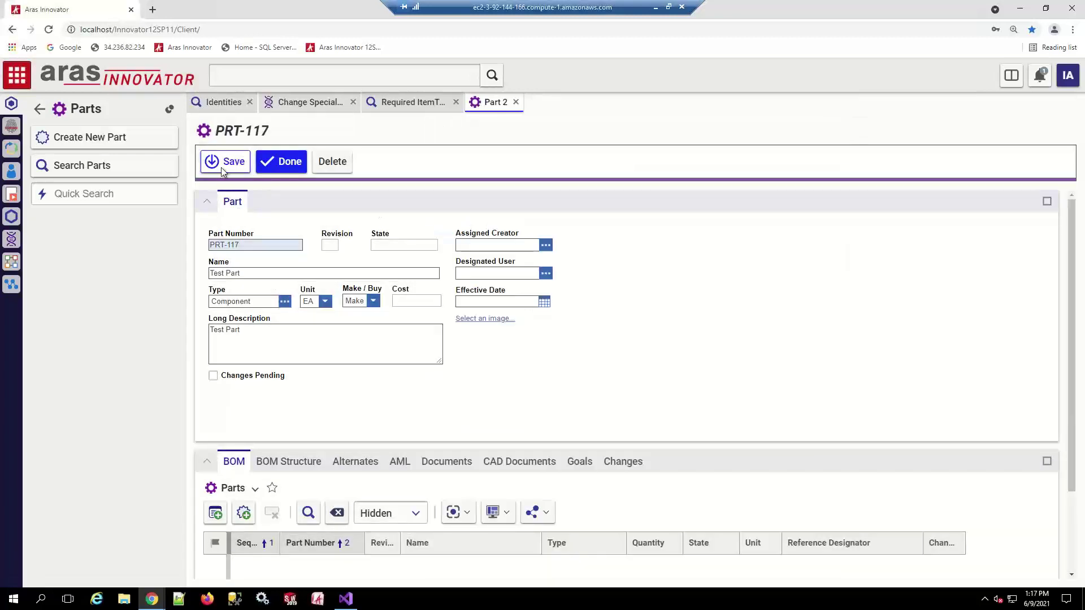
{"action": "left_click", "coordinate": [228, 164]}
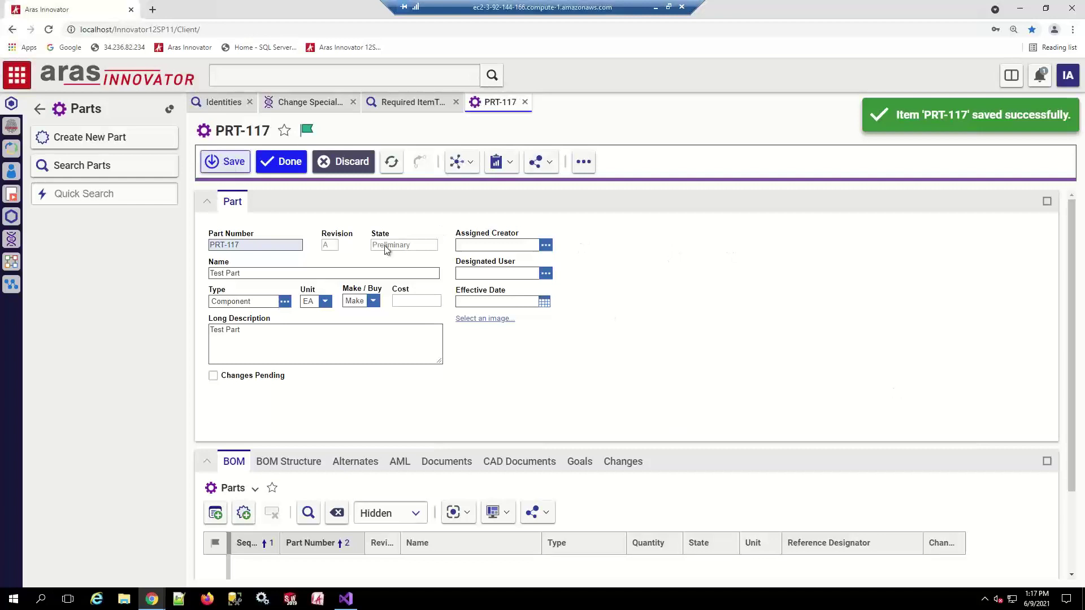
{"action": "left_click", "coordinate": [279, 164]}
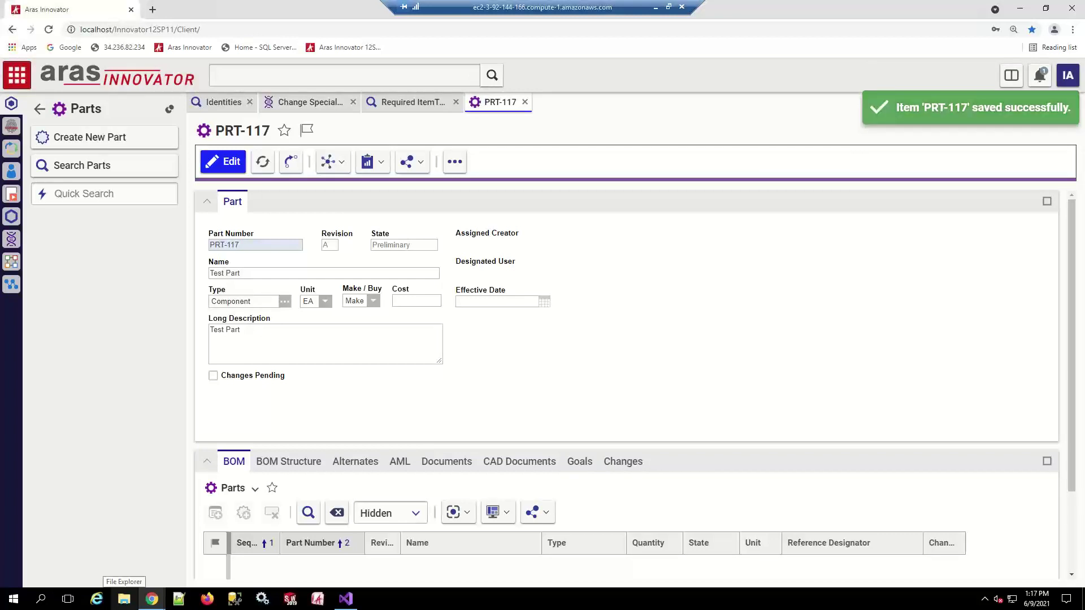
Close the PRT-117, Required ItemType Properties, Change Specialist I and Identities tabs
{"action": "left_click", "coordinate": [526, 102]}
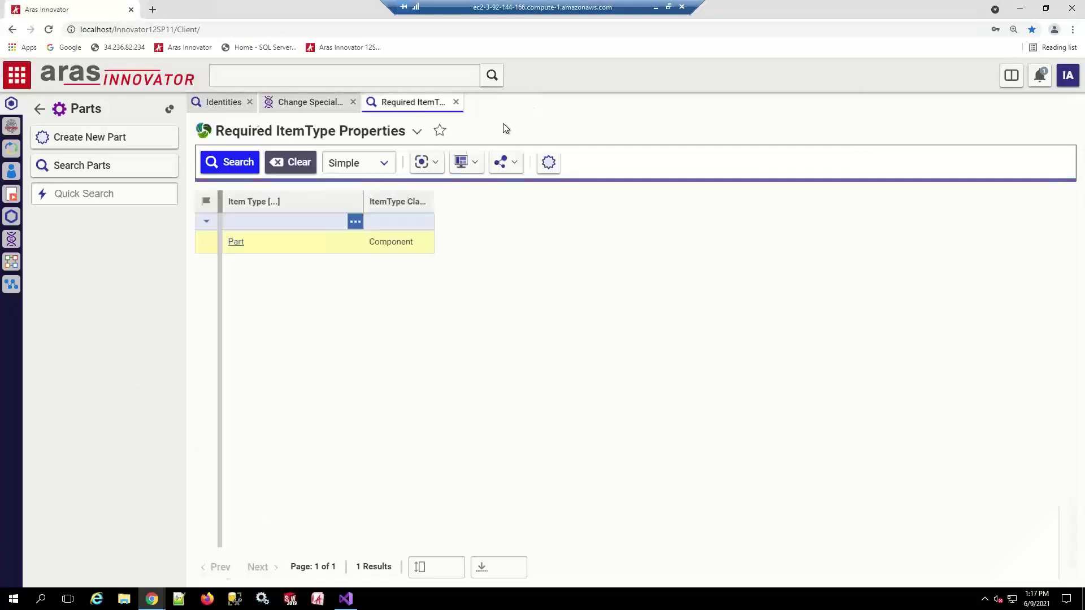
{"action": "left_click", "coordinate": [456, 103]}
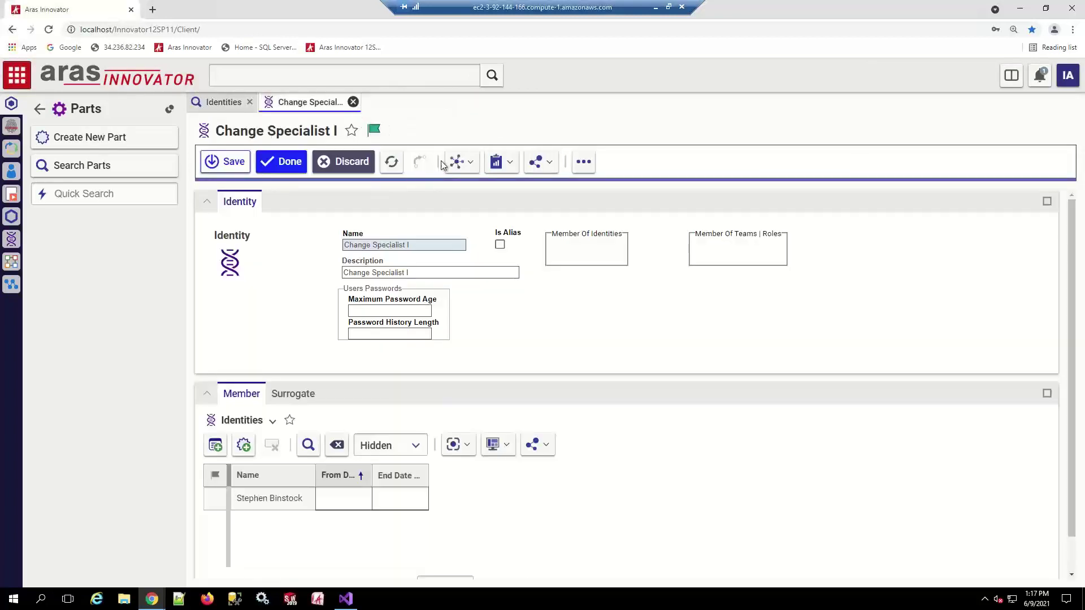
{"action": "left_click", "coordinate": [353, 102]}
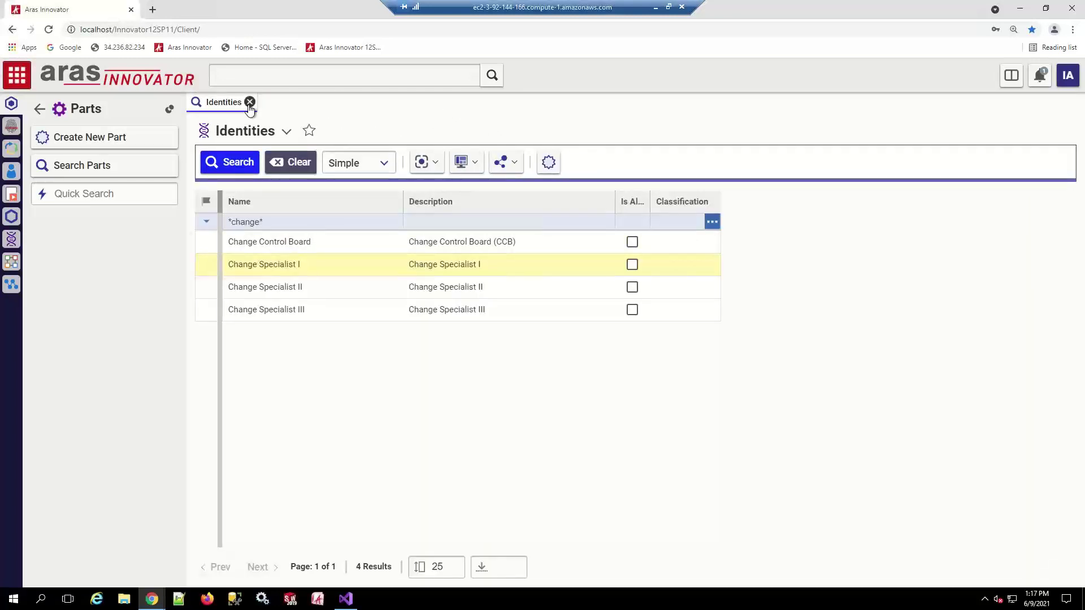
{"action": "left_click", "coordinate": [249, 102]}
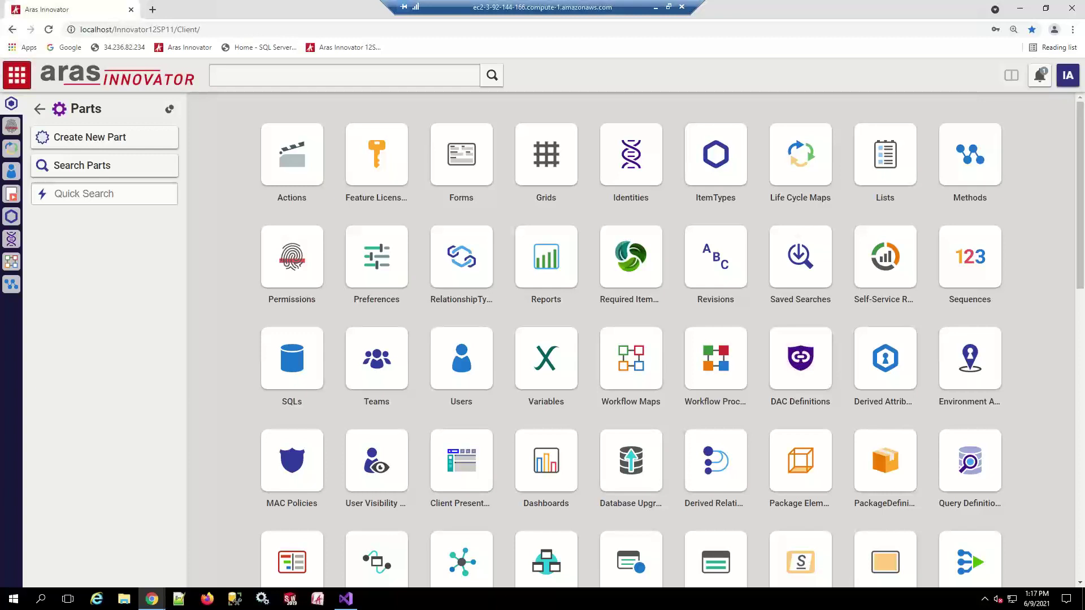
Search all workflow maps and open the Express ECO map
{"action": "left_click", "coordinate": [38, 110]}
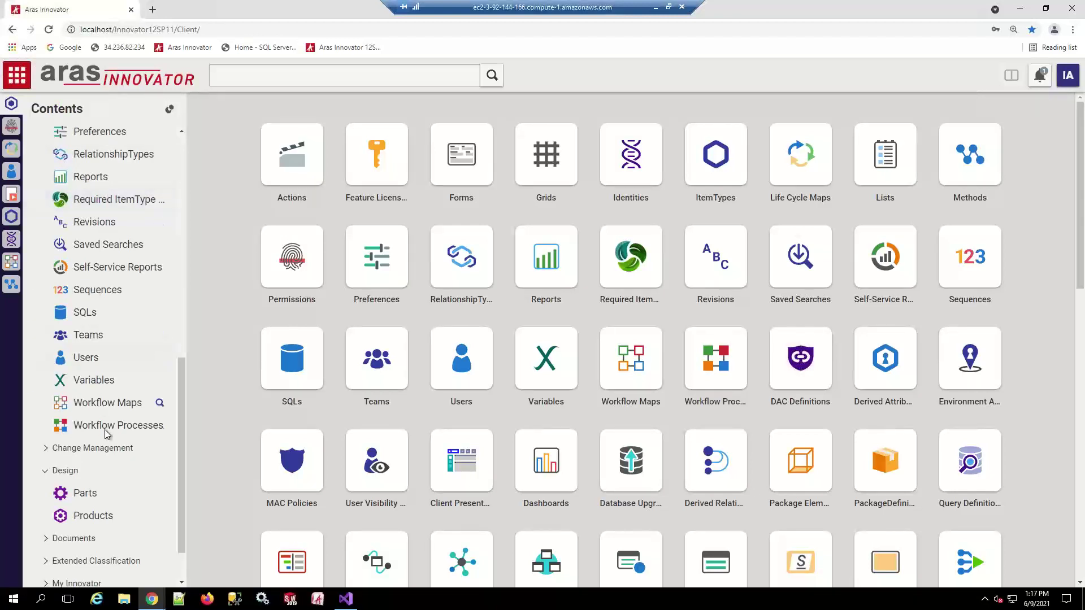
{"action": "left_click", "coordinate": [108, 403]}
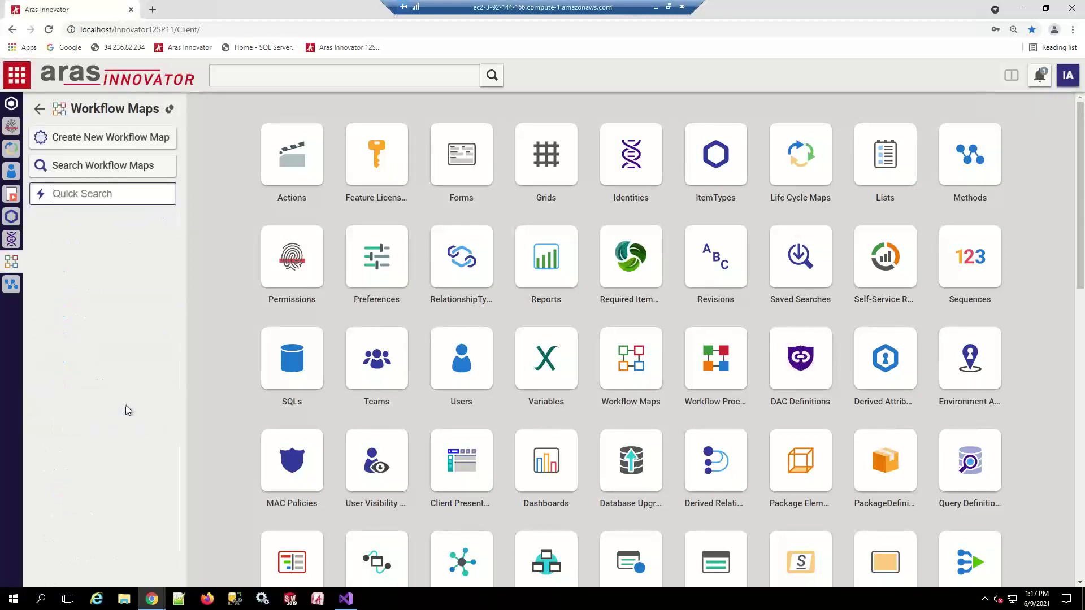
{"action": "left_click", "coordinate": [99, 170]}
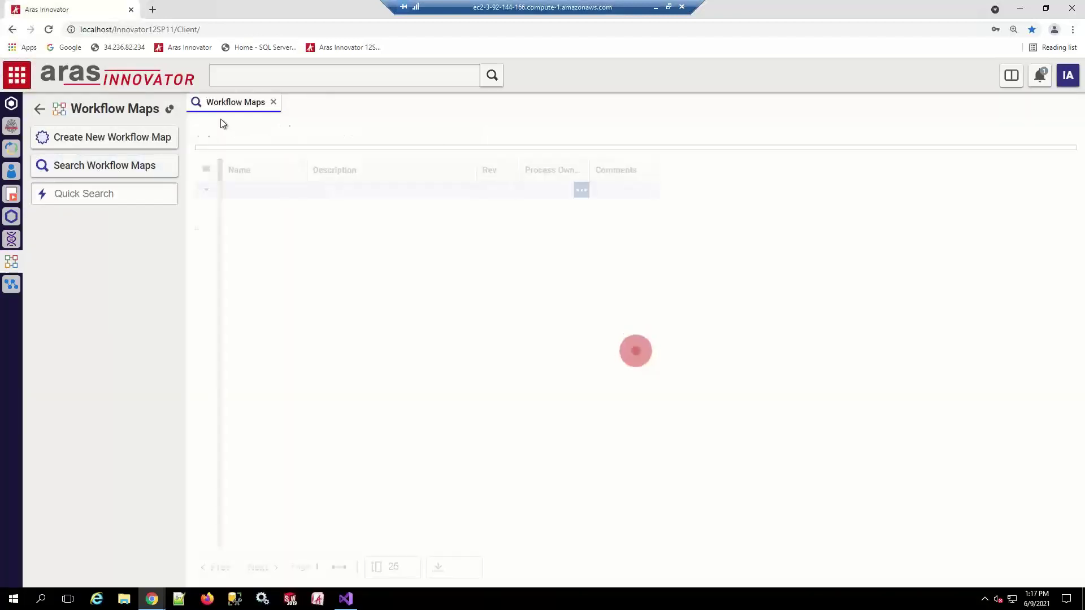
{"action": "left_click", "coordinate": [220, 164]}
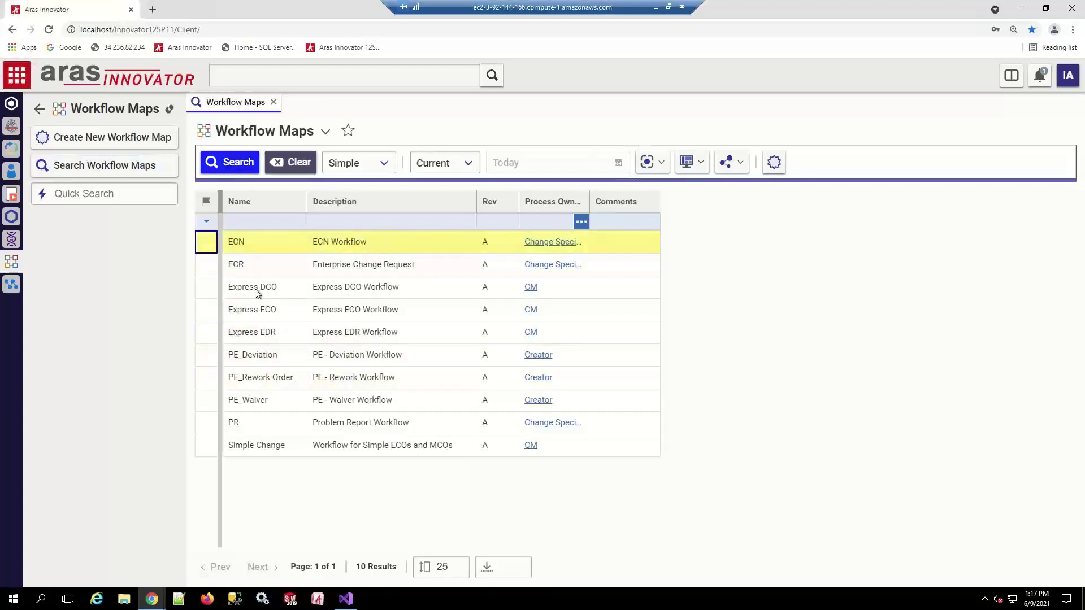
{"action": "double_click", "coordinate": [260, 310]}
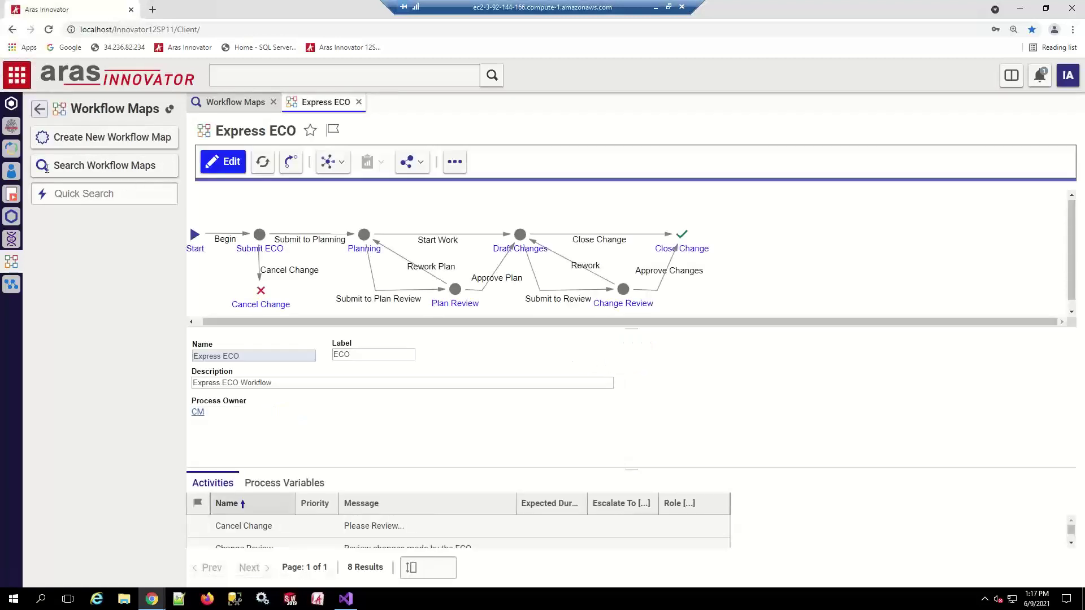
{"action": "left_click", "coordinate": [39, 108]}
Create a new ECO (ECO 2) under Change Management > ECOs, then select Express ECO's Planning activity
{"action": "scroll", "coordinate": [155, 433], "scroll_direction": "down", "scroll_amount": 1}
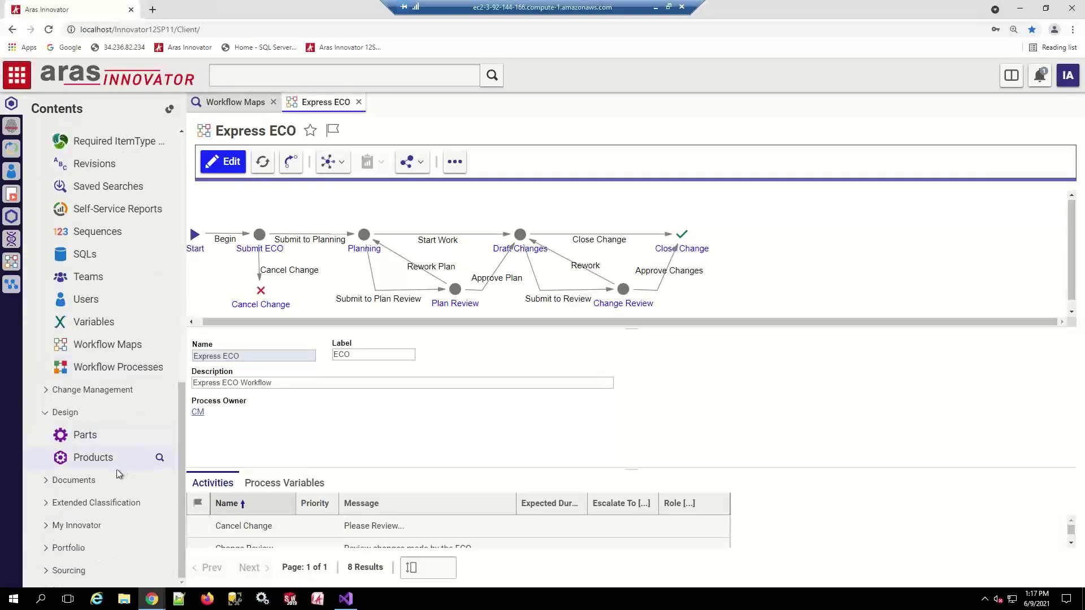
{"action": "left_click", "coordinate": [50, 395]}
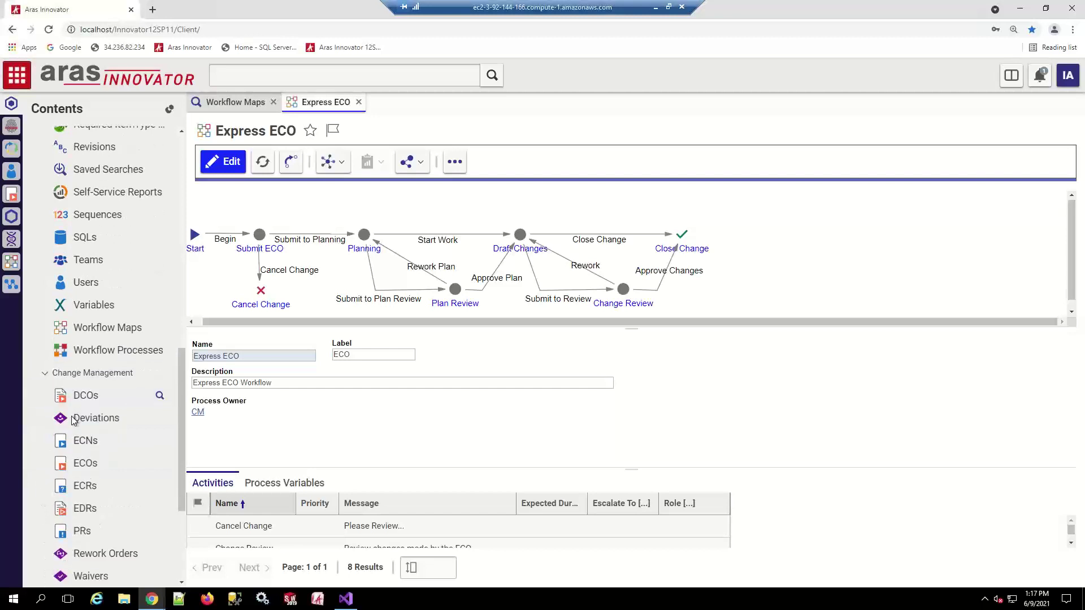
{"action": "left_click", "coordinate": [83, 463]}
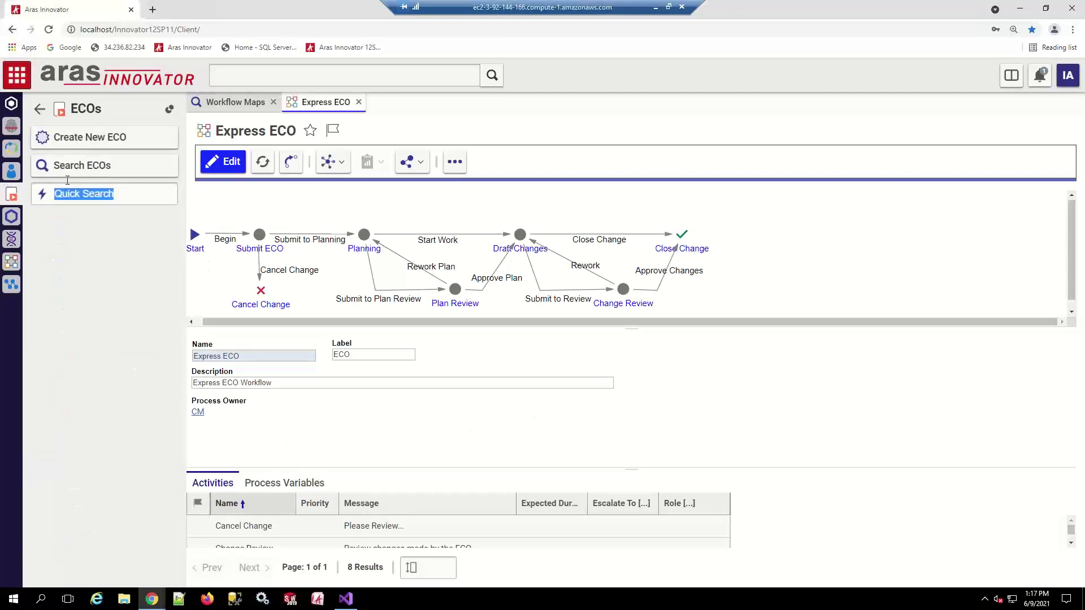
{"action": "left_click", "coordinate": [57, 137]}
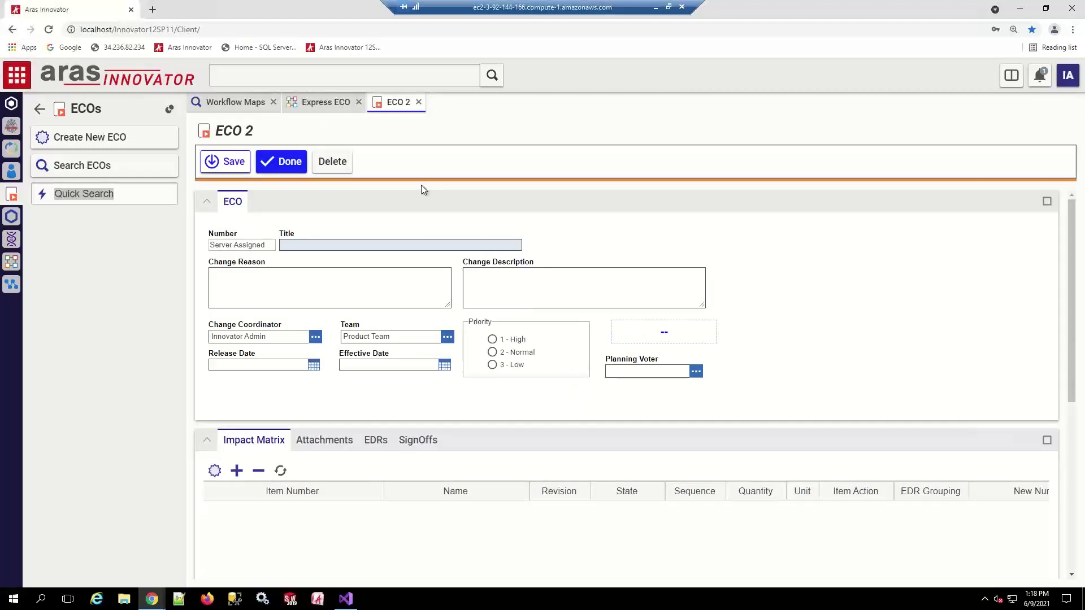
{"action": "left_click", "coordinate": [308, 106]}
{"action": "left_click", "coordinate": [365, 236]}
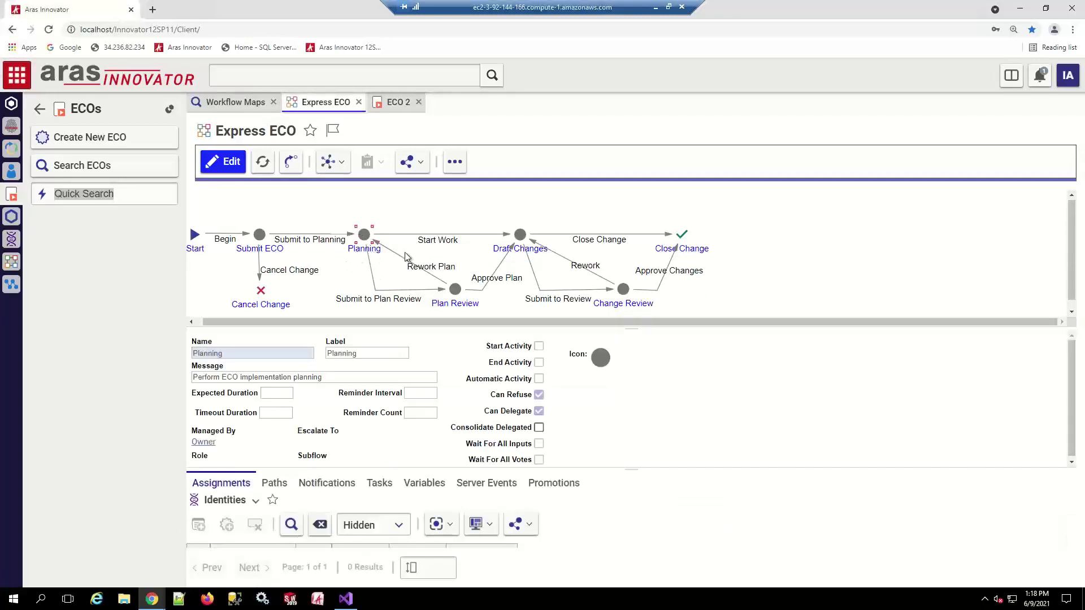
{"action": "left_click_drag", "start_coordinate": [630, 467], "coordinate": [630, 395]}
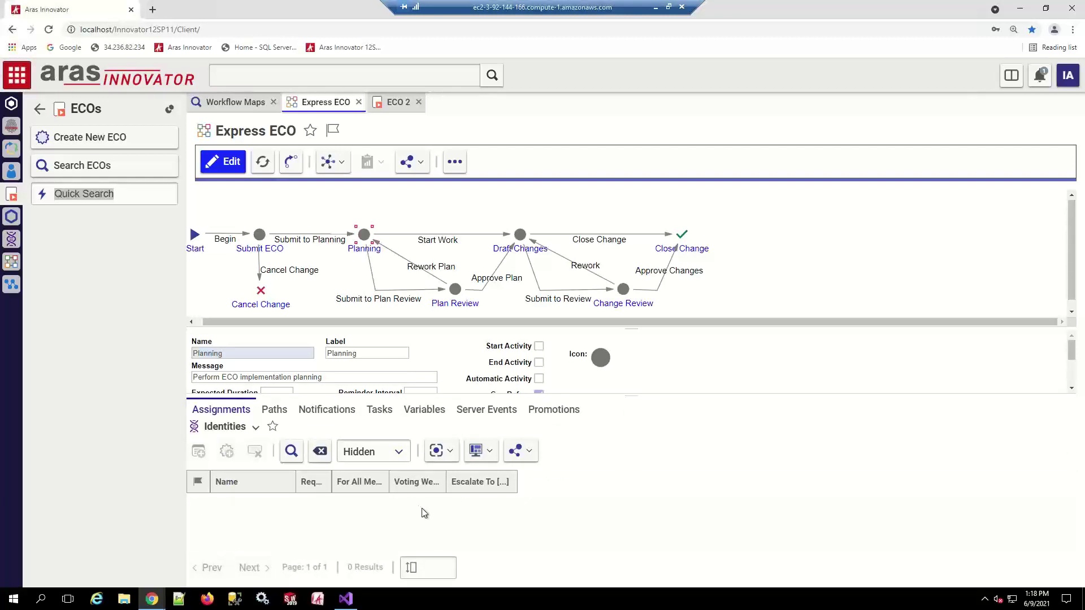
{"action": "left_click", "coordinate": [486, 410]}
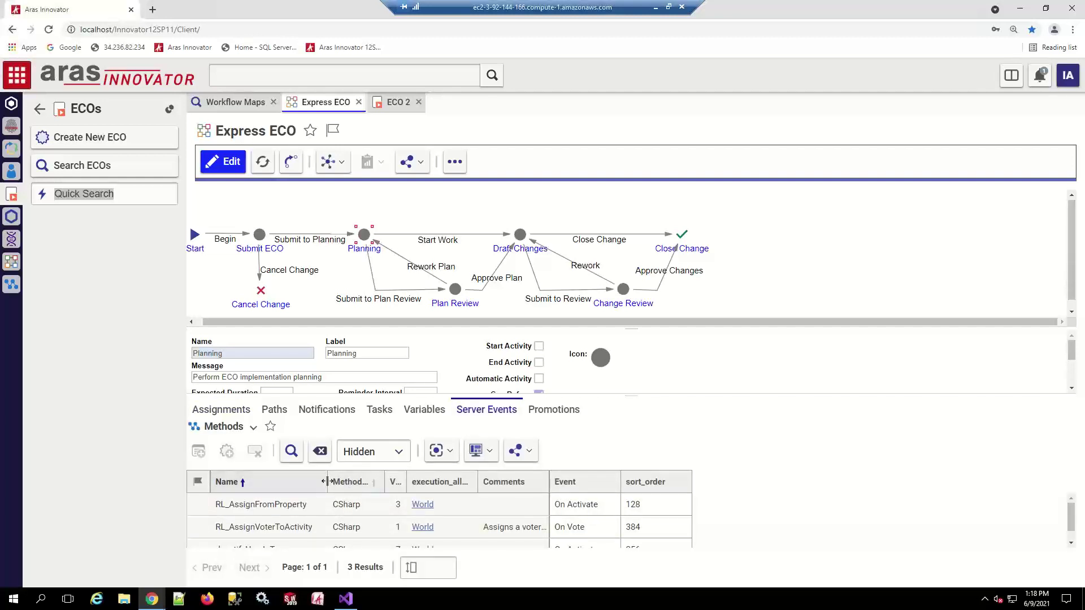
{"action": "left_click_drag", "start_coordinate": [328, 486], "coordinate": [375, 484]}
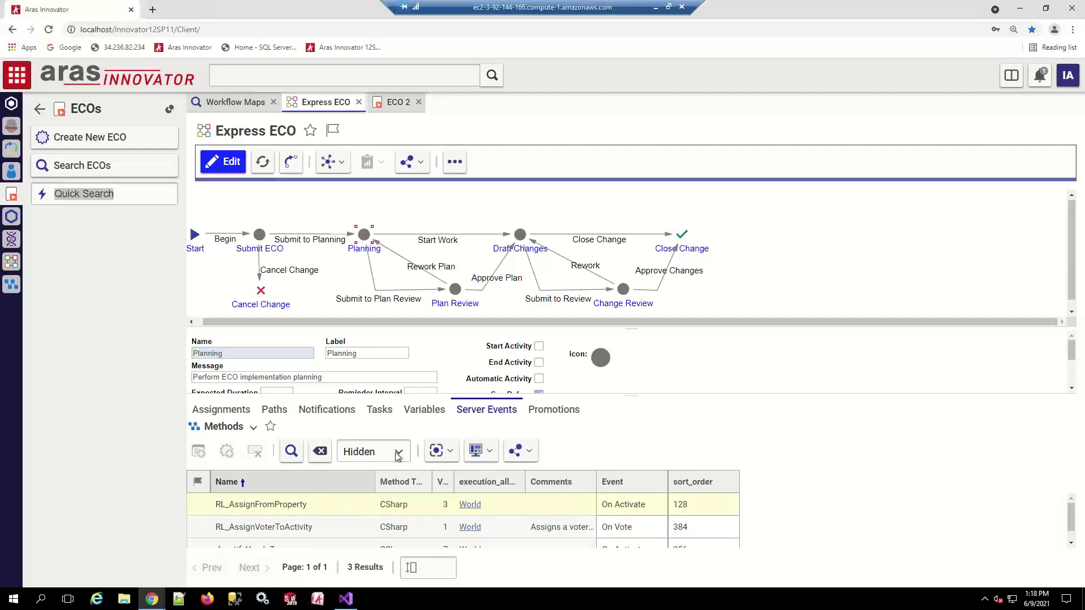
View Planning's variables sorted by Type and select AssignVoterToActivity
{"action": "left_click", "coordinate": [424, 409]}
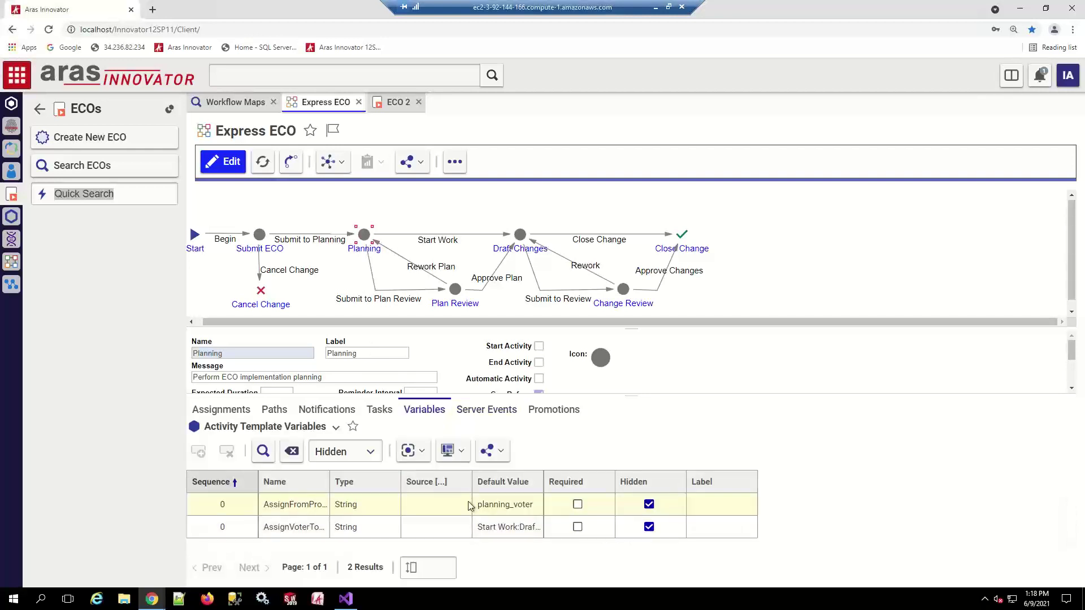
{"action": "left_click", "coordinate": [333, 480]}
{"action": "left_click_drag", "start_coordinate": [329, 474], "coordinate": [400, 481]}
{"action": "left_click", "coordinate": [415, 521]}
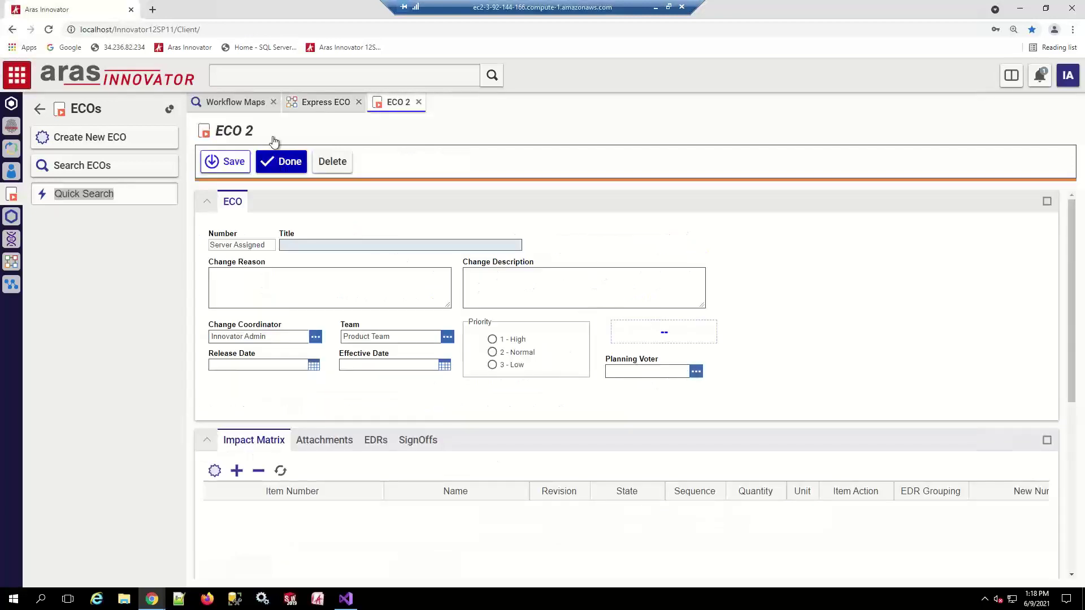
{"action": "left_click", "coordinate": [315, 103]}
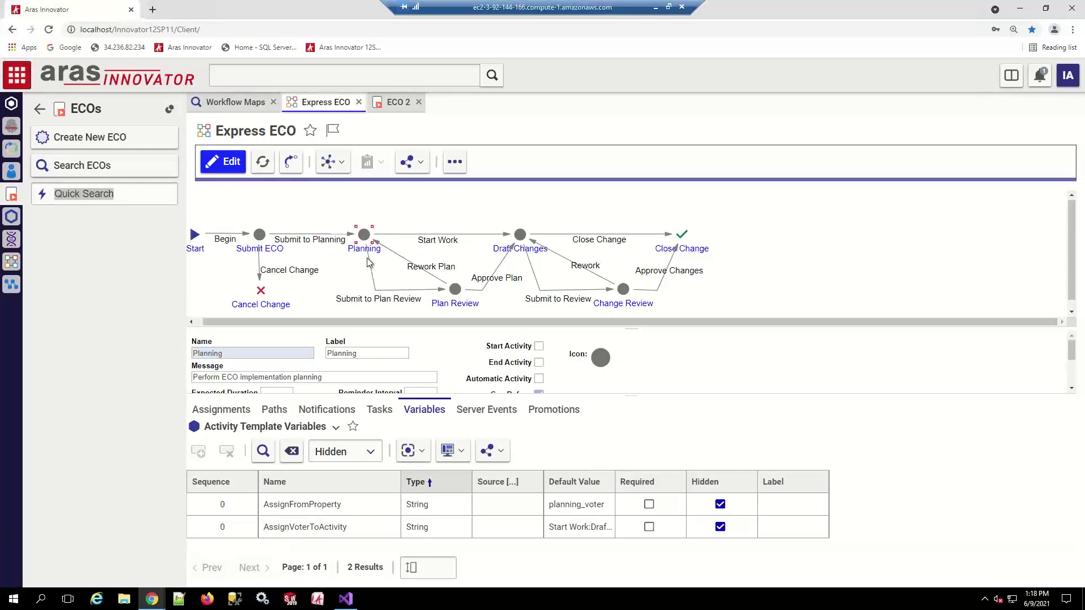
{"action": "left_click", "coordinate": [398, 103]}
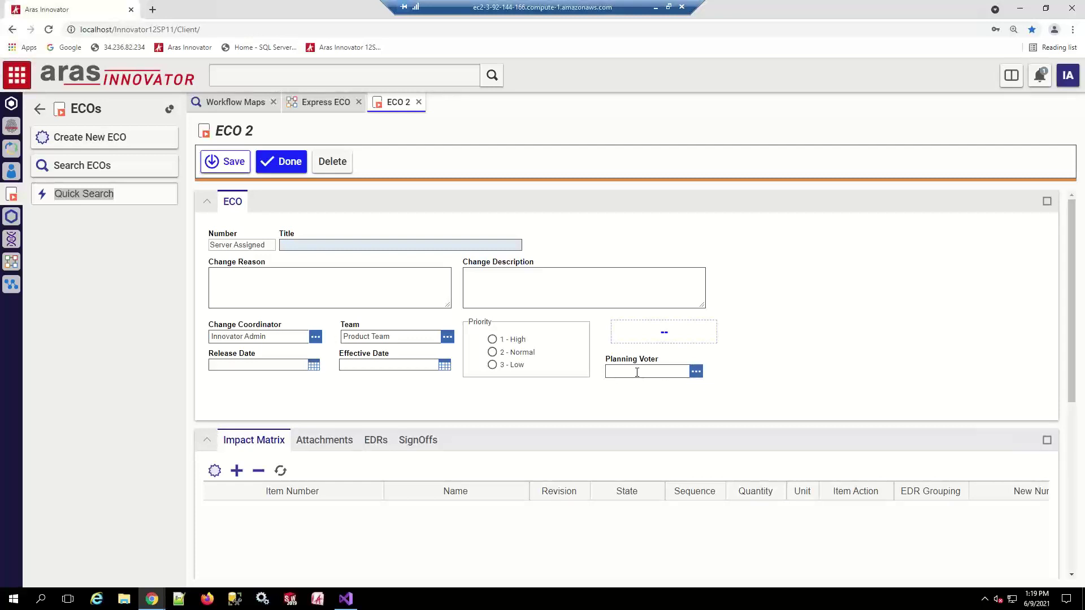
{"action": "left_click", "coordinate": [334, 103]}
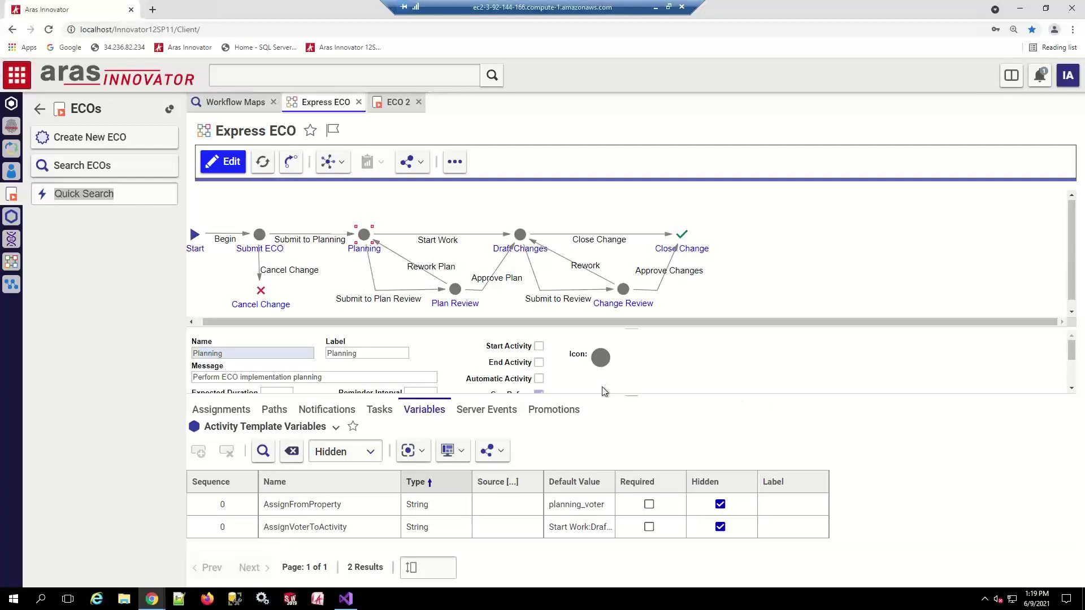
{"action": "left_click", "coordinate": [215, 415]}
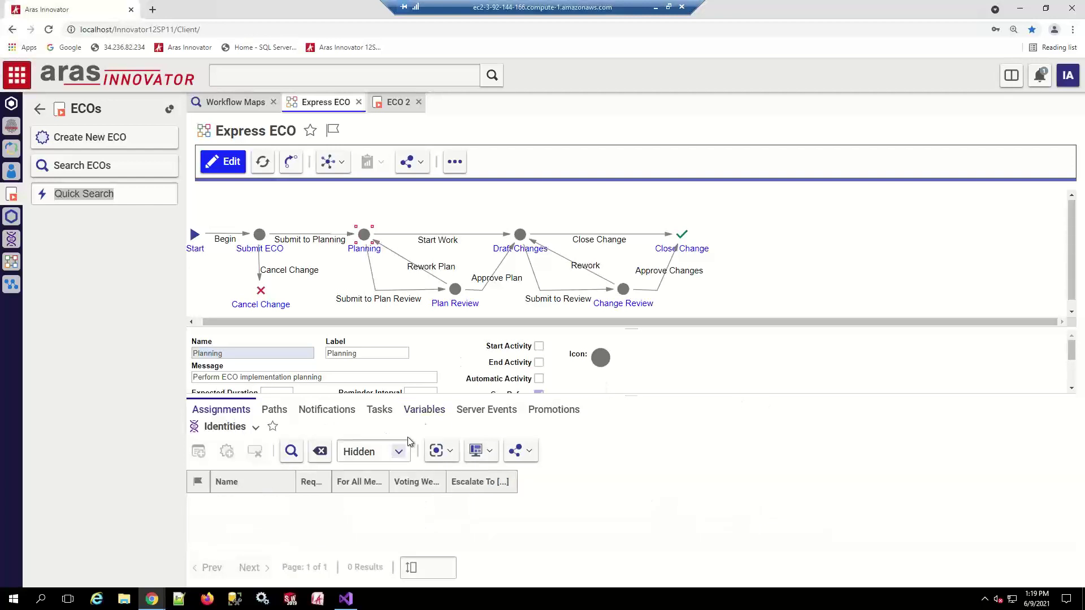
{"action": "left_click", "coordinate": [486, 410]}
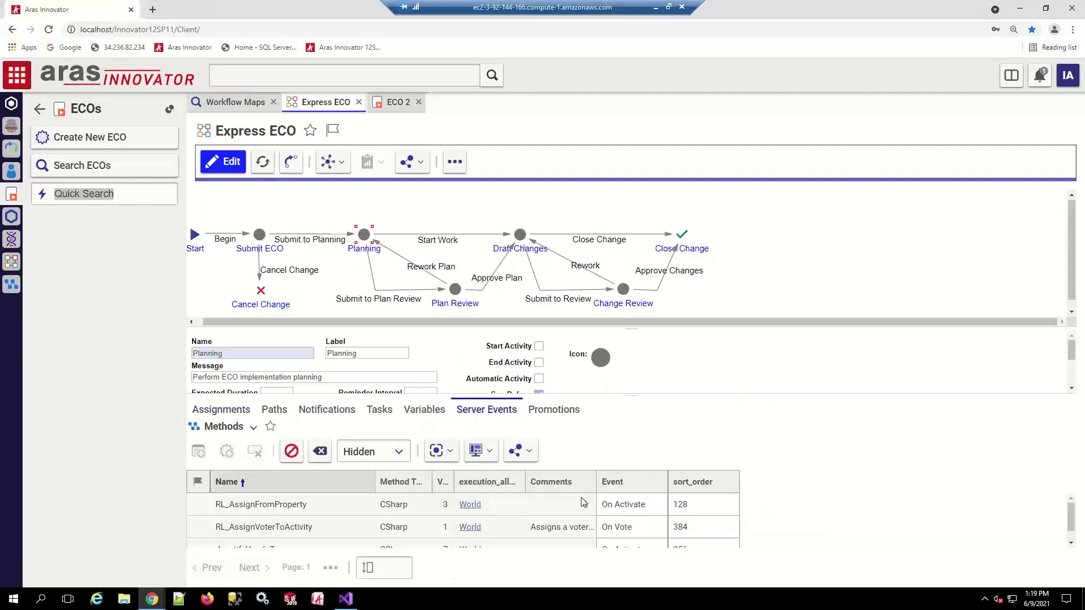
{"action": "left_click", "coordinate": [324, 527]}
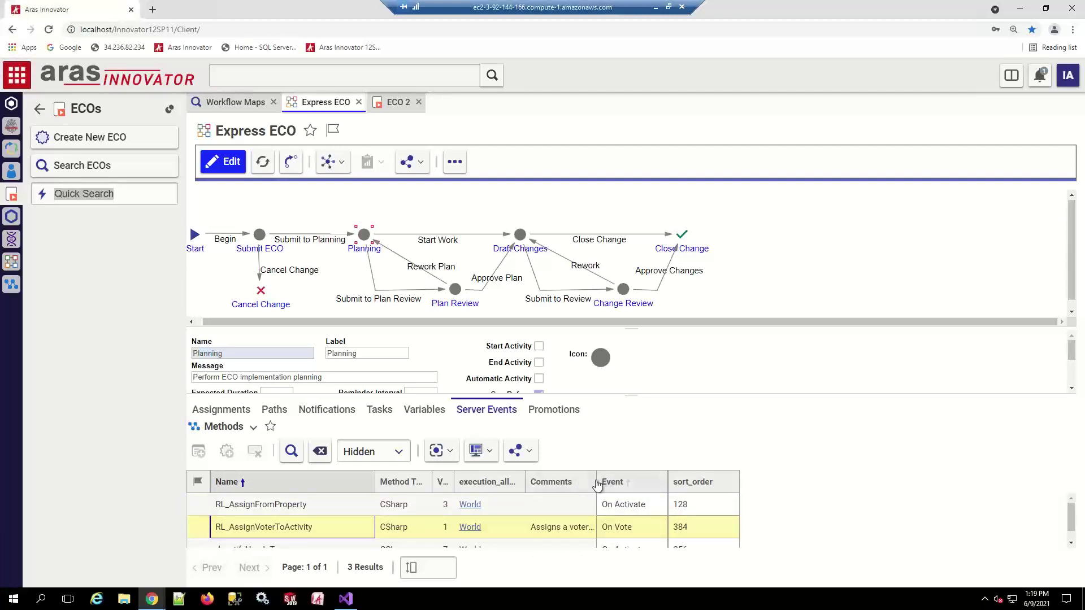
{"action": "left_click_drag", "start_coordinate": [596, 480], "coordinate": [759, 481]}
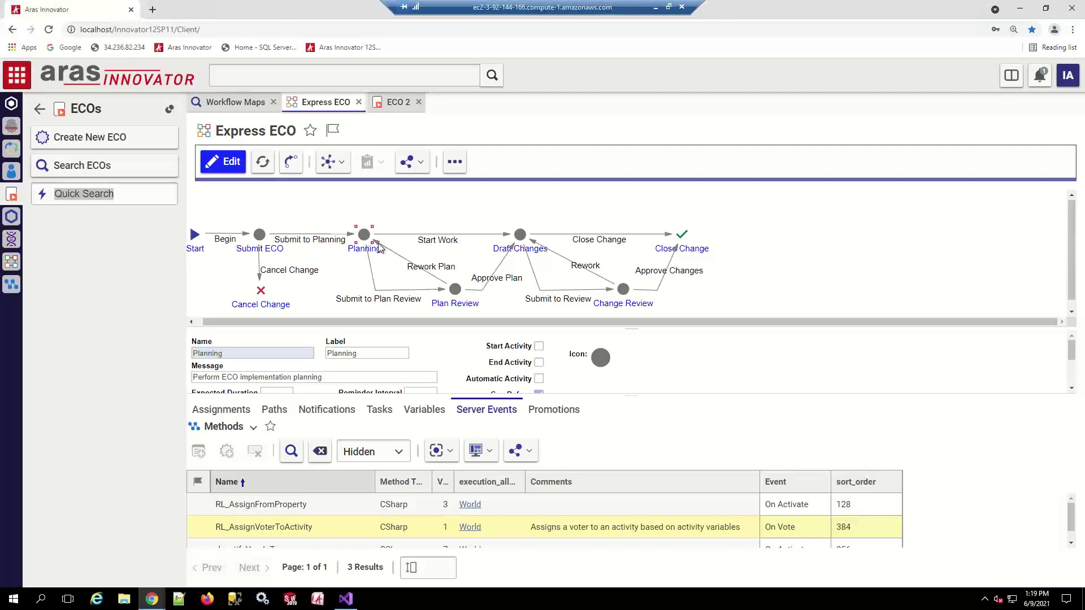
{"action": "left_click", "coordinate": [424, 409]}
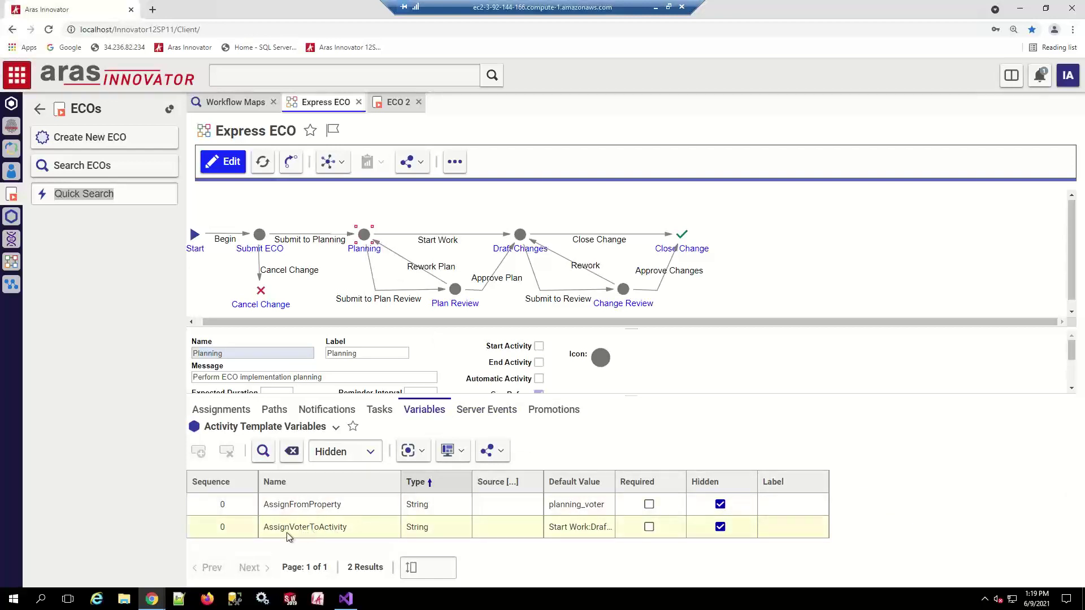
Widen Planning's Default Value column, recheck its server events, and select the Draft Changes activity
{"action": "left_click_drag", "start_coordinate": [615, 482], "coordinate": [724, 481]}
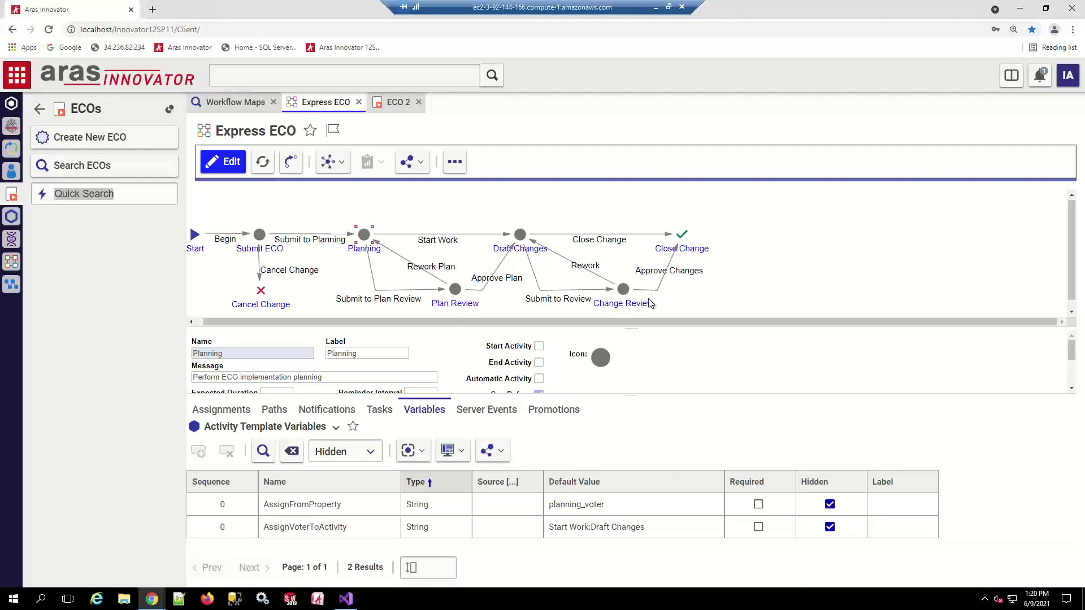
{"action": "left_click", "coordinate": [485, 410]}
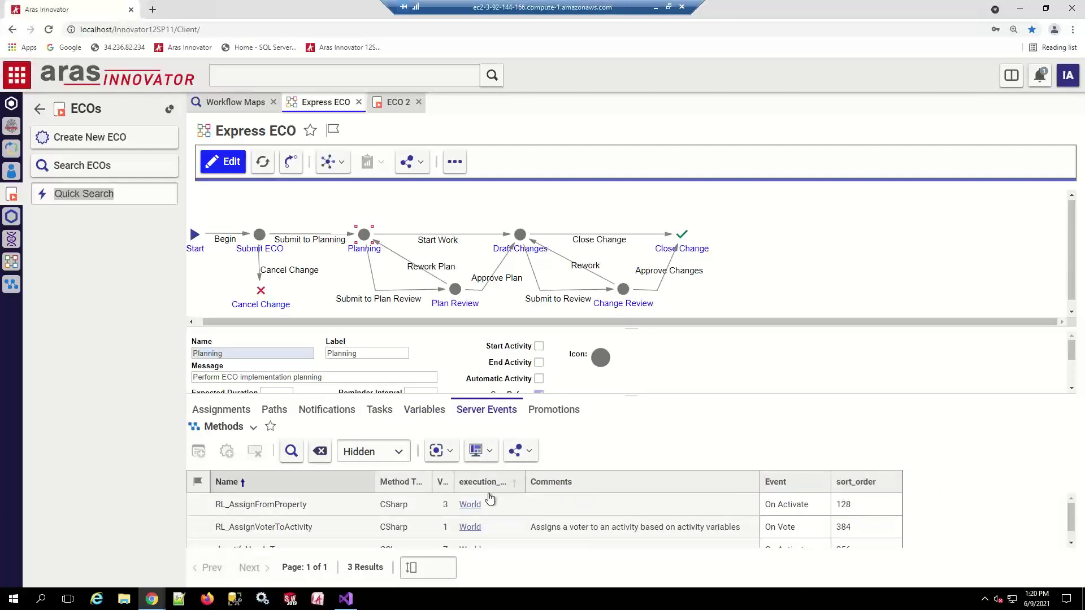
{"action": "scroll", "coordinate": [474, 505], "scroll_direction": "down", "scroll_amount": 1}
{"action": "left_click", "coordinate": [346, 534]}
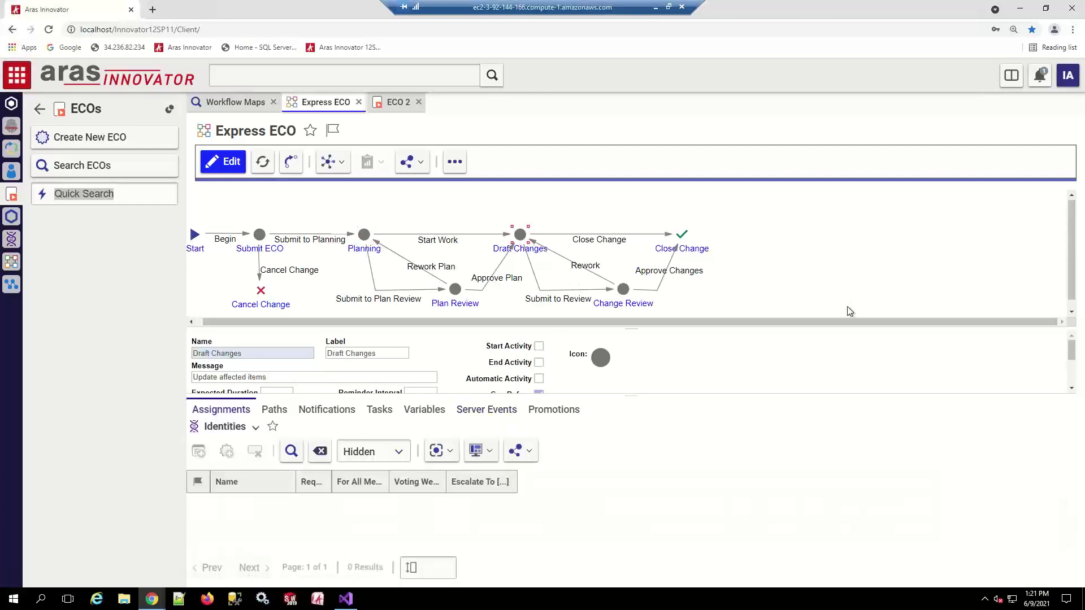
Review Draft Changes' three methods, including rl_notifyUserInTeams and RL_AssignVoterToActivity, in an enlarged list
{"action": "left_click", "coordinate": [505, 417]}
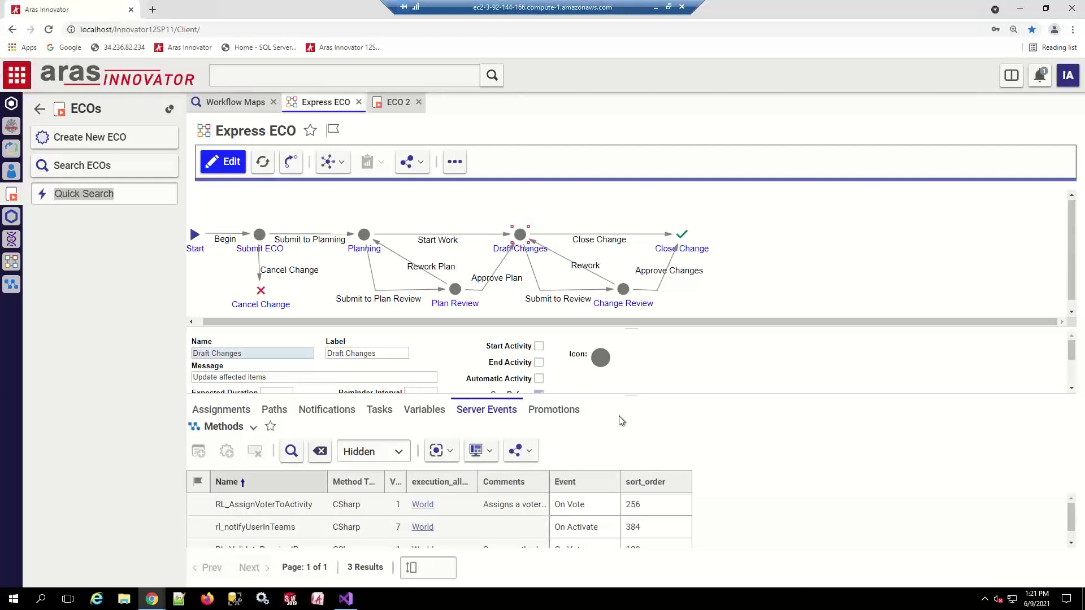
{"action": "left_click_drag", "start_coordinate": [632, 396], "coordinate": [631, 366]}
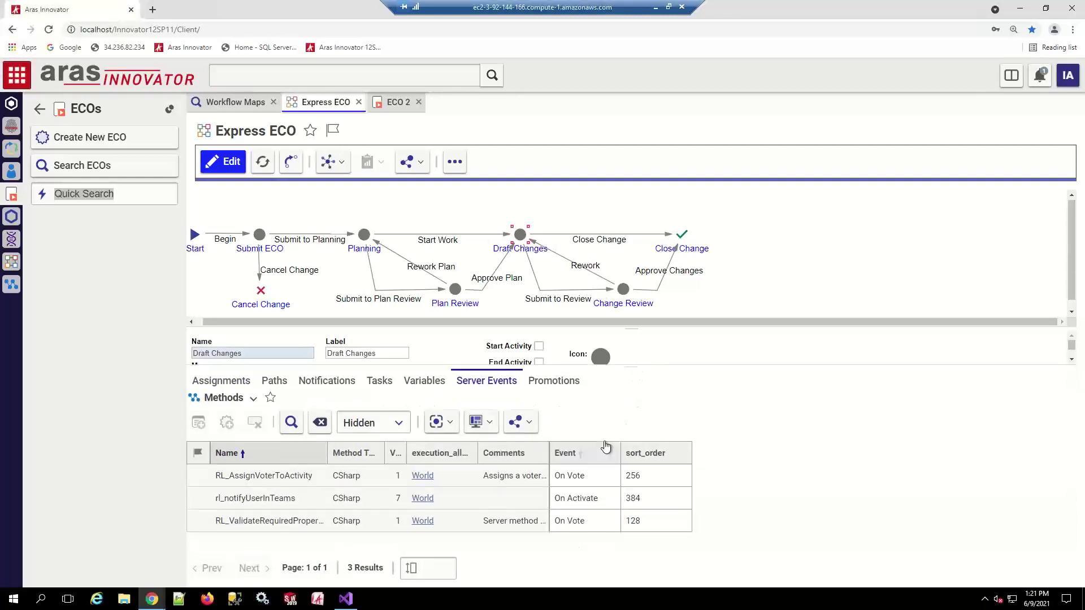
{"action": "left_click", "coordinate": [303, 505]}
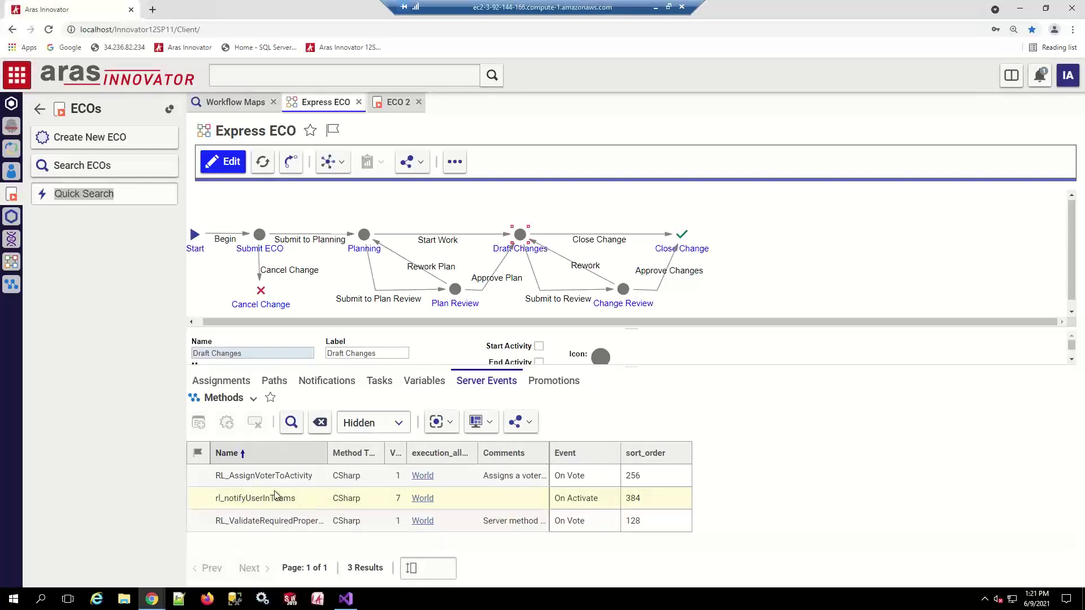
{"action": "left_click_drag", "start_coordinate": [343, 450], "coordinate": [404, 450]}
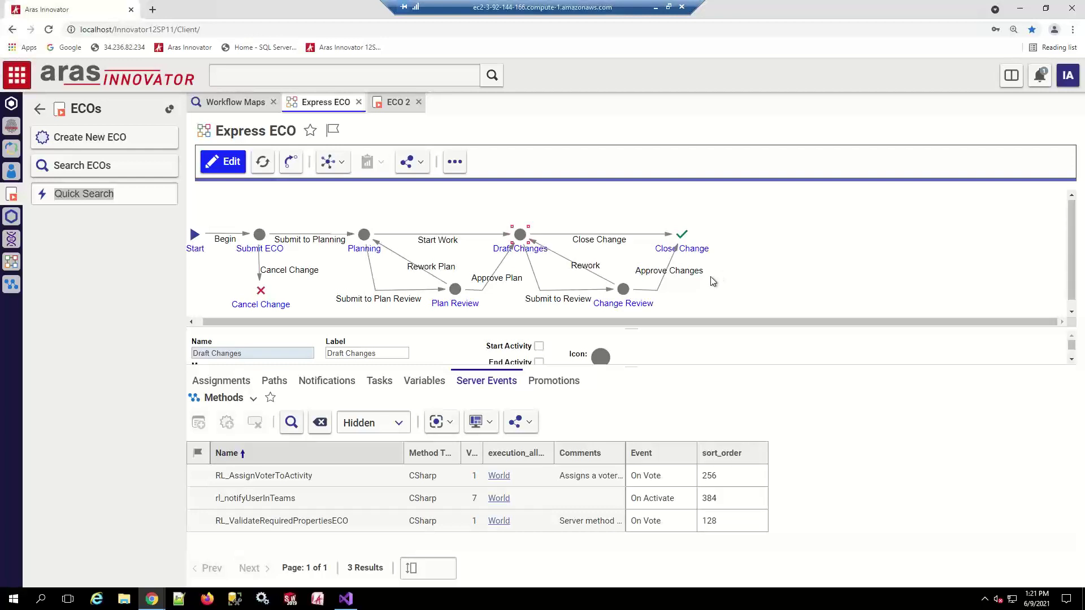
{"action": "left_click", "coordinate": [303, 474]}
{"action": "left_click", "coordinate": [423, 380]}
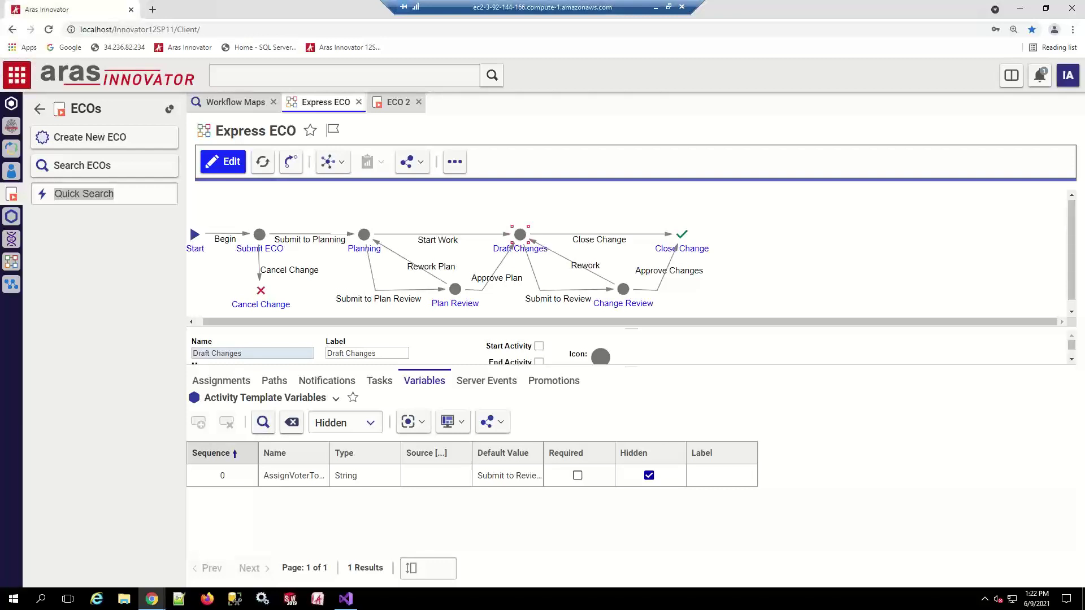
Close the Express ECO and ECO 2 tabs and create a new ECO
{"action": "left_click", "coordinate": [359, 102]}
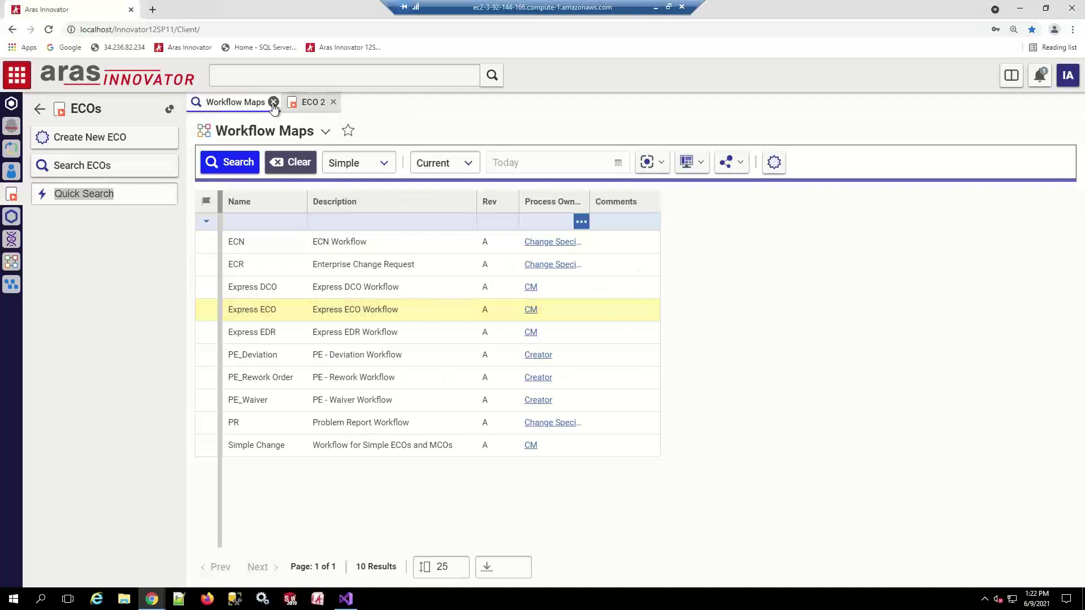
{"action": "left_click", "coordinate": [333, 102]}
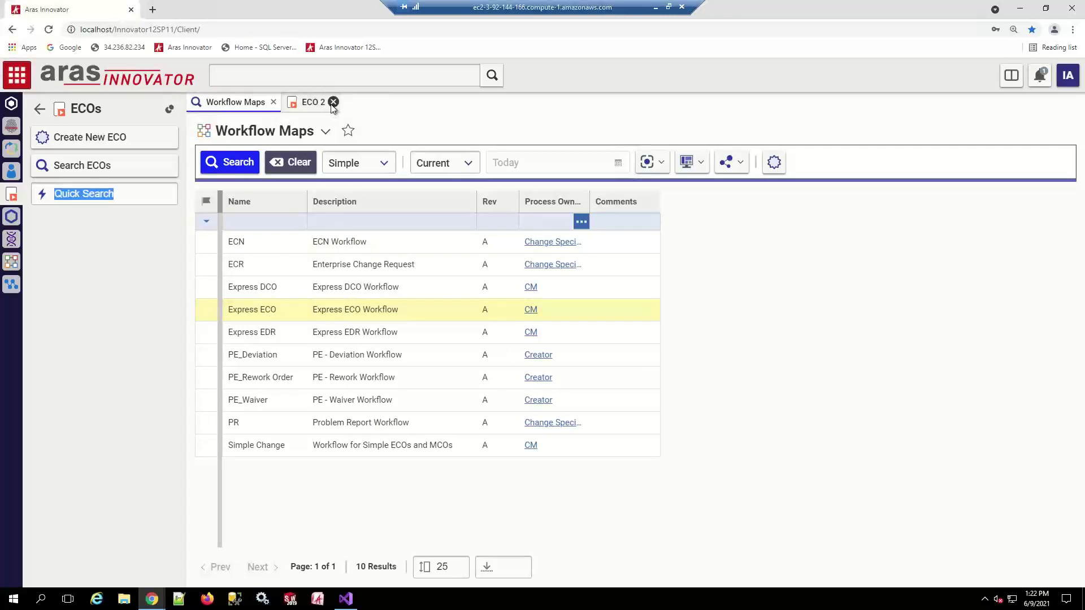
{"action": "left_click", "coordinate": [100, 143]}
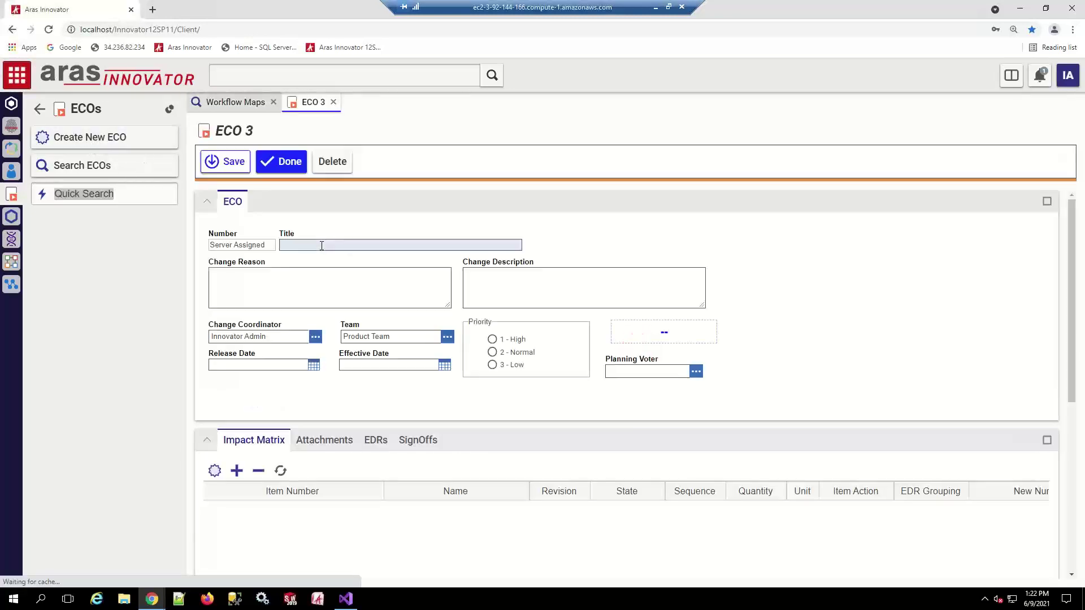
Title the new ECO 'ECO-122' and pick a part for its impact matrix
{"action": "left_click", "coordinate": [322, 246]}
{"action": "type", "text": "ECO"}
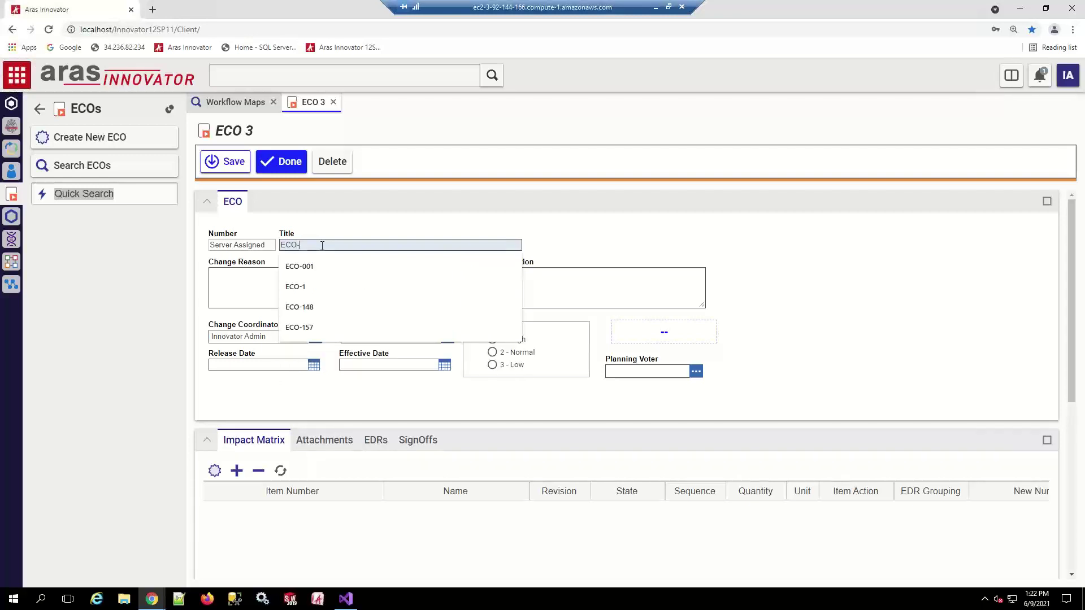
{"action": "type", "text": "-122"}
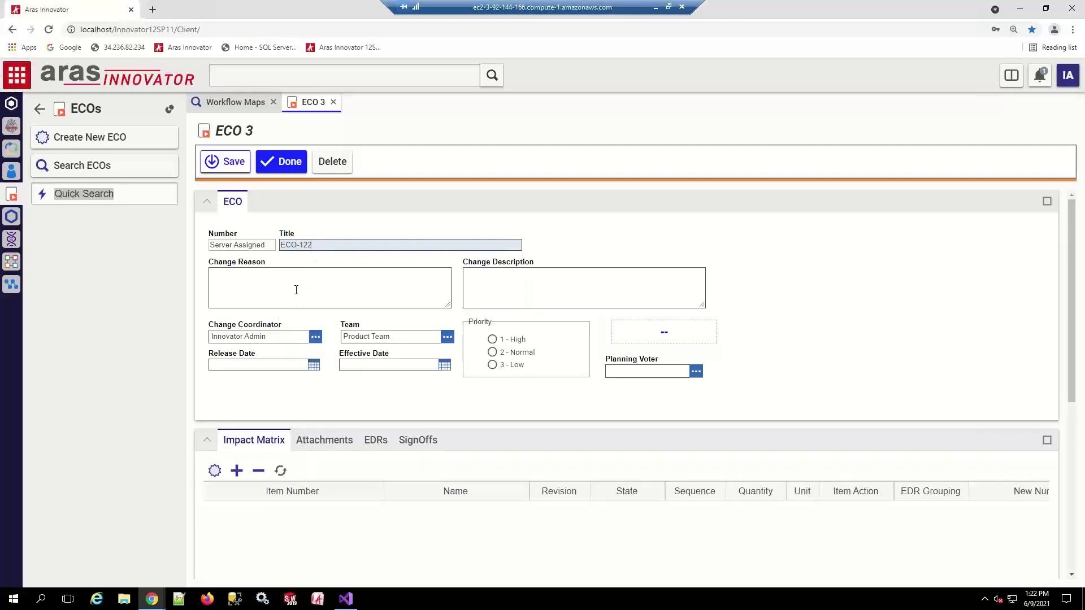
{"action": "type", "text": "e"}
{"action": "left_click", "coordinate": [215, 471]}
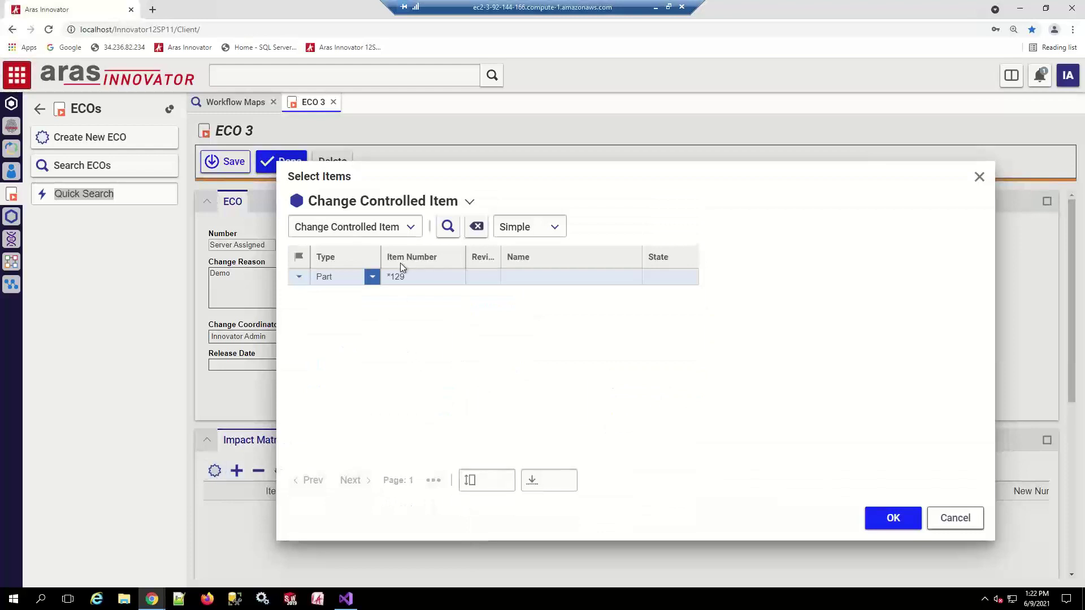
Clear the *129 Item Number filter, list all parts, and add PRT-117 Test Part
{"action": "left_click", "coordinate": [438, 278]}
{"action": "key", "text": "BackSpace"}
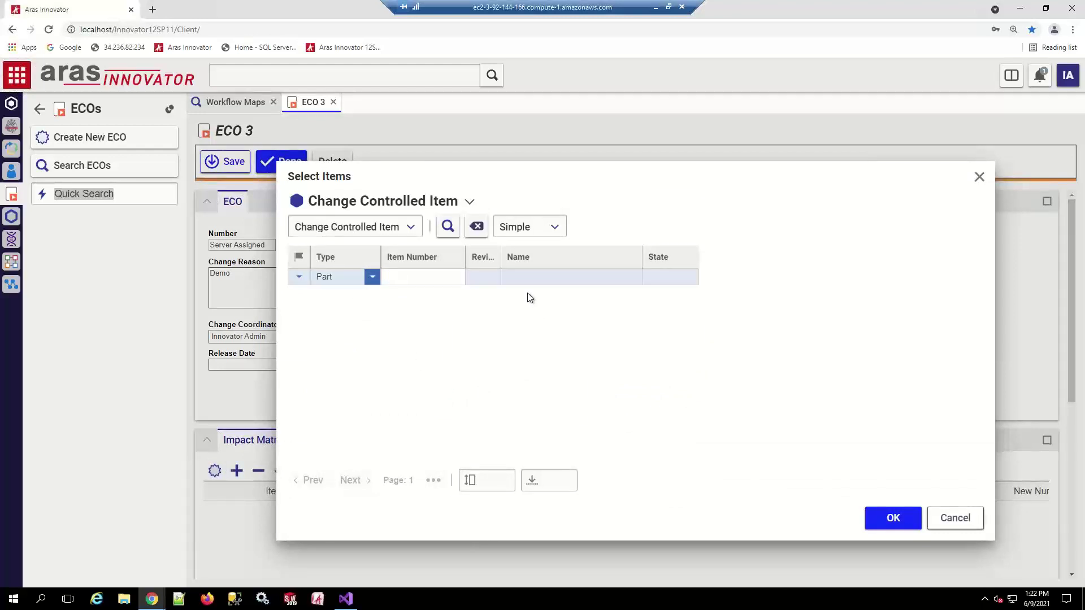
{"action": "key", "text": "Return"}
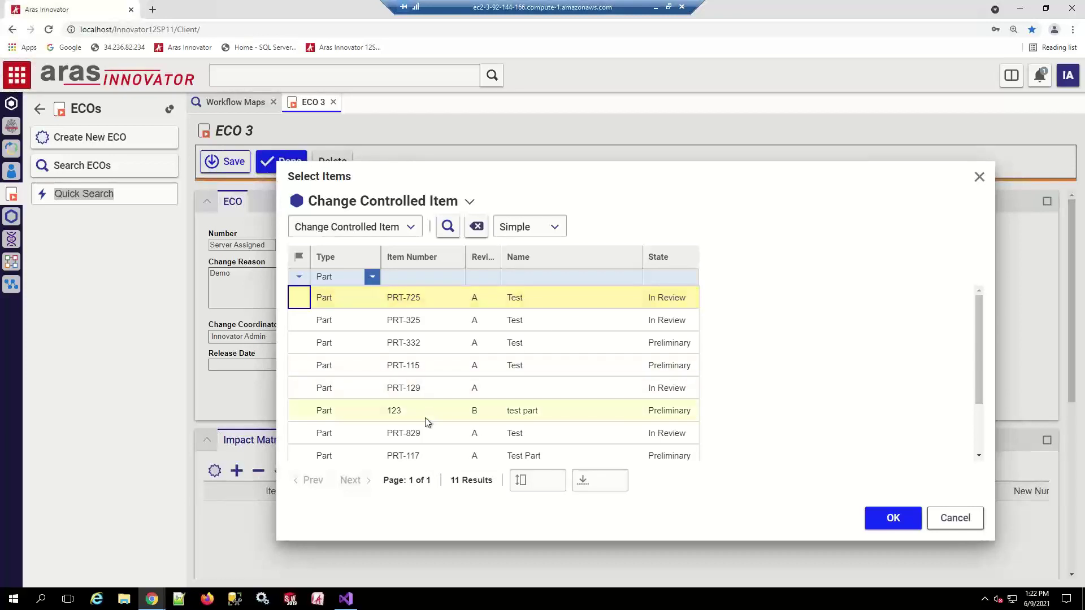
{"action": "scroll", "coordinate": [425, 418], "scroll_direction": "down", "scroll_amount": 2}
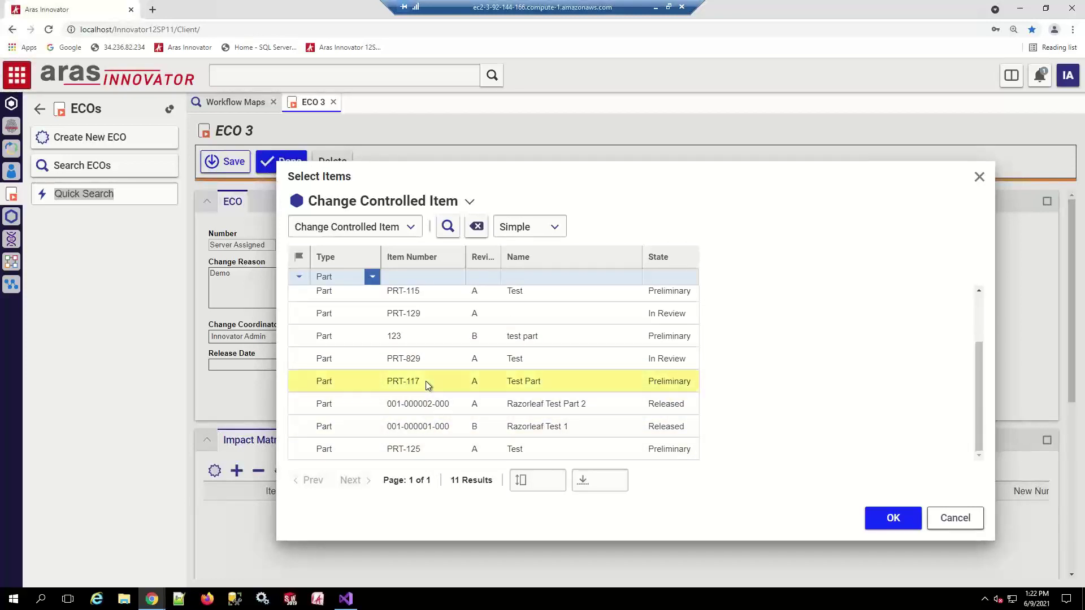
{"action": "double_click", "coordinate": [425, 382]}
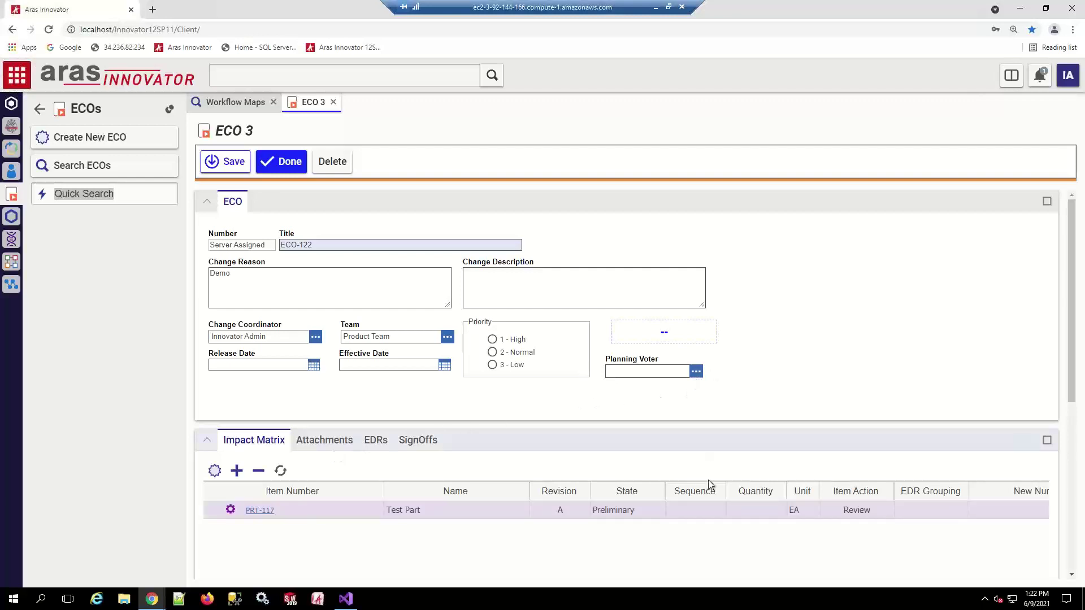
Mark PRT-117 for Release, assign a Planning Voter, and save the ECO as ECO-00001027
{"action": "right_click", "coordinate": [700, 514]}
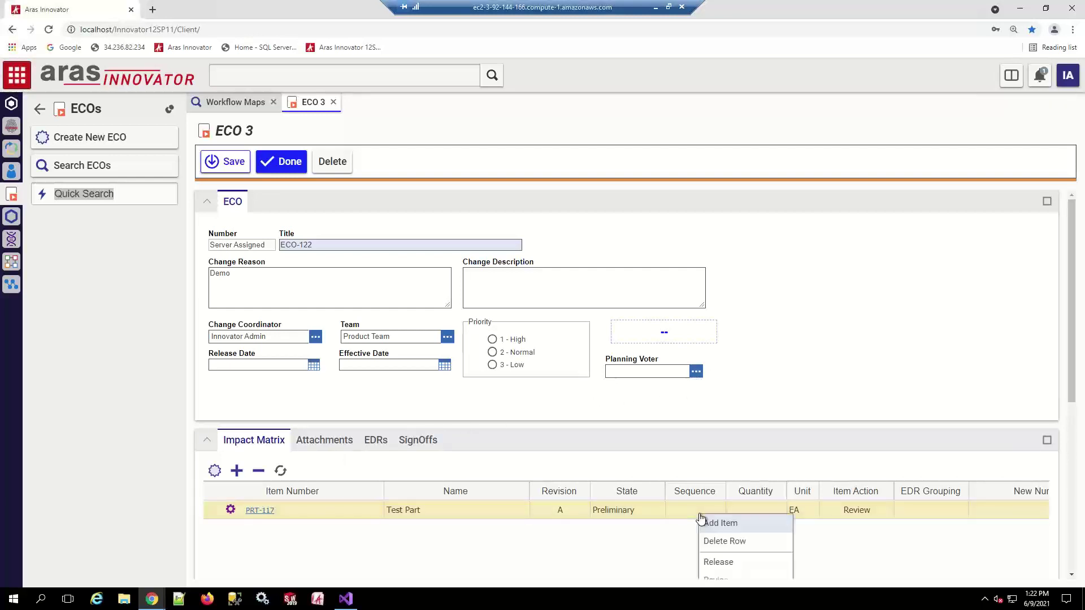
{"action": "left_click", "coordinate": [718, 562]}
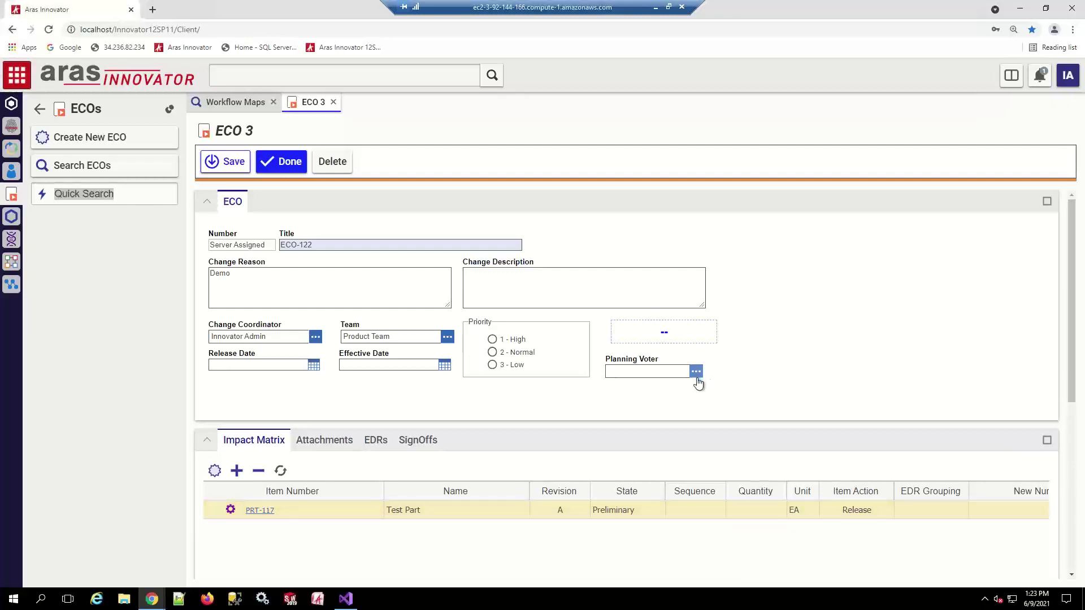
{"action": "left_click", "coordinate": [696, 371]}
{"action": "left_click", "coordinate": [296, 226]}
{"action": "left_click", "coordinate": [892, 518]}
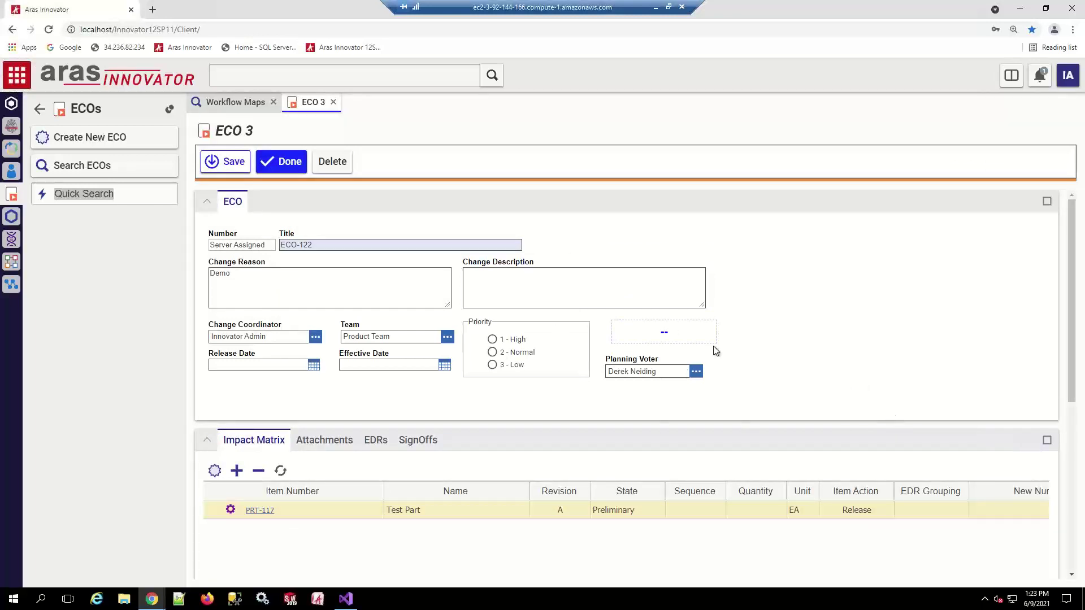
{"action": "left_click", "coordinate": [271, 162]}
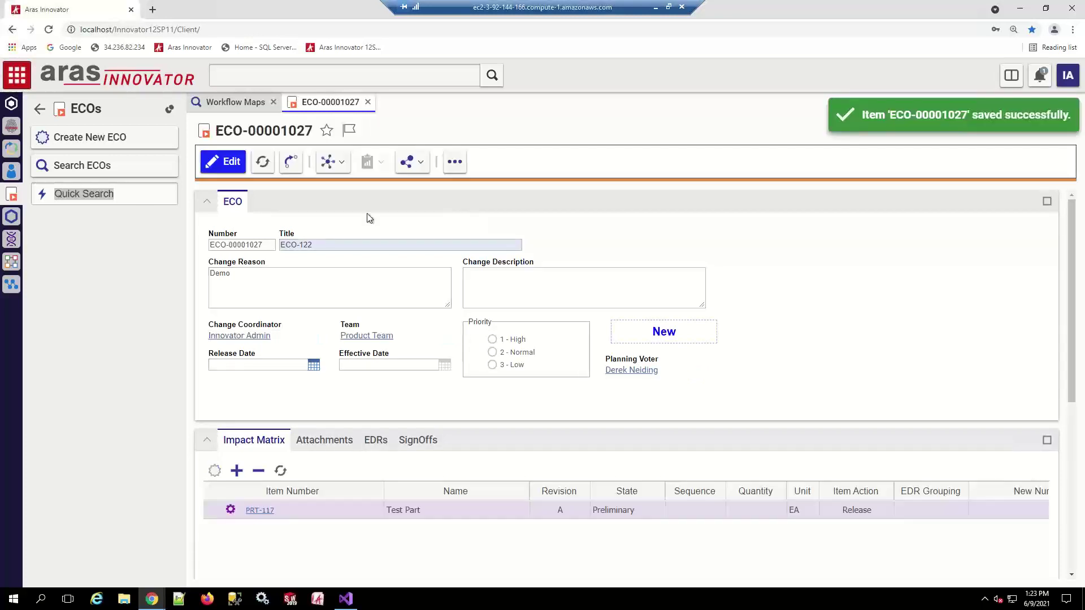
Open the Submit ECO vote from the sign-off history and choose Cancel Change
{"action": "left_click", "coordinate": [423, 442]}
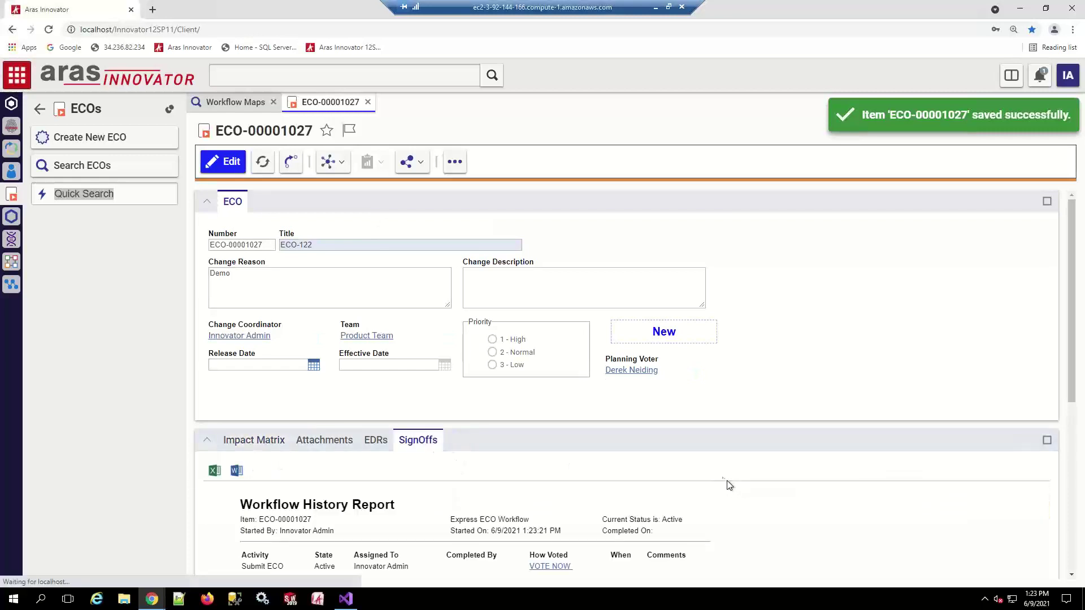
{"action": "scroll", "coordinate": [504, 493], "scroll_direction": "down", "scroll_amount": 2}
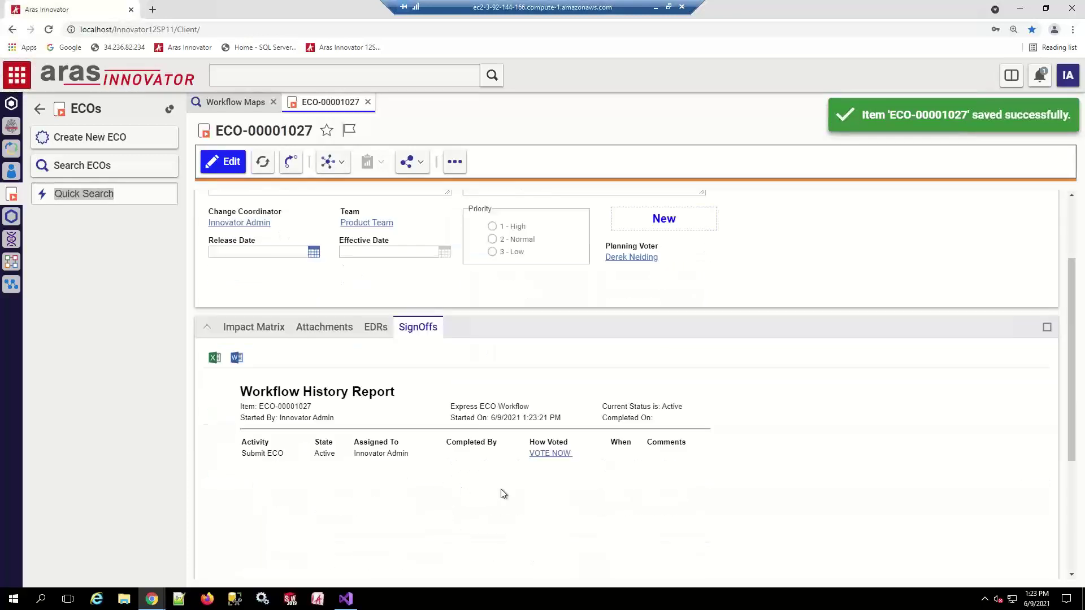
{"action": "left_click", "coordinate": [548, 454]}
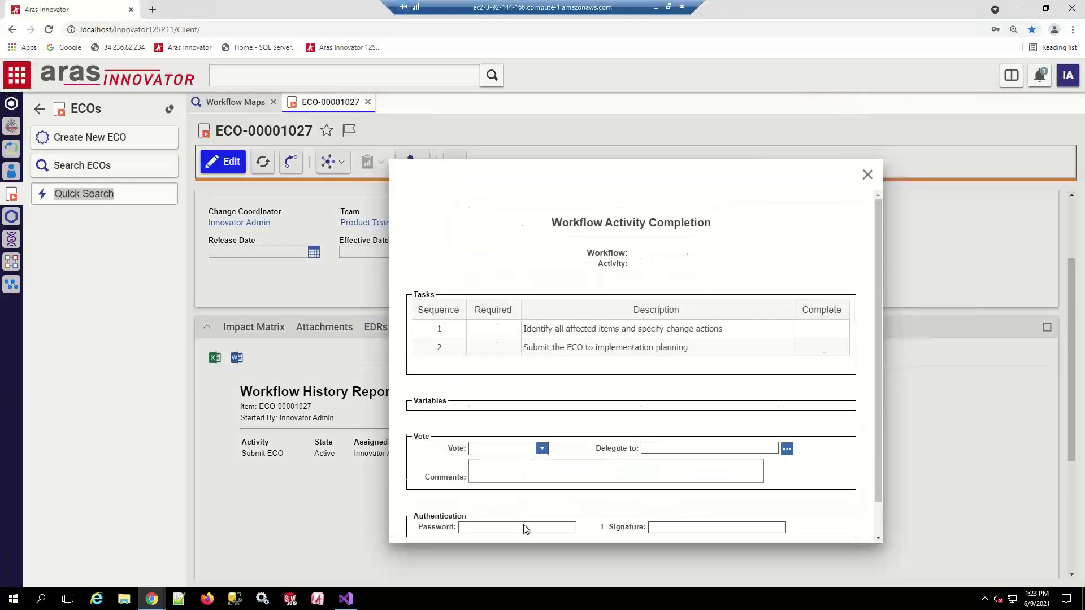
{"action": "left_click", "coordinate": [541, 412]}
{"action": "left_click", "coordinate": [514, 434]}
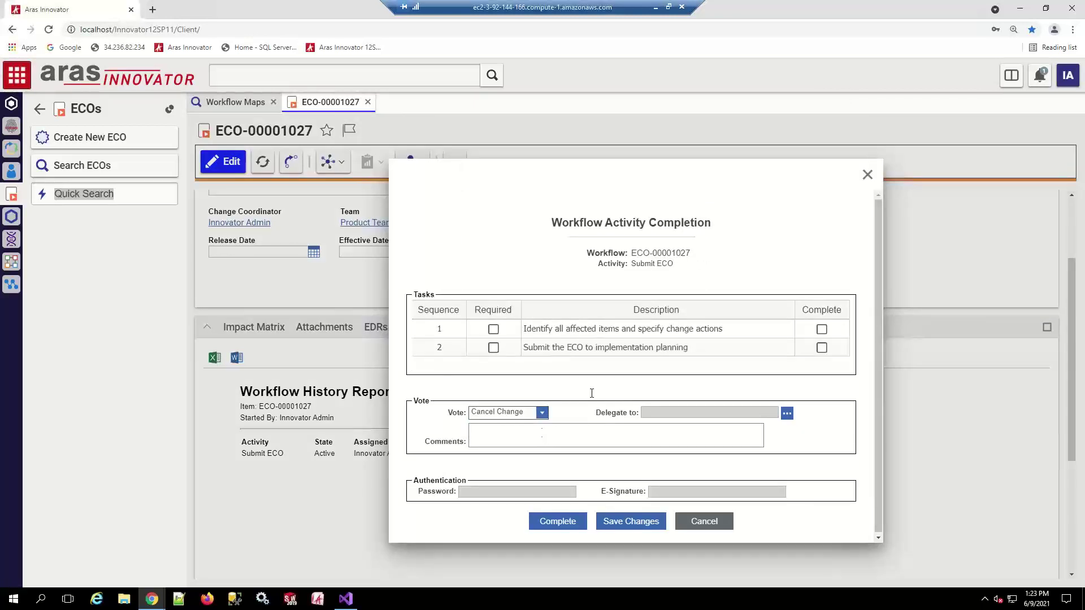
Dismiss the missing-comment error on completion and switch the vote to Submit to Planning
{"action": "left_click", "coordinate": [557, 520]}
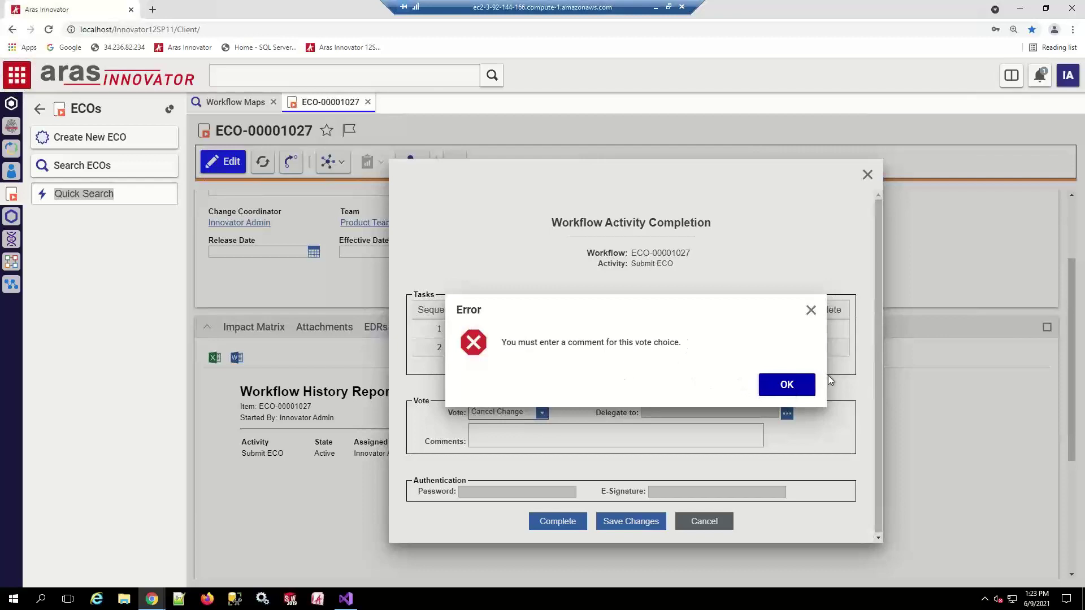
{"action": "left_click", "coordinate": [785, 386]}
{"action": "left_click", "coordinate": [542, 413]}
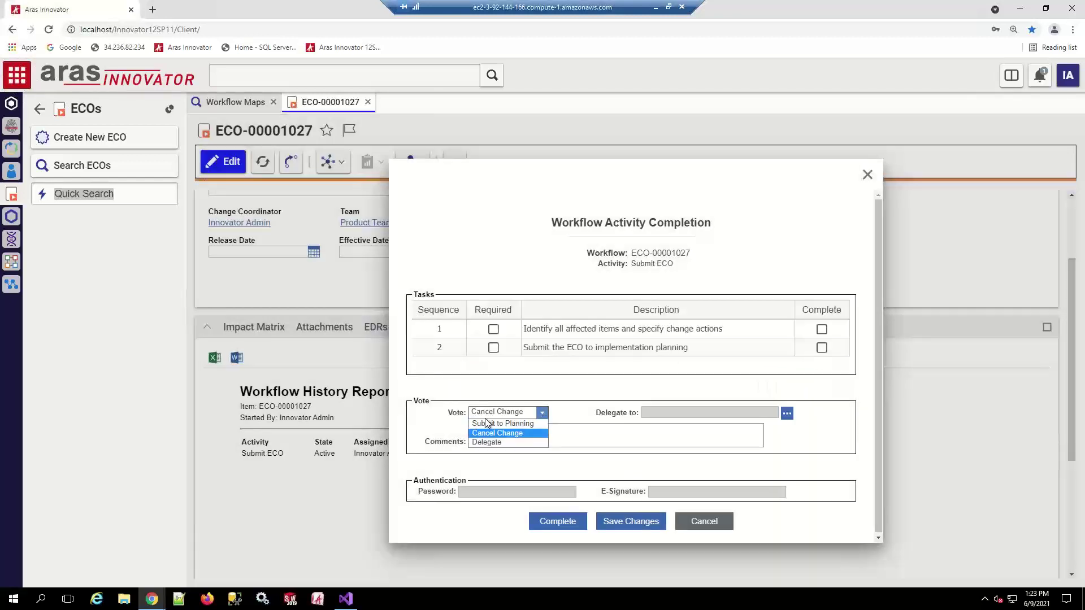
{"action": "left_click", "coordinate": [491, 425]}
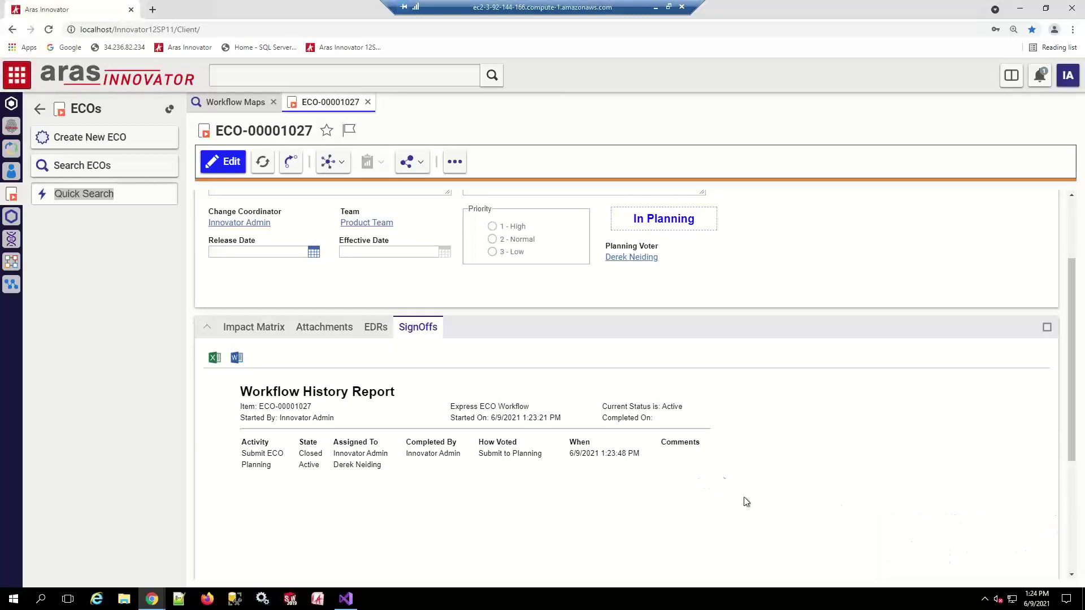
{"action": "key", "text": "alt+Tab"}
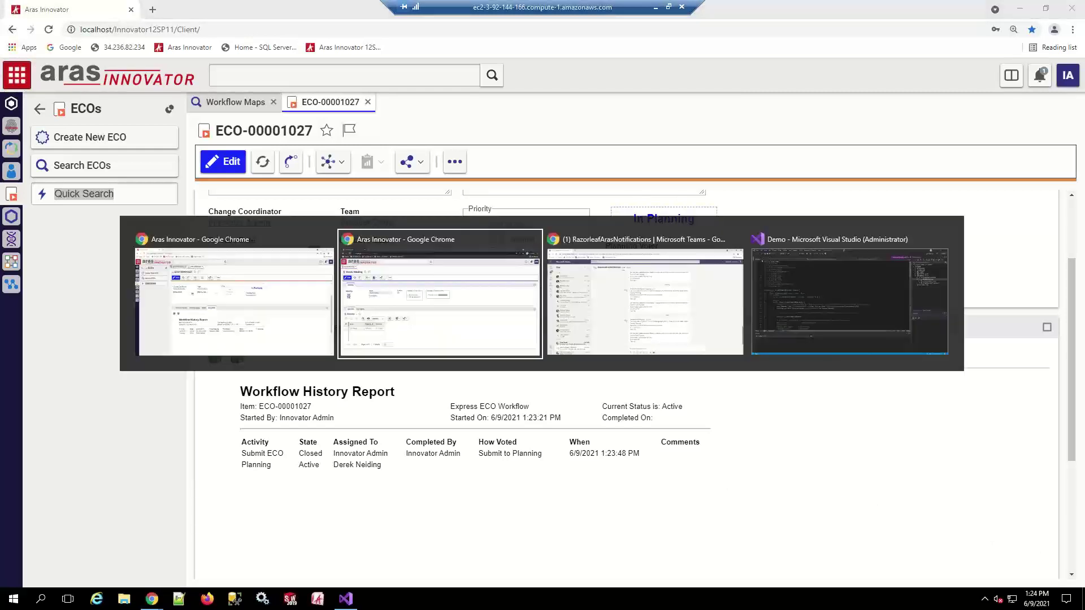
{"action": "key", "text": "alt+Tab"}
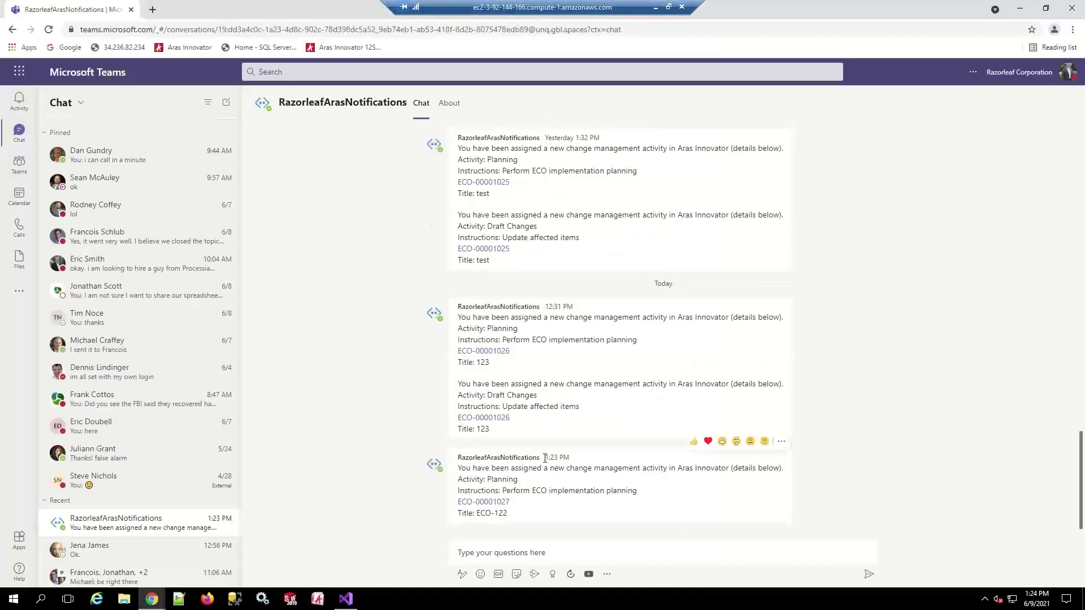
{"action": "left_click_drag", "start_coordinate": [545, 457], "coordinate": [569, 459]}
{"action": "left_click_drag", "start_coordinate": [462, 469], "coordinate": [516, 490]}
{"action": "double_click", "coordinate": [507, 480]}
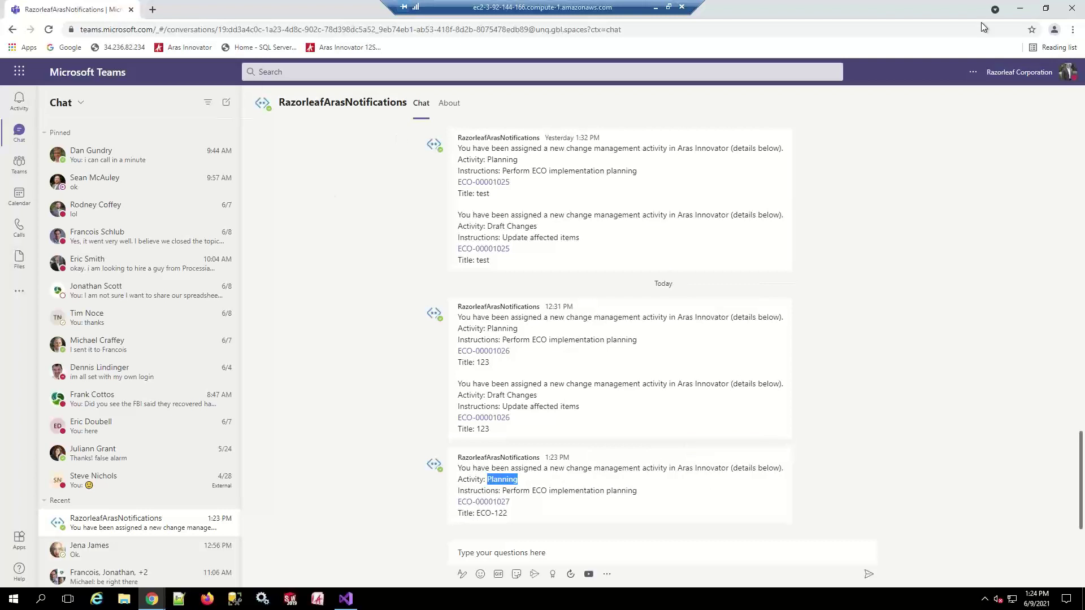
{"action": "left_click", "coordinate": [1020, 8]}
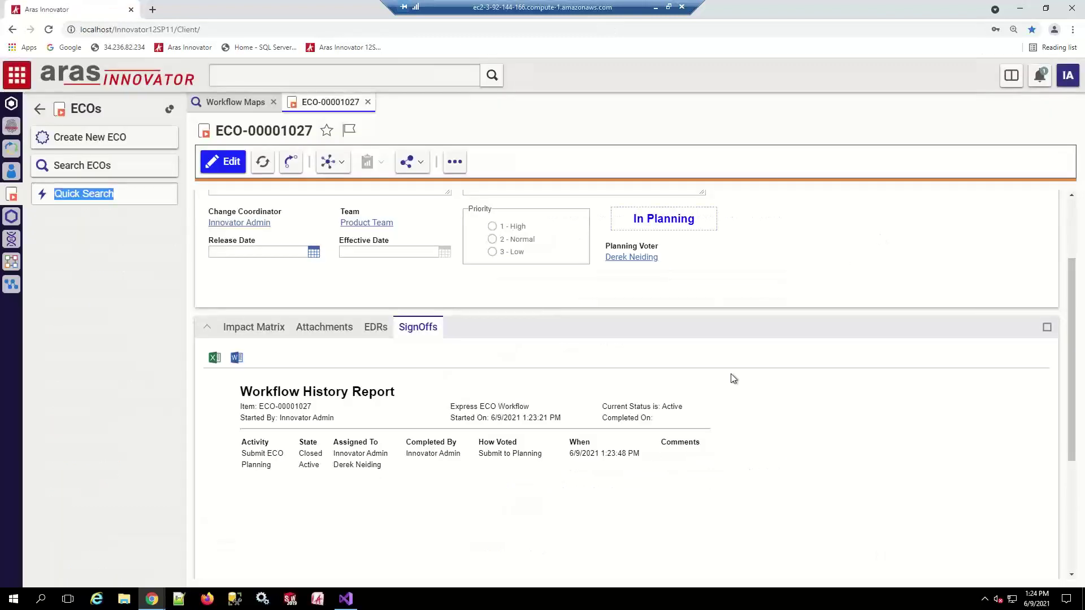
In the incognito Aras window, close the identity tab and check My InBasket
{"action": "left_click", "coordinate": [151, 598]}
{"action": "left_click", "coordinate": [196, 552]}
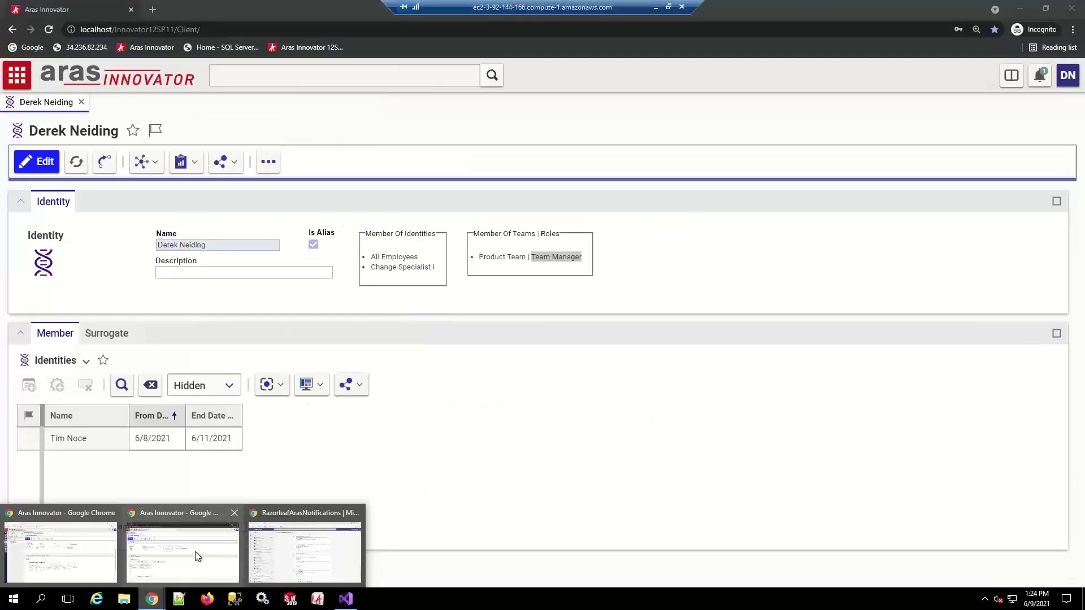
{"action": "left_click", "coordinate": [350, 255]}
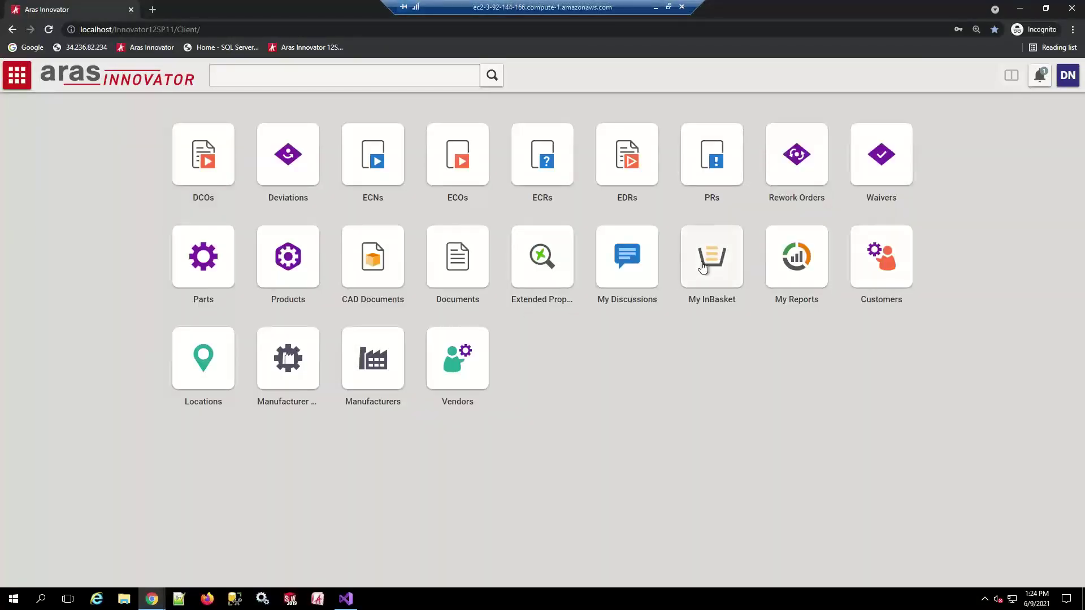
{"action": "left_click", "coordinate": [711, 258]}
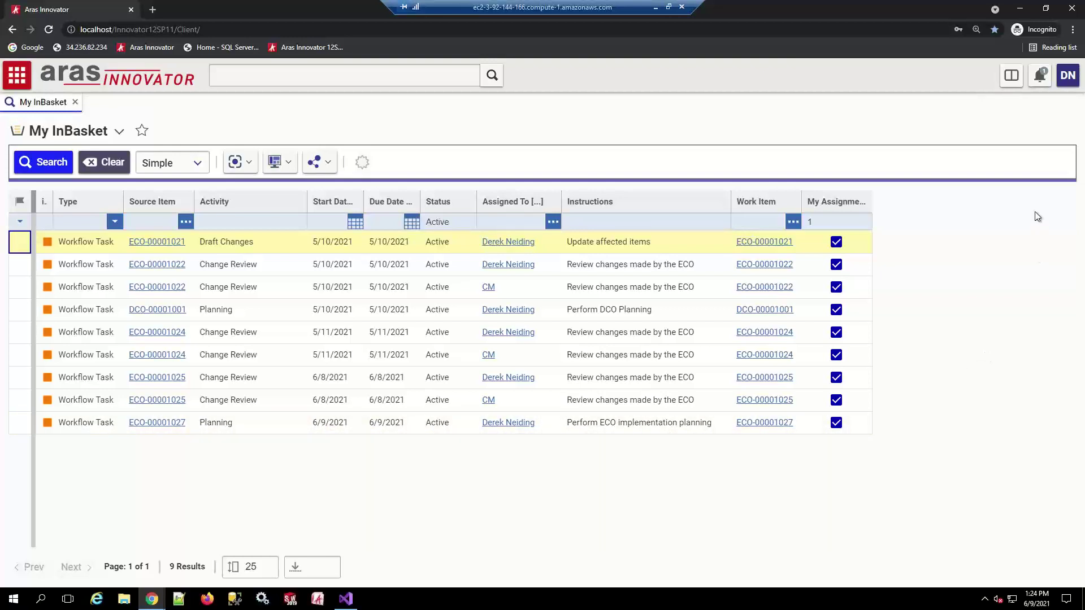
Log out of the account and reload the Innovator start page
{"action": "left_click", "coordinate": [1065, 79]}
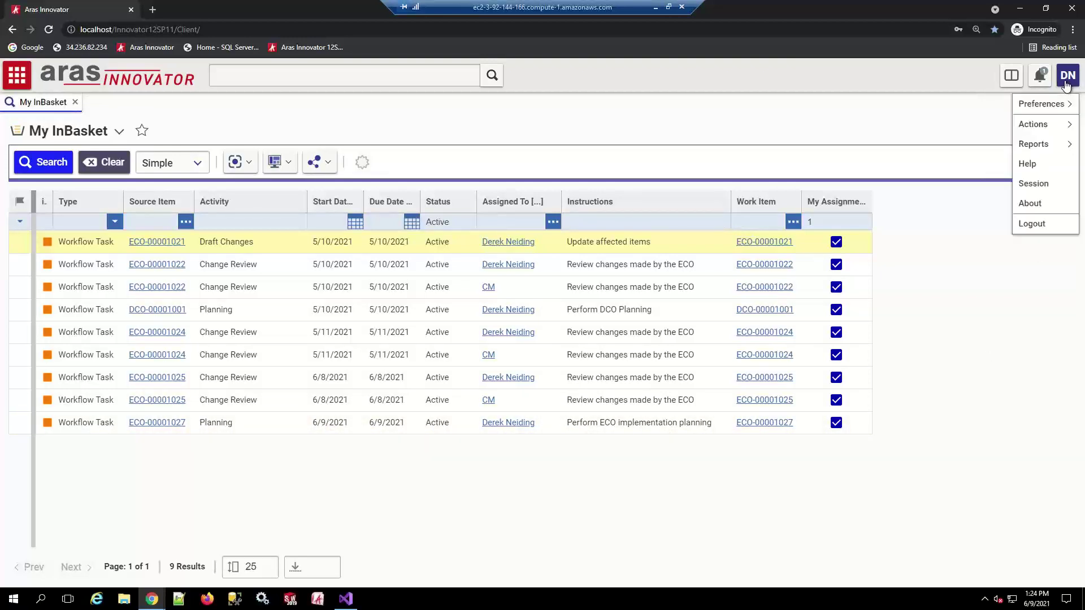
{"action": "left_click", "coordinate": [1032, 224]}
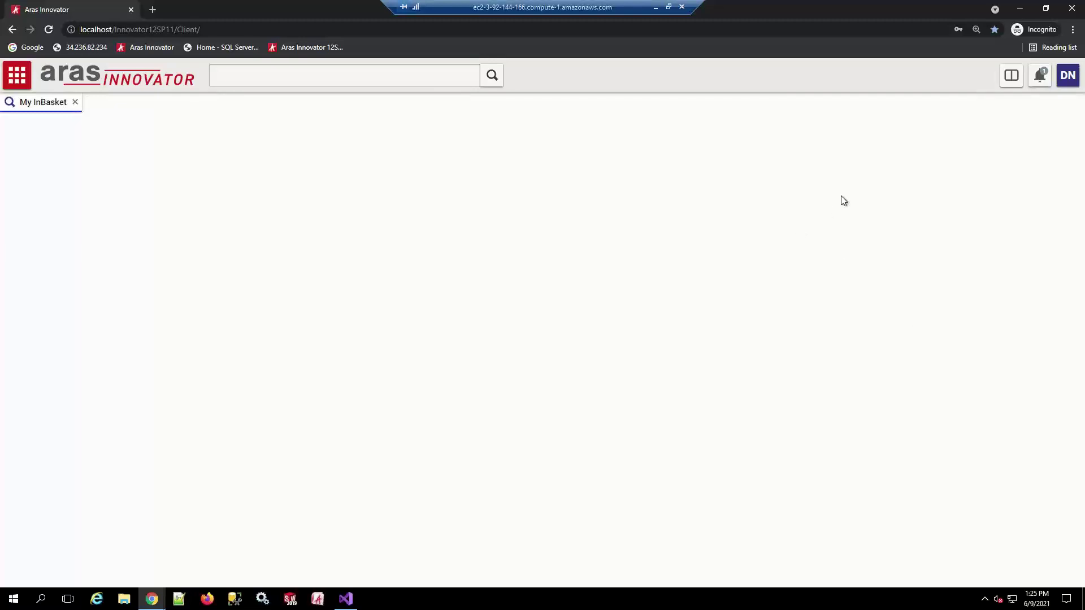
{"action": "left_click", "coordinate": [298, 48]}
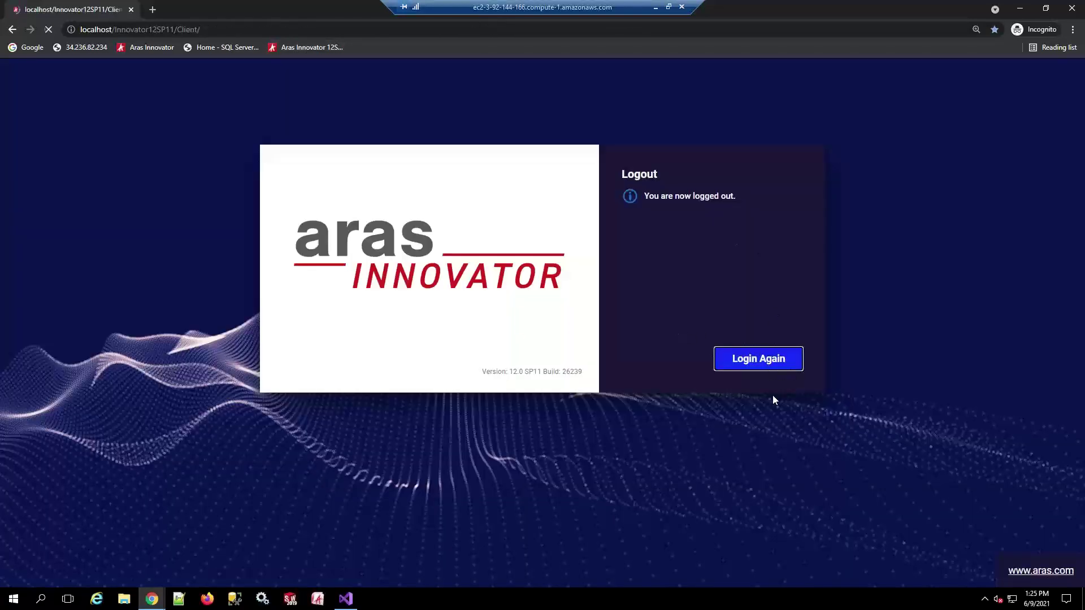
Log back in using another user's saved login
{"action": "left_click", "coordinate": [749, 359]}
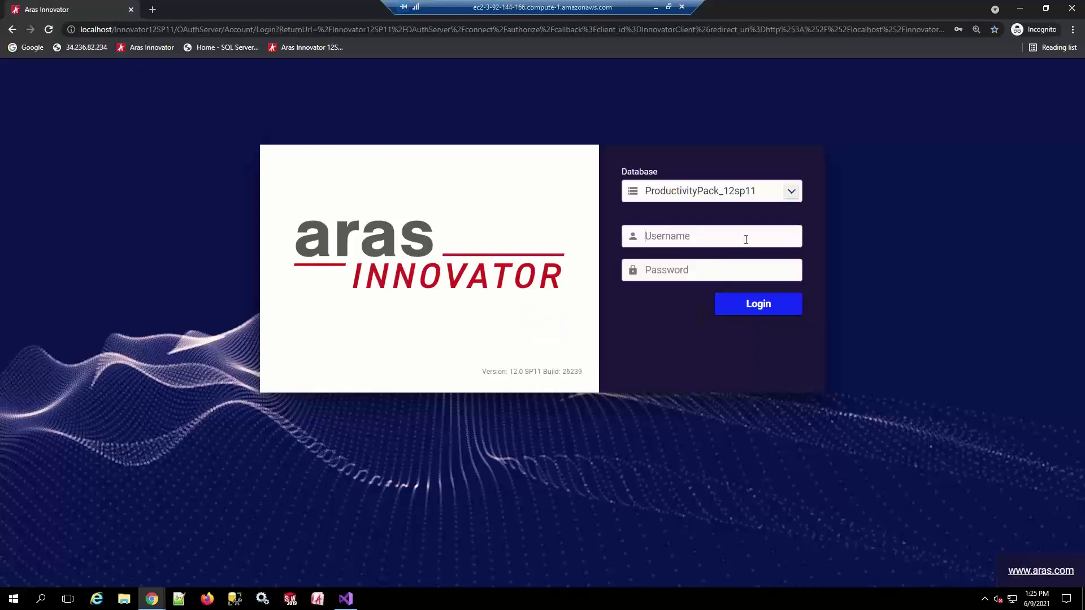
{"action": "left_click", "coordinate": [743, 237]}
{"action": "left_click", "coordinate": [750, 306]}
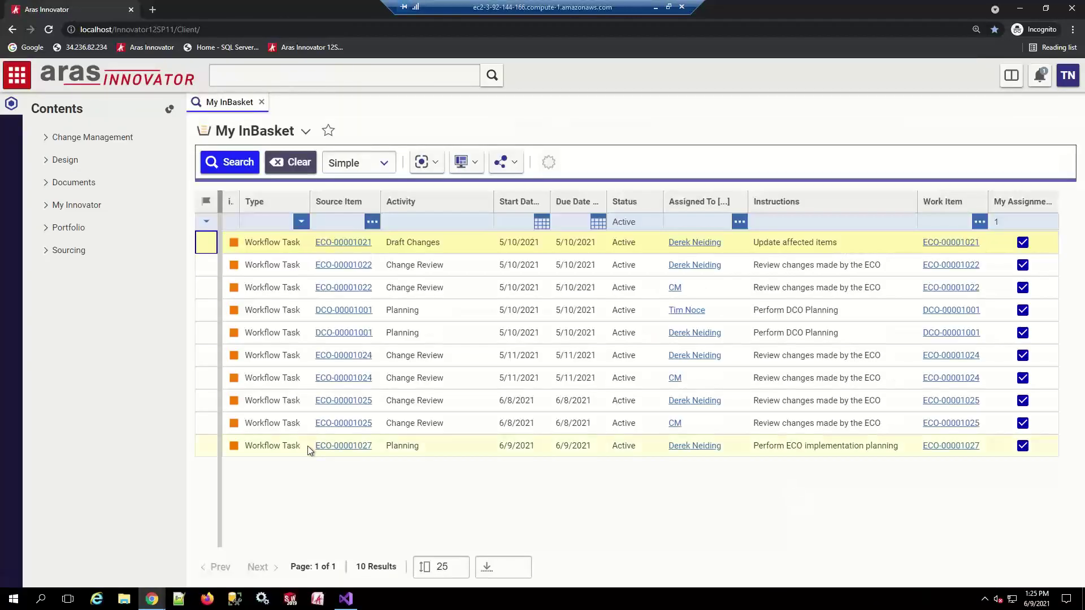
Open ECO-00001027 from its Planning task and view its sign-off history
{"action": "left_click", "coordinate": [946, 450]}
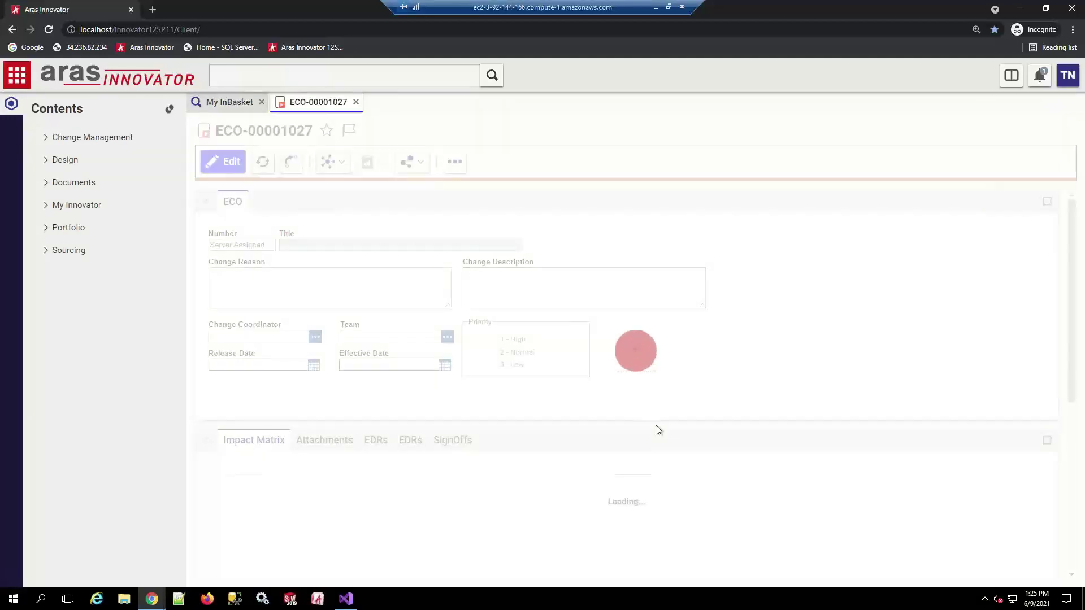
{"action": "left_click", "coordinate": [425, 442]}
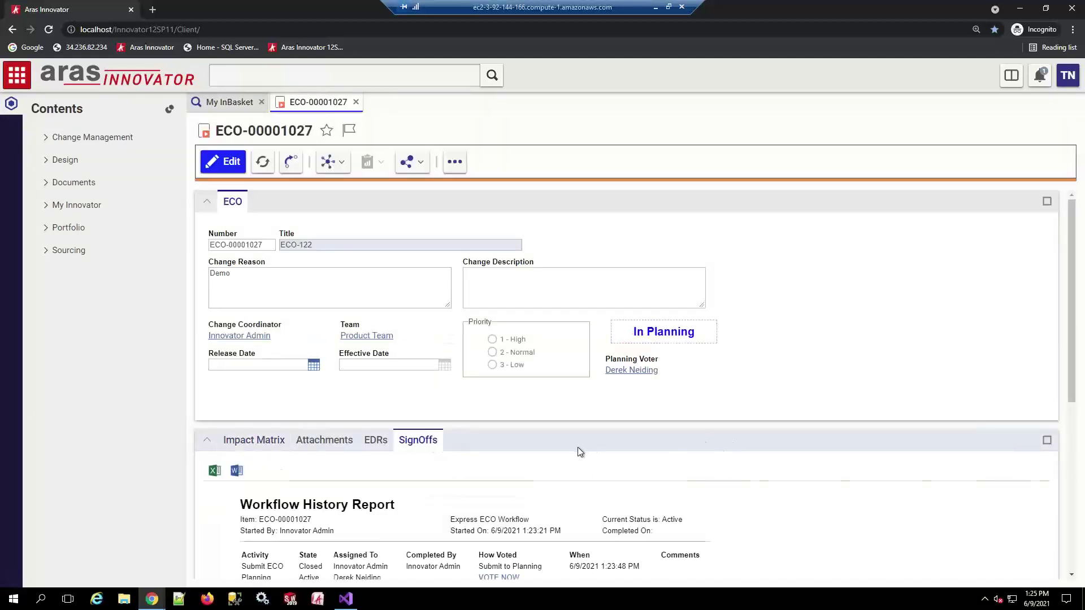
{"action": "scroll", "coordinate": [579, 446], "scroll_direction": "down", "scroll_amount": 2}
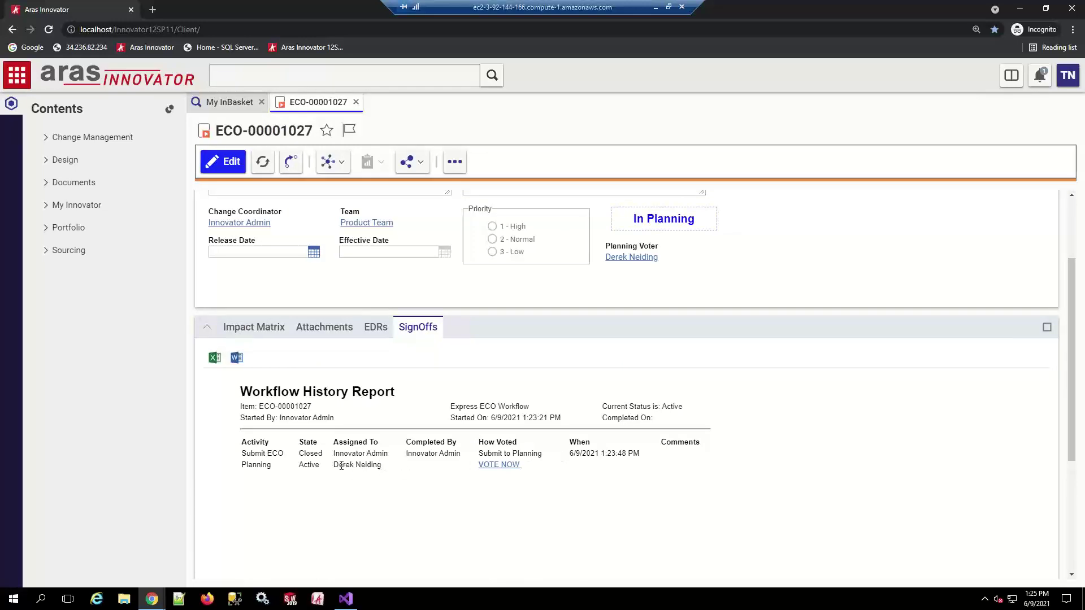
{"action": "left_click_drag", "start_coordinate": [333, 464], "coordinate": [382, 468]}
Vote Start Work on ECO-00001027's Planning activity and complete it
{"action": "left_click", "coordinate": [496, 466]}
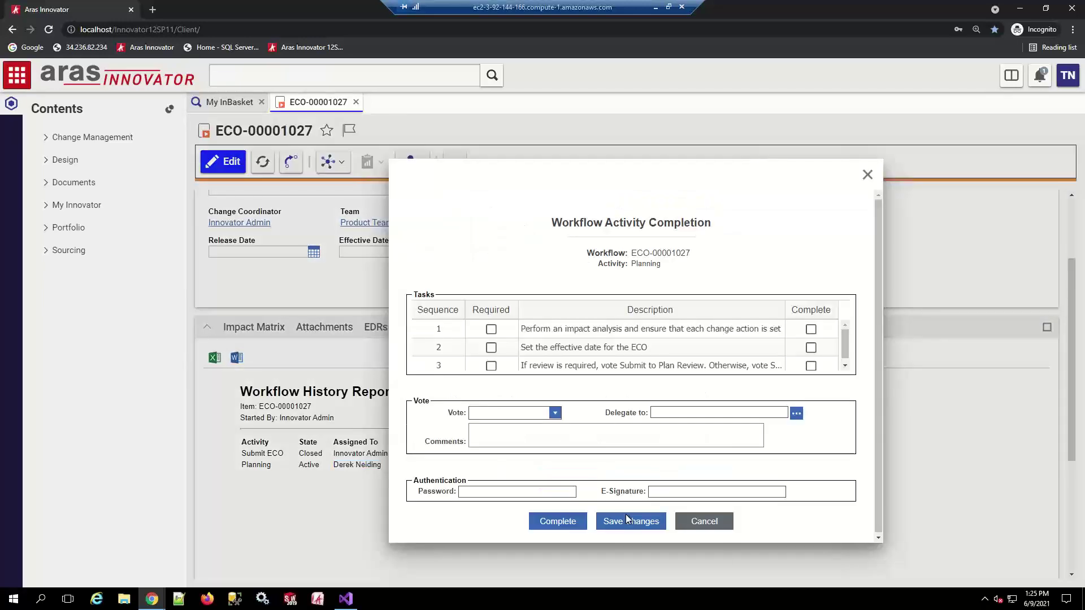
{"action": "left_click", "coordinate": [555, 413]}
{"action": "left_click", "coordinate": [499, 424]}
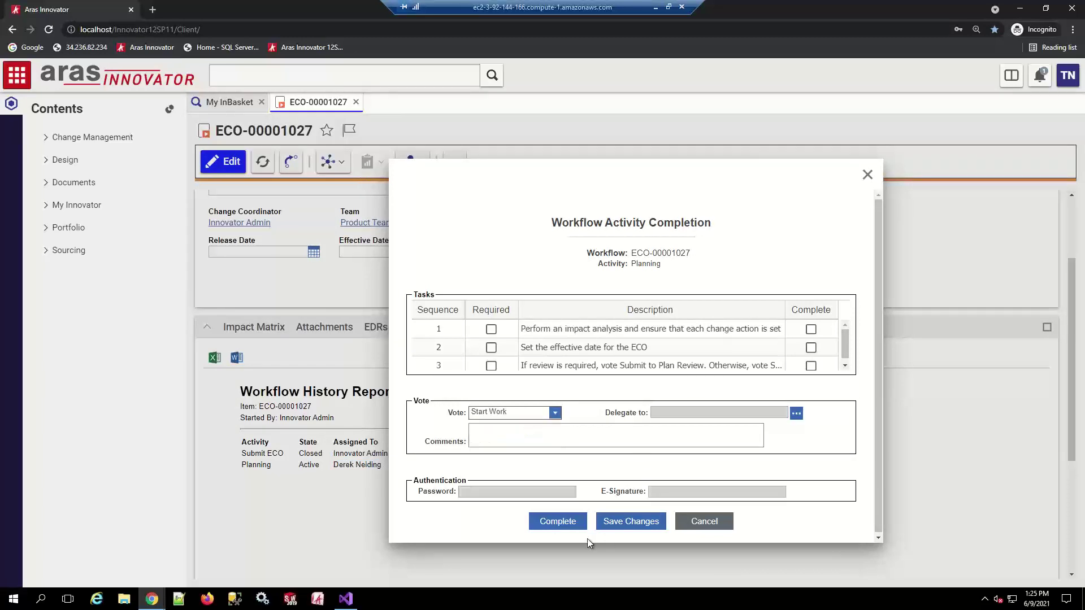
{"action": "left_click", "coordinate": [561, 521]}
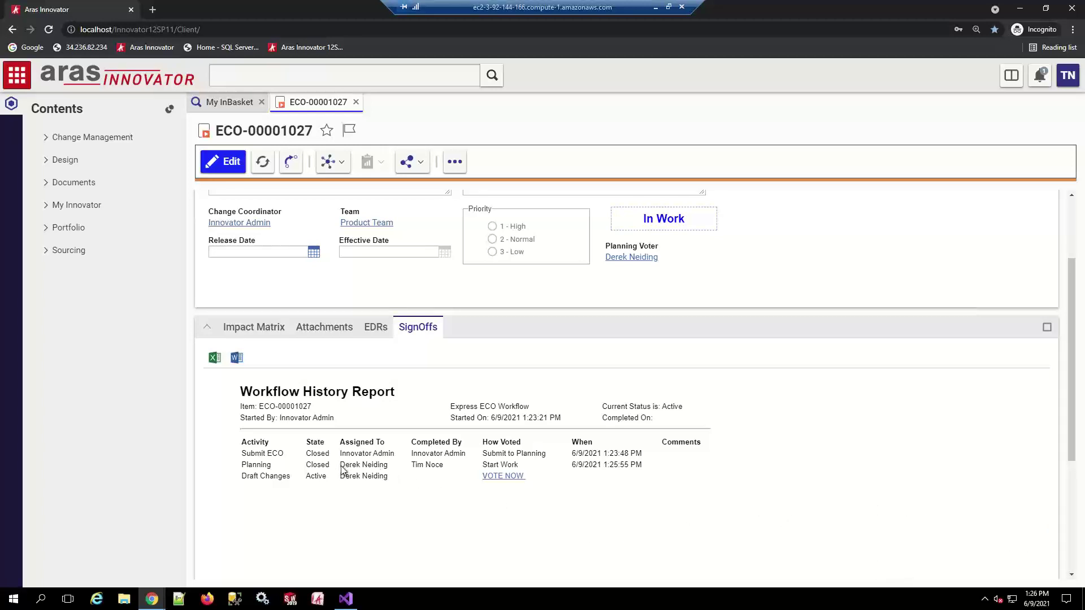
{"action": "left_click_drag", "start_coordinate": [339, 464], "coordinate": [446, 468]}
Log out and sign back in with the planning voter's saved login
{"action": "left_click", "coordinate": [1067, 75]}
{"action": "left_click", "coordinate": [1034, 224]}
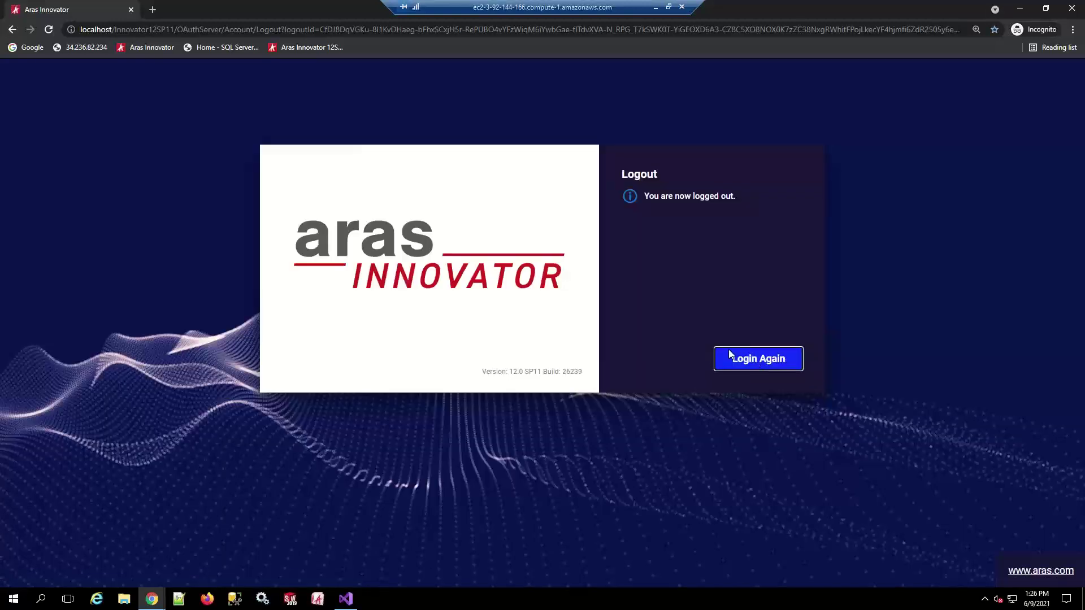
{"action": "left_click", "coordinate": [758, 359]}
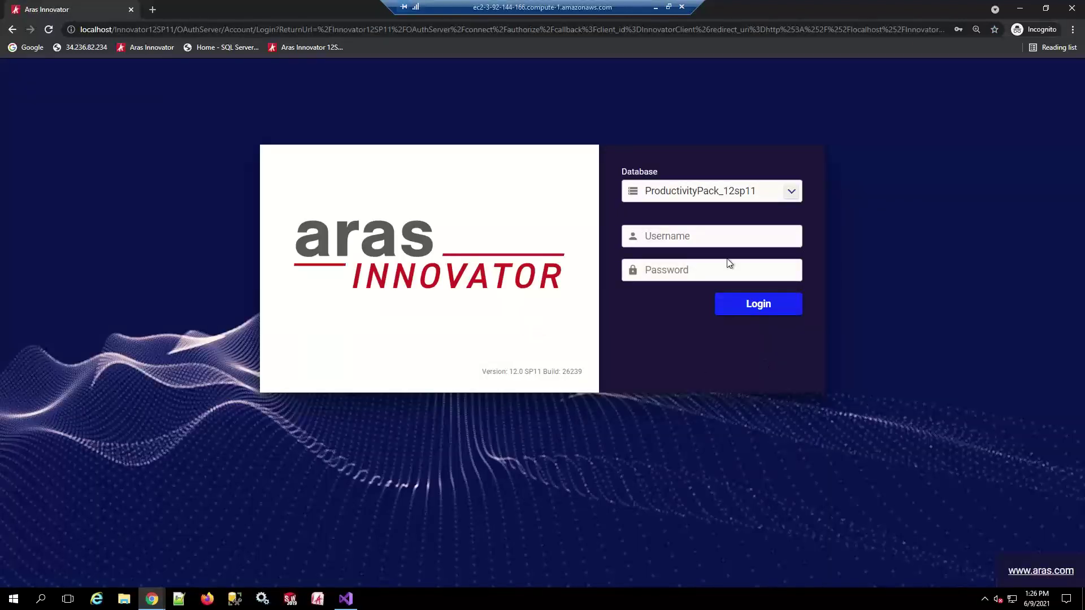
{"action": "left_click", "coordinate": [715, 238]}
{"action": "left_click", "coordinate": [666, 330]}
{"action": "left_click", "coordinate": [760, 303]}
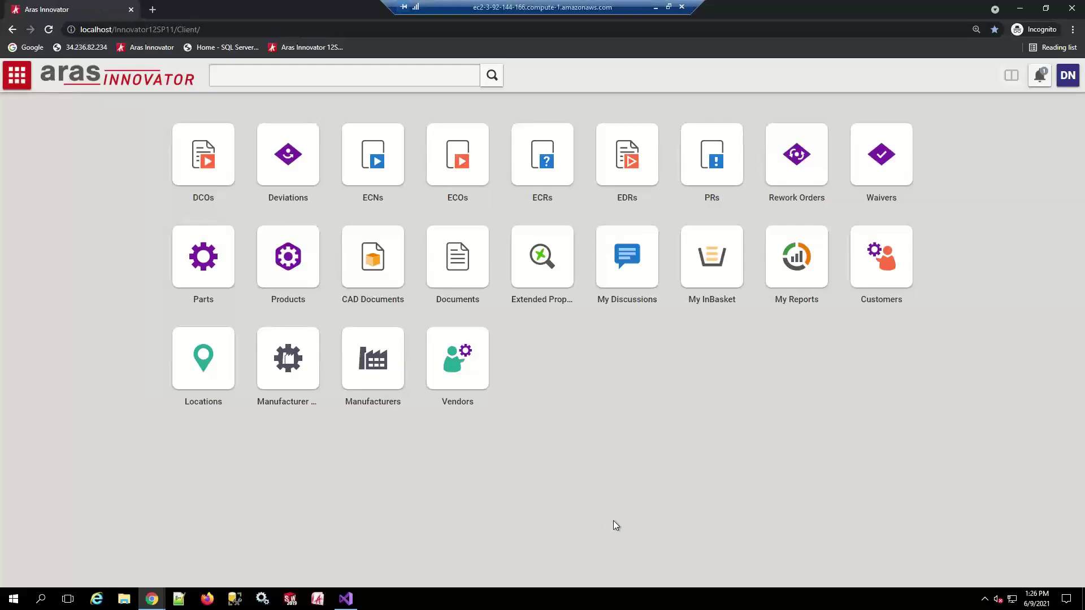
Open ECO-00001027 from its Draft Changes task and view its sign-offs
{"action": "left_click", "coordinate": [738, 263]}
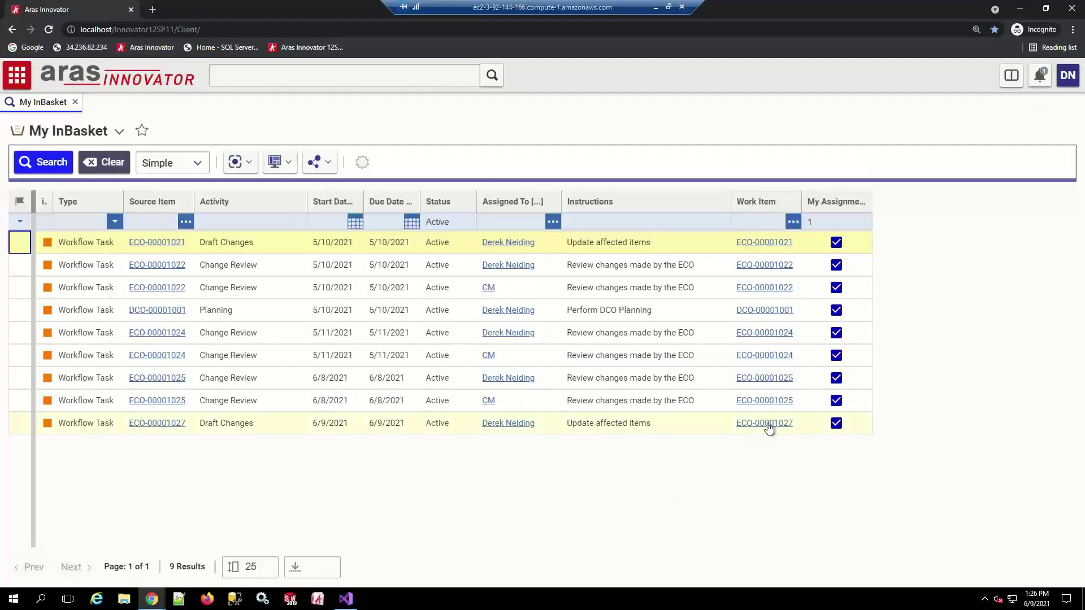
{"action": "left_click", "coordinate": [762, 425]}
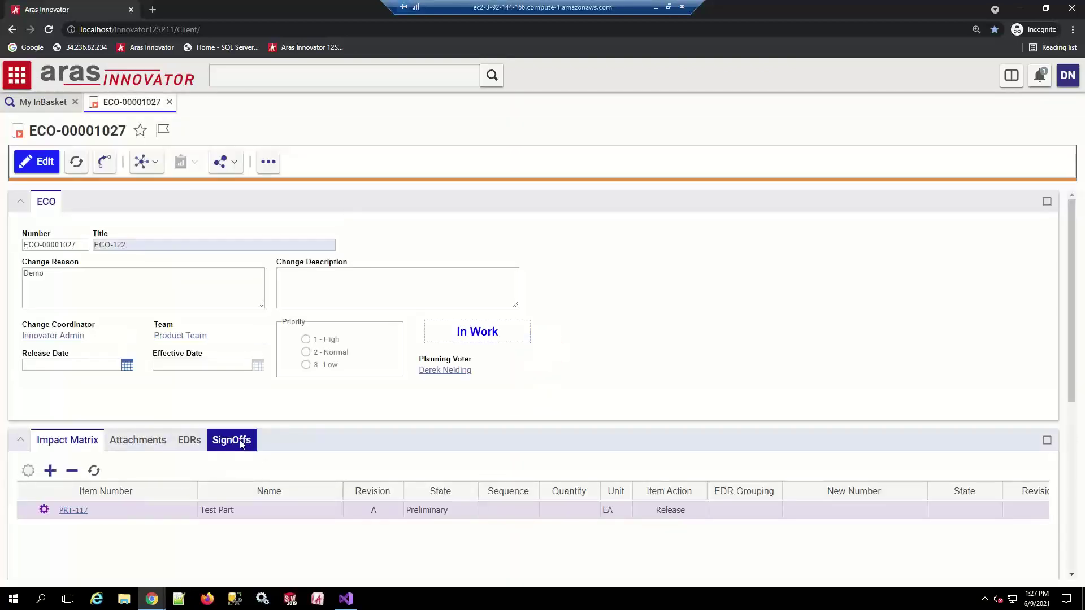
{"action": "left_click", "coordinate": [241, 441]}
{"action": "scroll", "coordinate": [387, 438], "scroll_direction": "down", "scroll_amount": 2}
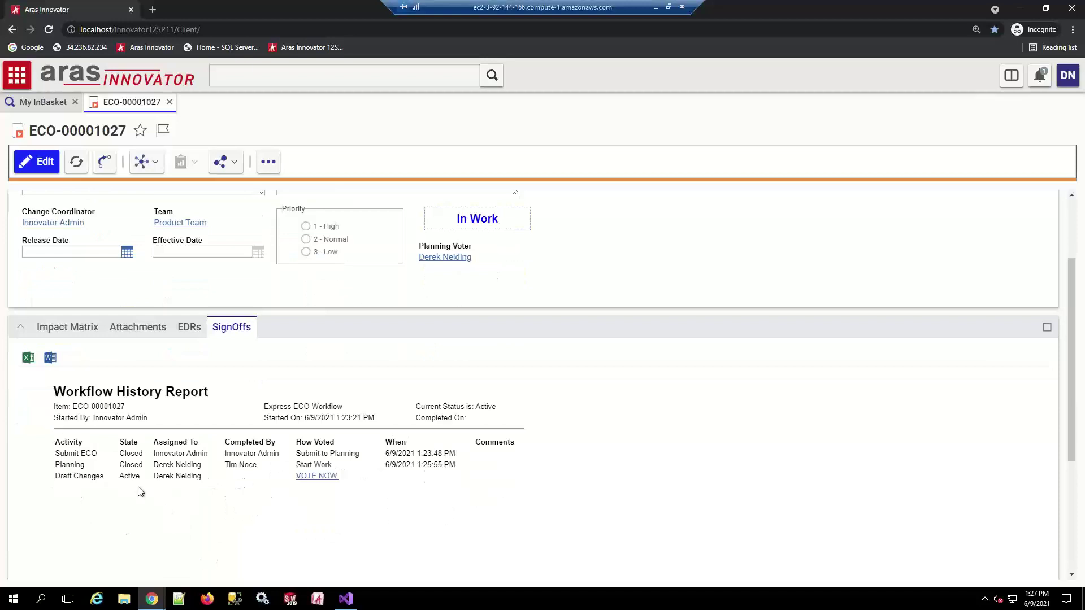
Set the Draft Changes vote to Submit to Review
{"action": "left_click", "coordinate": [316, 478]}
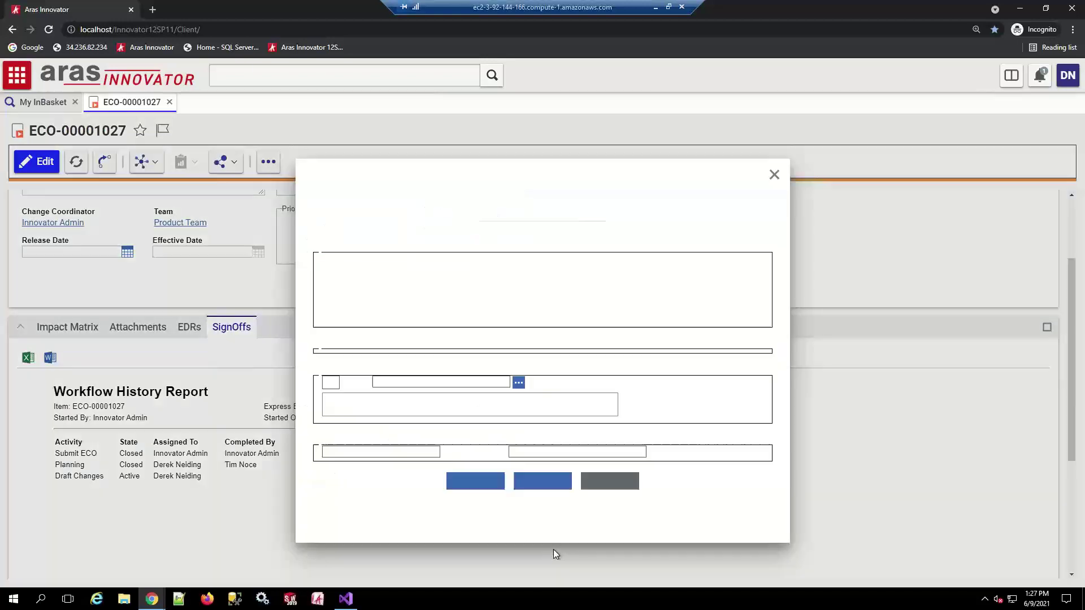
{"action": "left_click", "coordinate": [444, 413]}
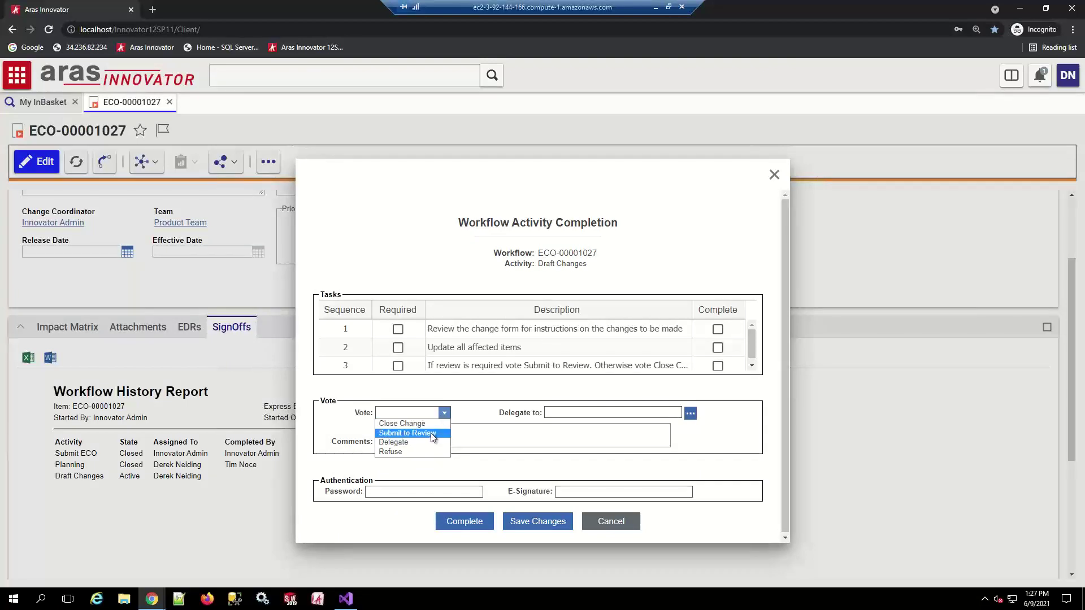
{"action": "left_click", "coordinate": [431, 432]}
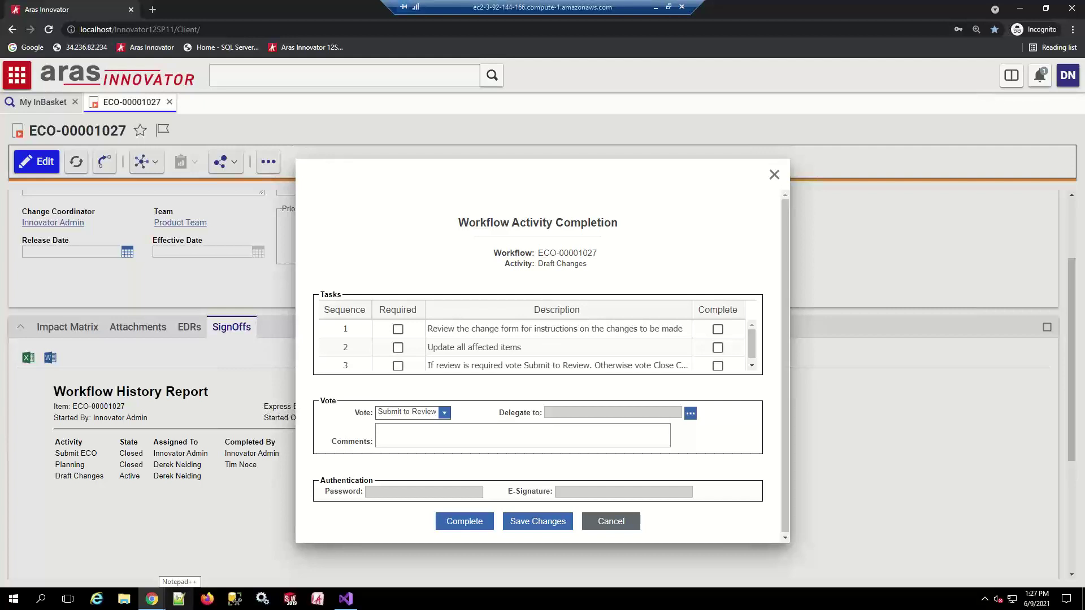
{"action": "left_click", "coordinate": [445, 413]}
{"action": "left_click", "coordinate": [465, 427]}
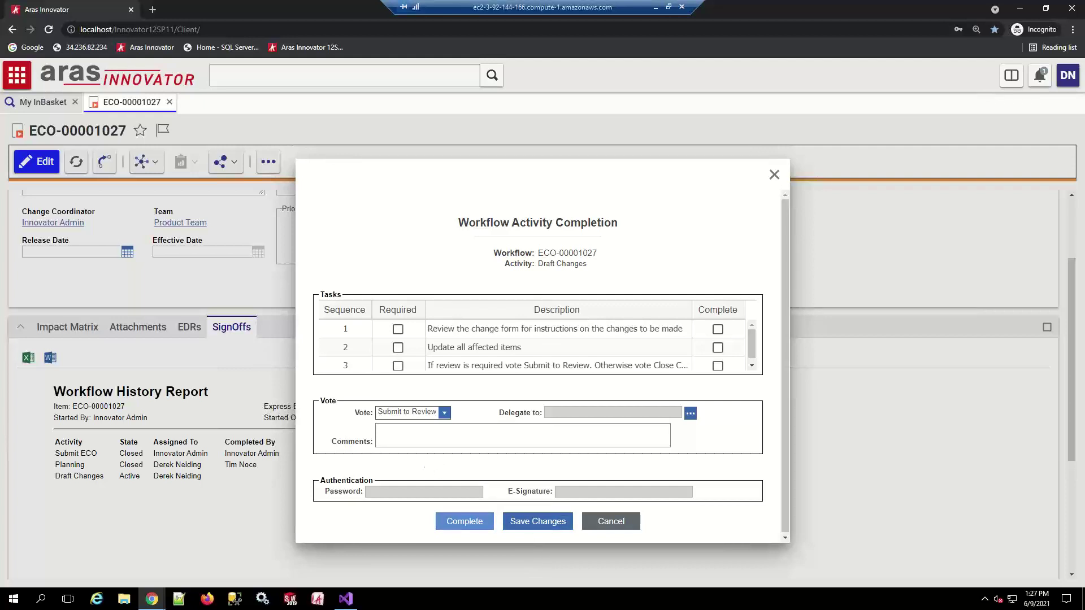
Attempt to complete Draft Changes and dismiss the missing Effective Date error
{"action": "left_click", "coordinate": [464, 521]}
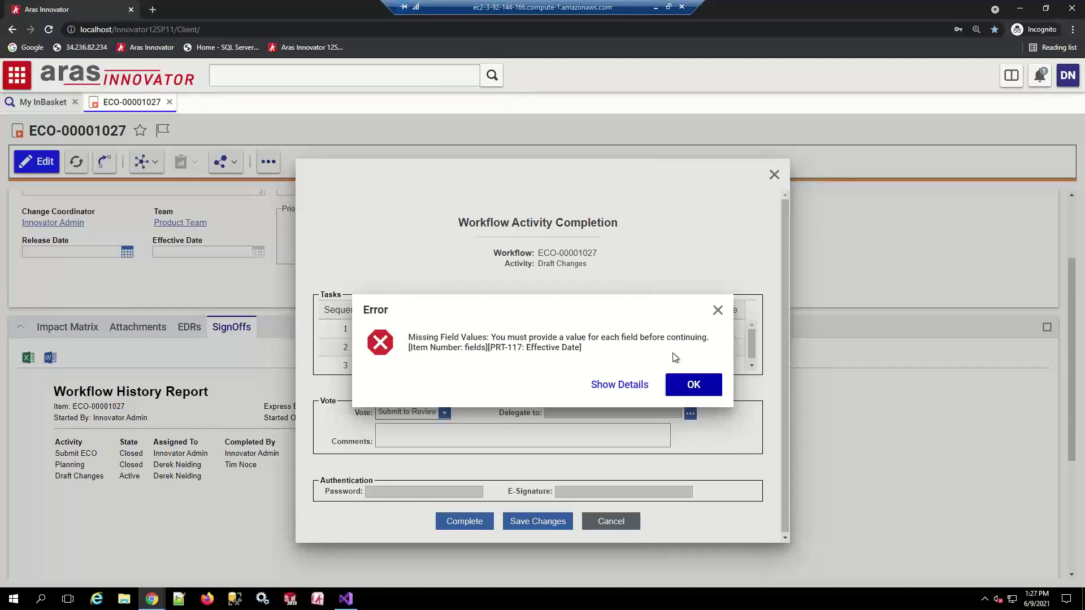
{"action": "left_click", "coordinate": [694, 388]}
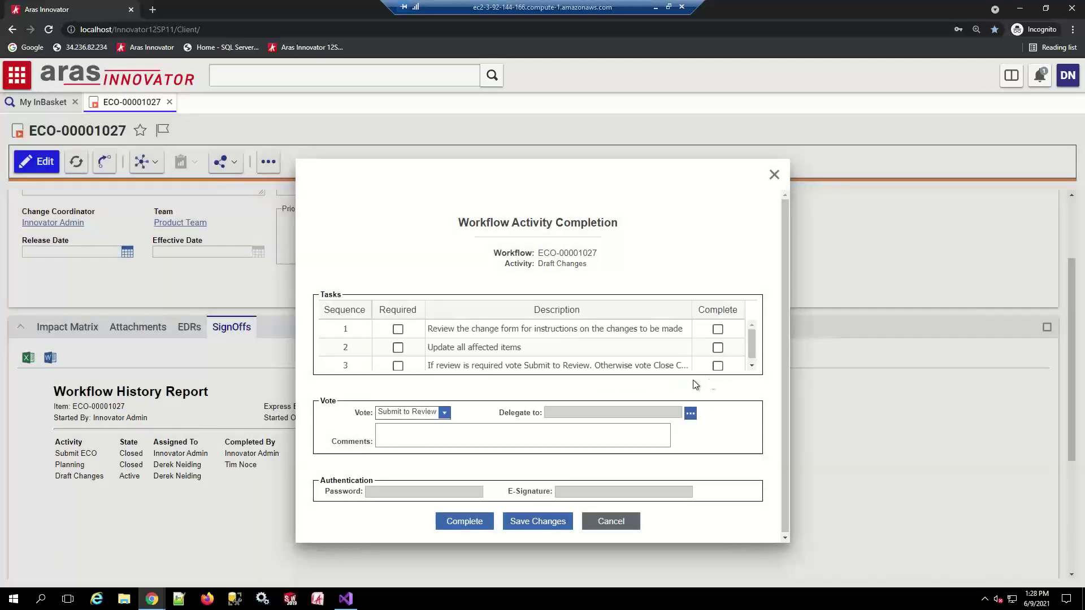
{"action": "left_click", "coordinate": [151, 599]}
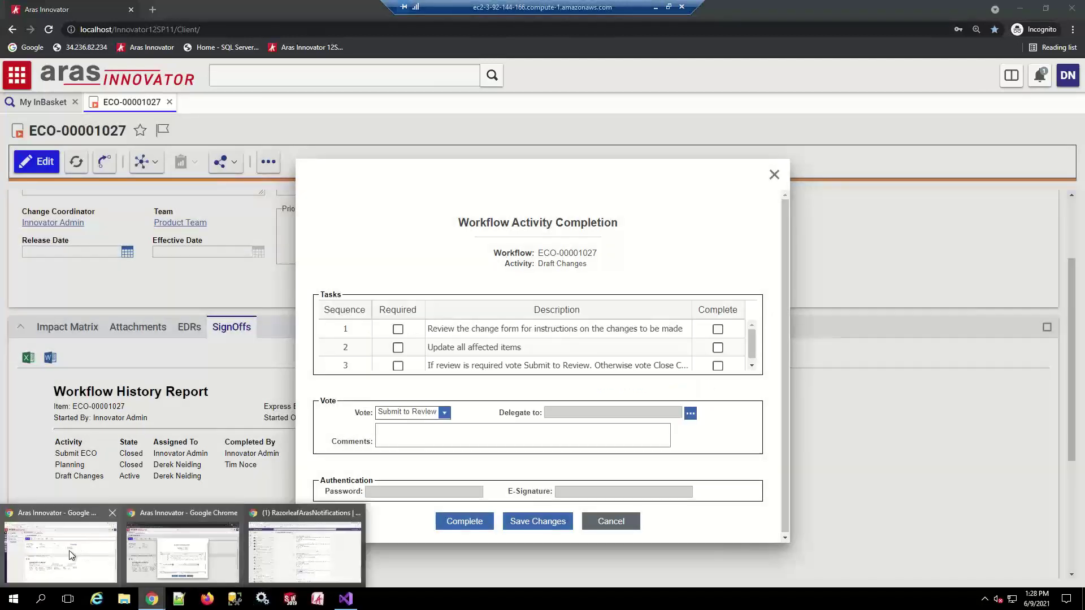
In the admin window, open the Part/Component Required ItemType Properties item
{"action": "left_click", "coordinate": [71, 555]}
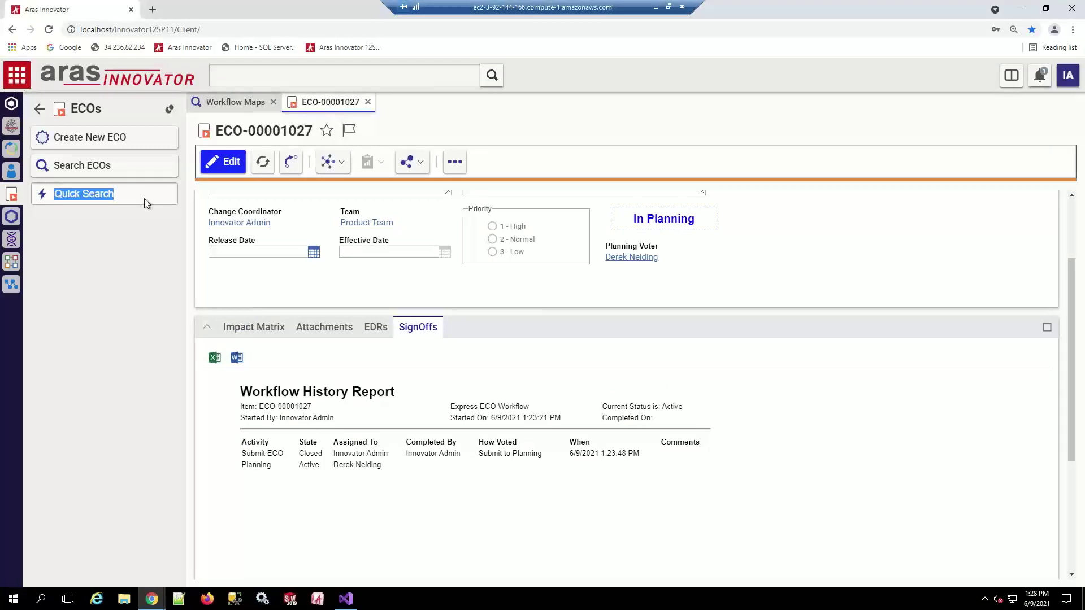
{"action": "left_click", "coordinate": [40, 110]}
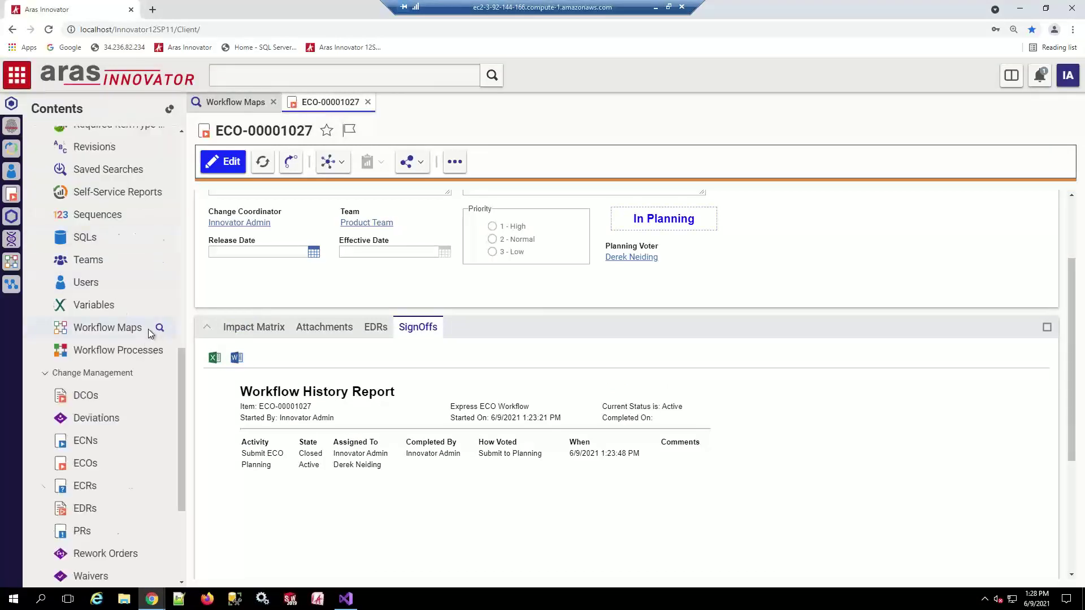
{"action": "scroll", "coordinate": [150, 333], "scroll_direction": "up", "scroll_amount": 4}
{"action": "left_click", "coordinate": [114, 346]}
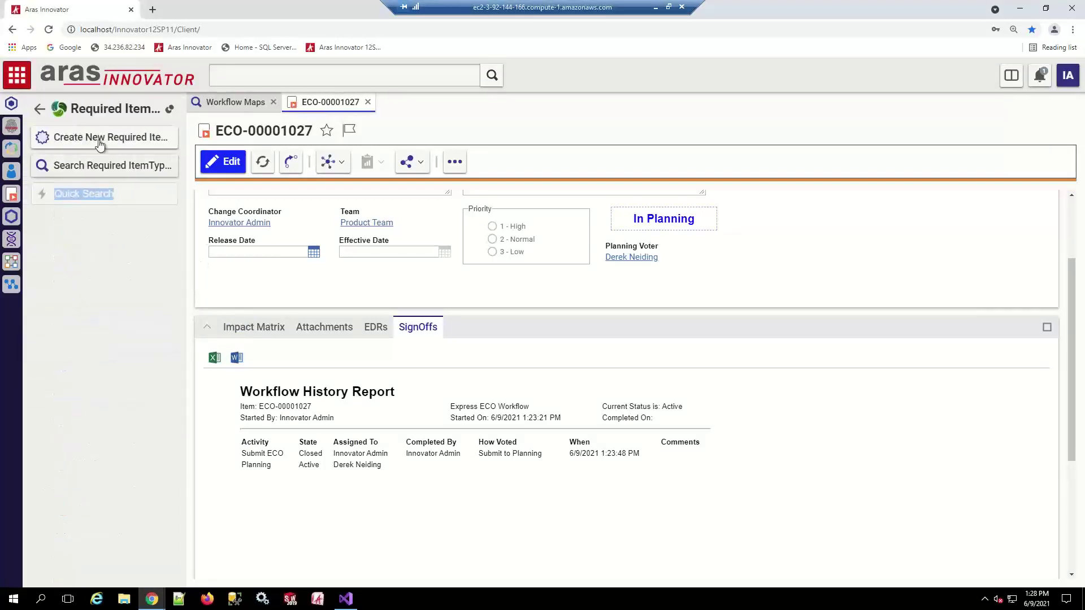
{"action": "left_click", "coordinate": [102, 166]}
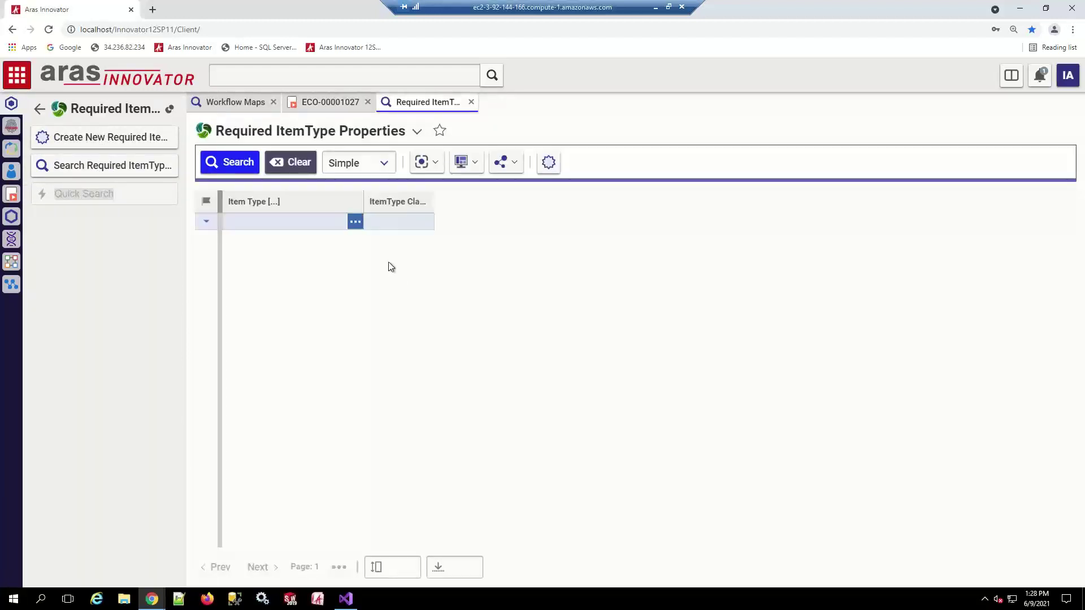
{"action": "left_click", "coordinate": [232, 163]}
{"action": "double_click", "coordinate": [300, 247]}
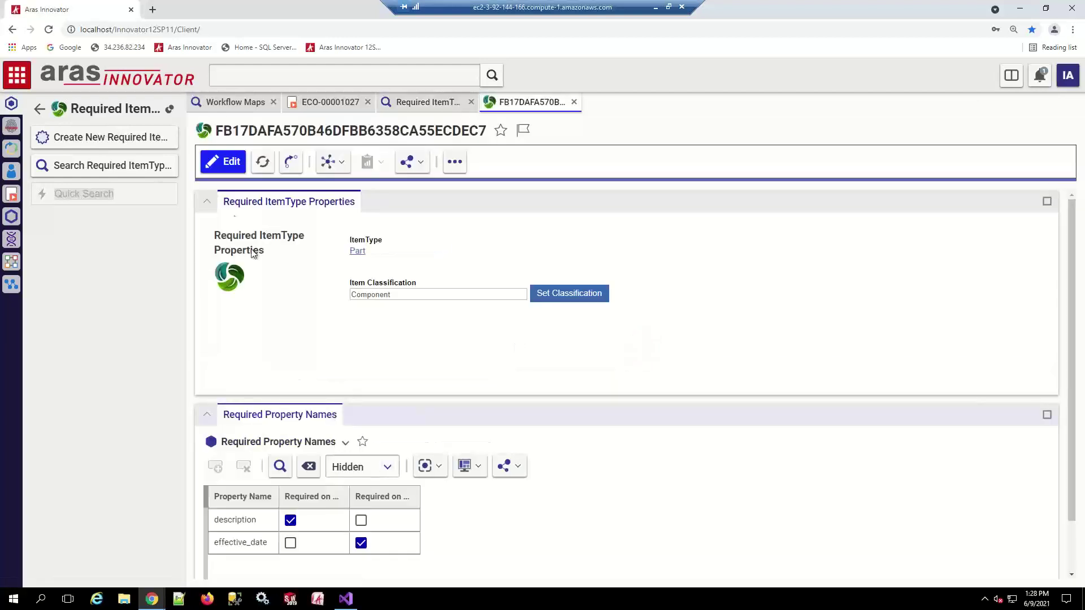
Make effective_date no longer required, save, and complete Draft Changes again
{"action": "left_click", "coordinate": [229, 163]}
{"action": "left_click", "coordinate": [376, 544]}
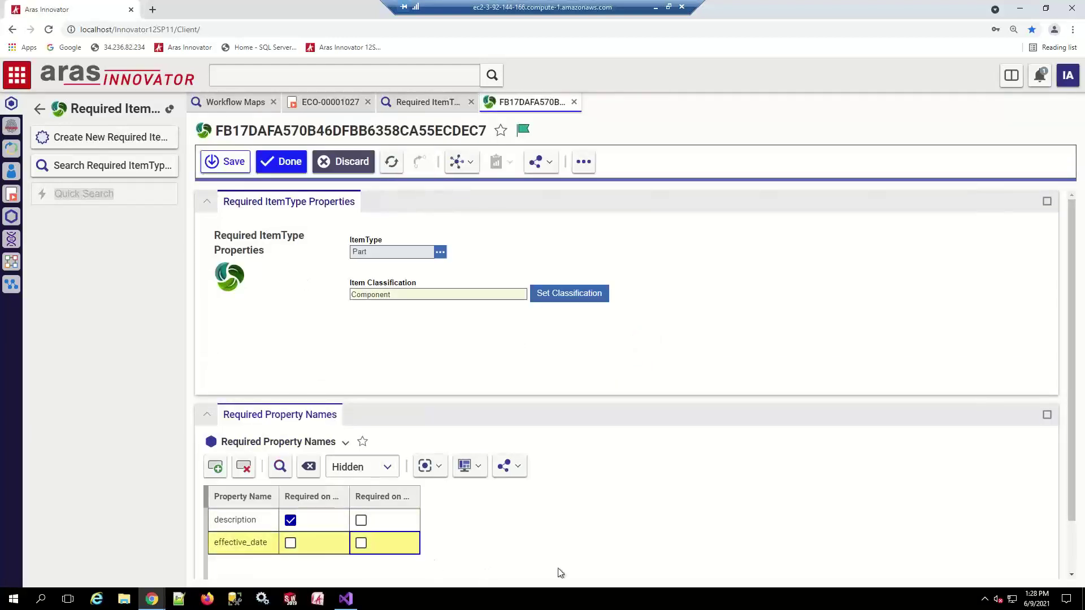
{"action": "left_click", "coordinate": [226, 162]}
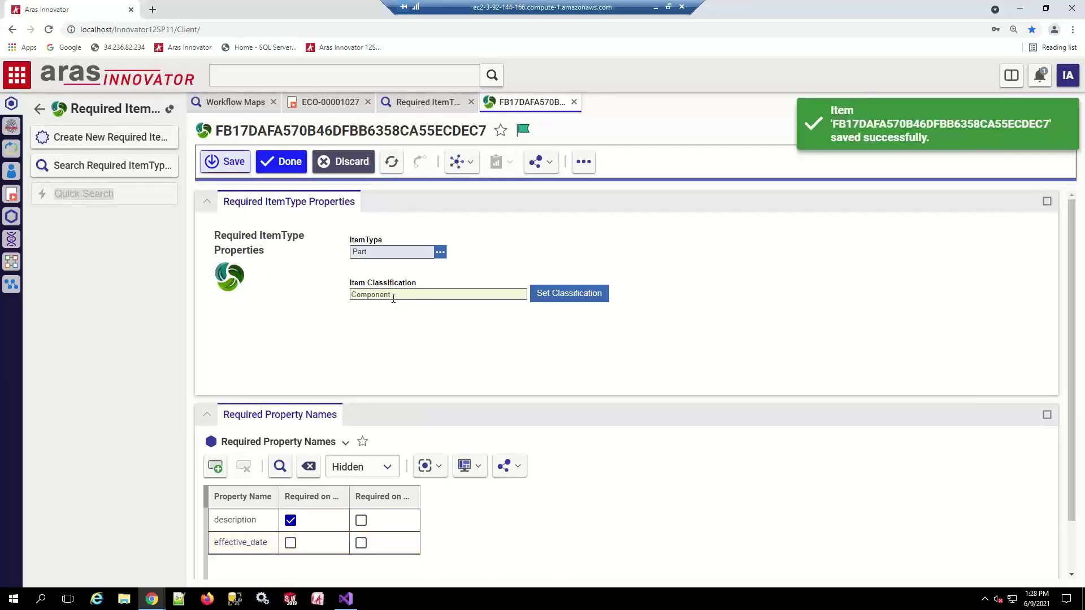
{"action": "left_click", "coordinate": [281, 162]}
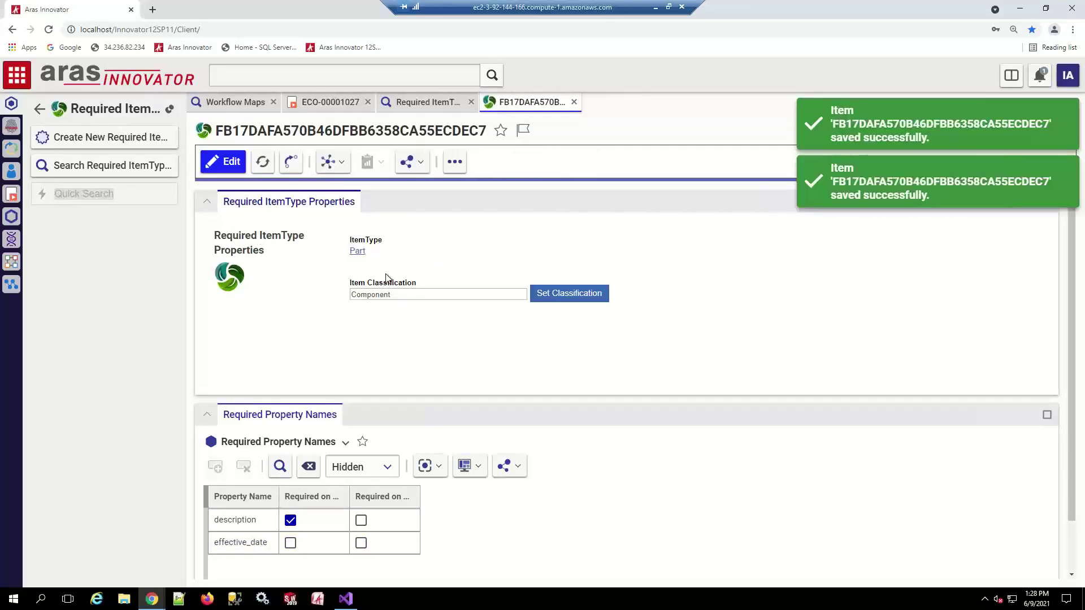
{"action": "key", "text": "alt+Tab"}
{"action": "left_click", "coordinate": [470, 521]}
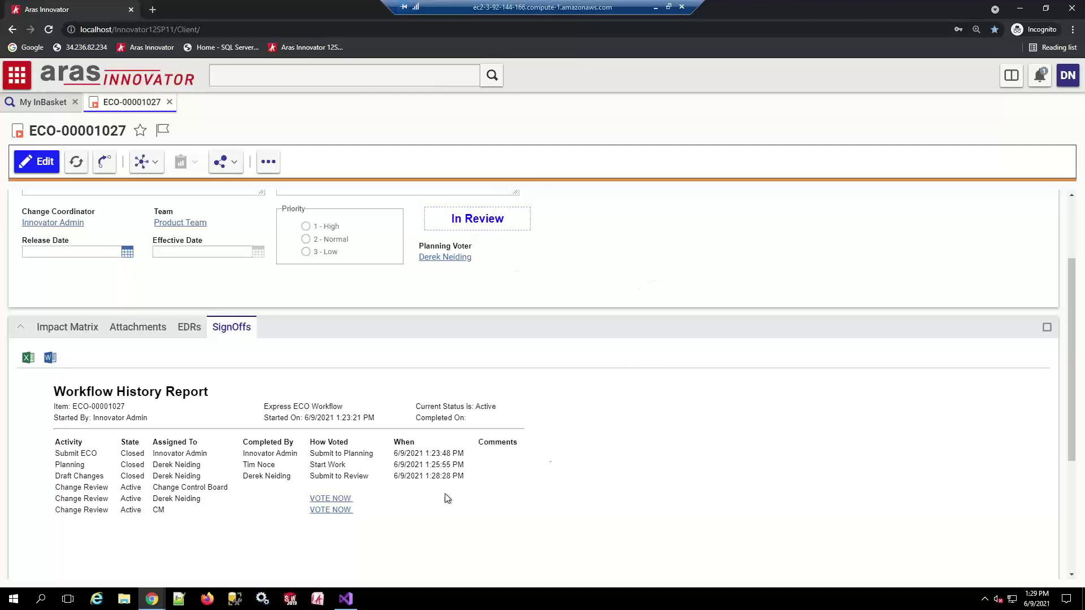
Wait for the Draft Changes completion to finish and review the updated Workflow History Report
{"action": "mouse_move", "coordinate": [152, 599]}
In the administrator's Innovator window, search Methods for names matching *hello*
{"action": "left_click", "coordinate": [93, 553]}
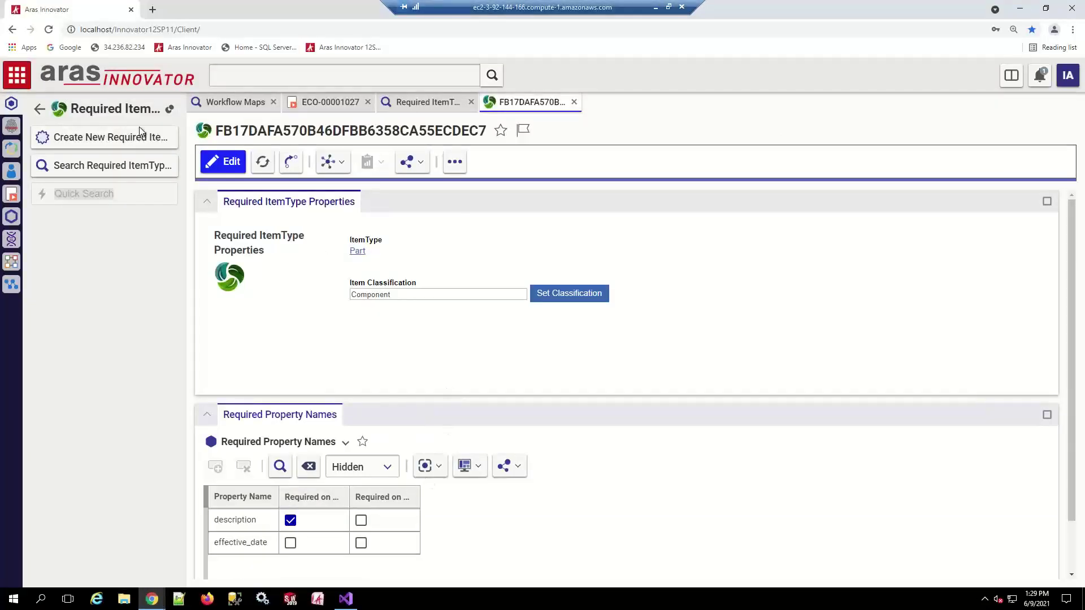
{"action": "left_click", "coordinate": [38, 110]}
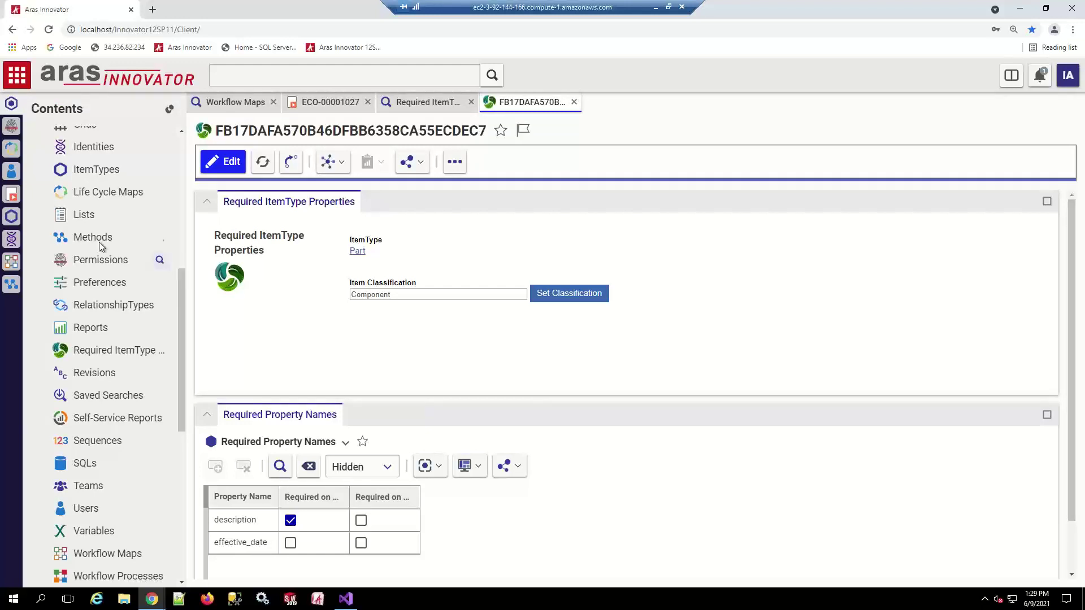
{"action": "left_click", "coordinate": [93, 237]}
{"action": "left_click", "coordinate": [118, 137]}
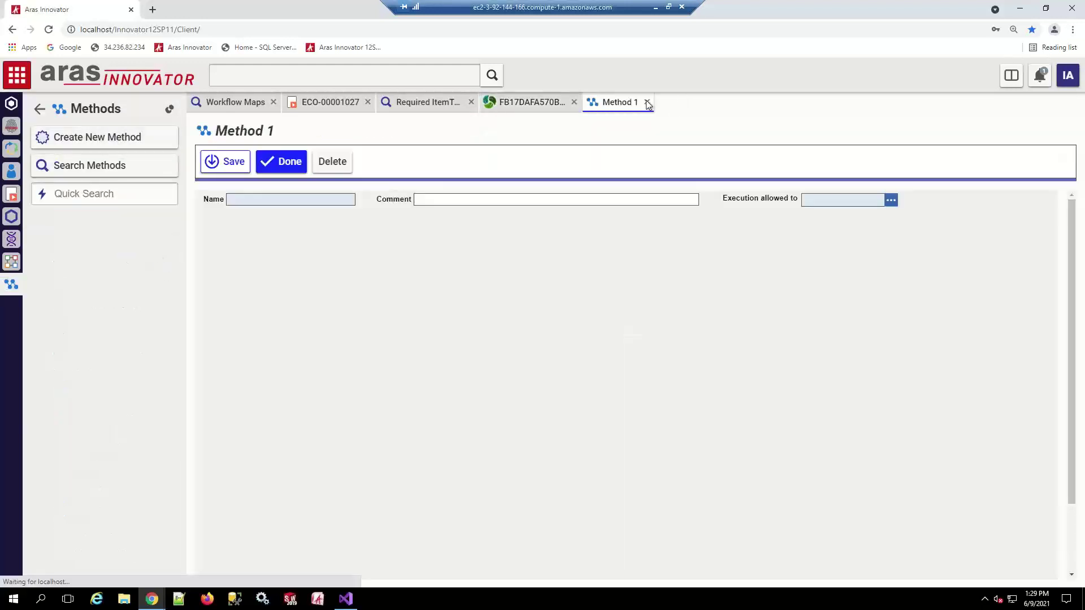
{"action": "left_click", "coordinate": [647, 102]}
{"action": "left_click", "coordinate": [84, 167]}
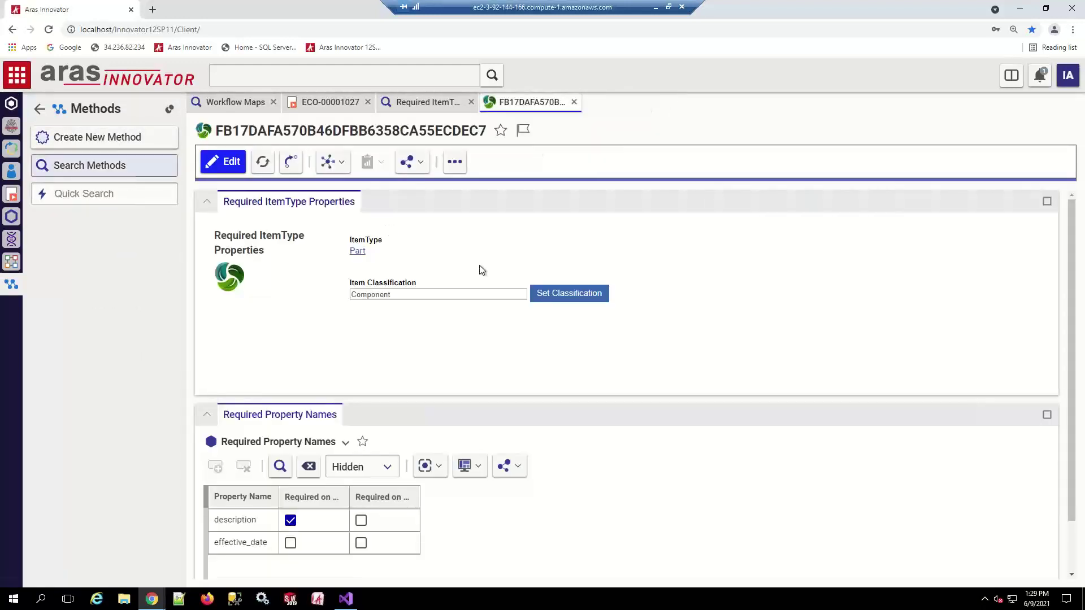
{"action": "left_click", "coordinate": [307, 222]}
{"action": "type", "text": "*hool"}
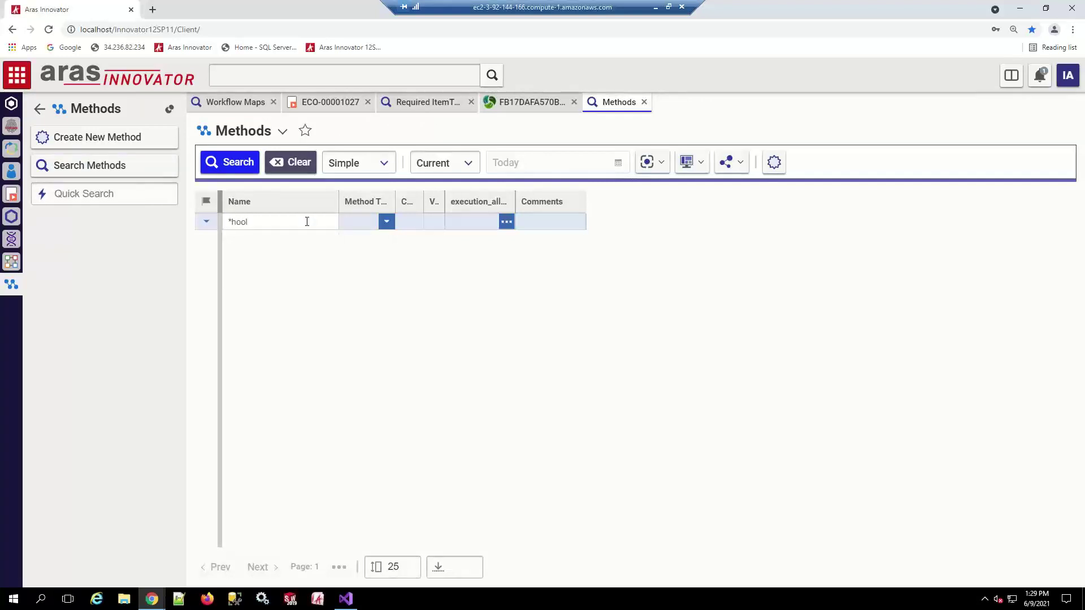
{"action": "key", "text": "BackSpace"}
{"action": "key", "text": "BackSpace"}
{"action": "key", "text": "BackSpace"}
{"action": "key", "text": "BackSpace"}
{"action": "type", "text": "hello*"}
{"action": "key", "text": "Return"}
Open rl_helloWorldServer, bring its debugger launch line 21 into view, then go to Visual Studio
{"action": "left_click", "coordinate": [274, 267]}
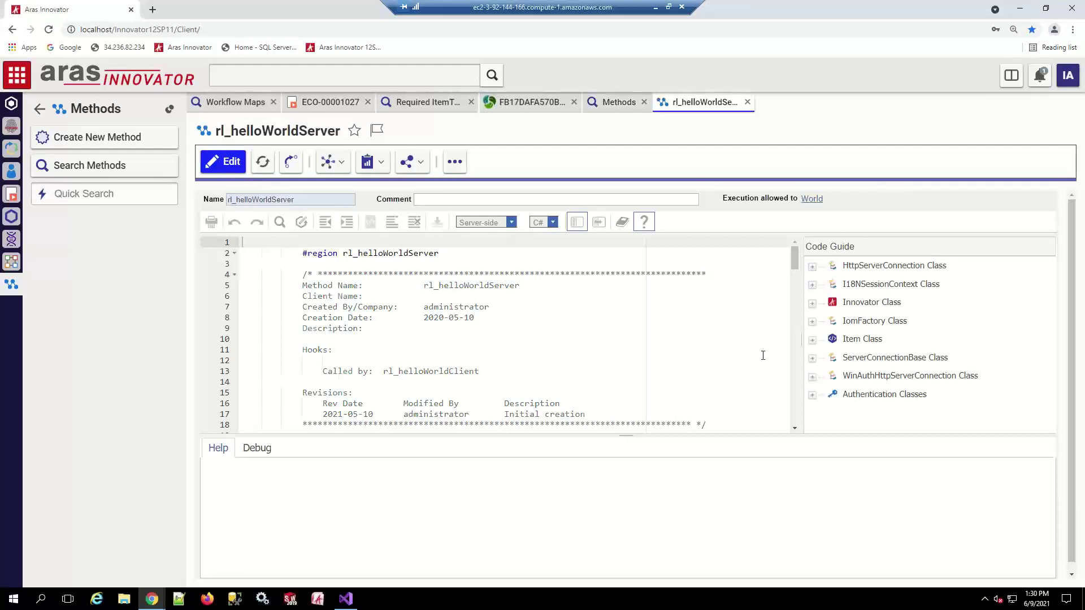
{"action": "scroll", "coordinate": [783, 276], "scroll_direction": "down", "scroll_amount": 3}
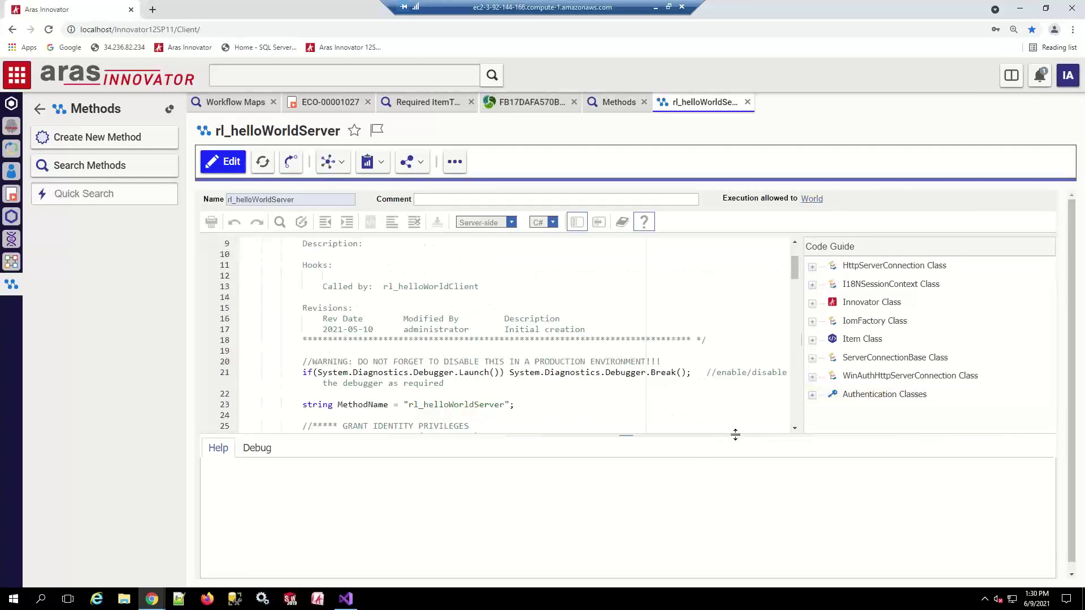
{"action": "left_click_drag", "start_coordinate": [626, 435], "coordinate": [626, 488]}
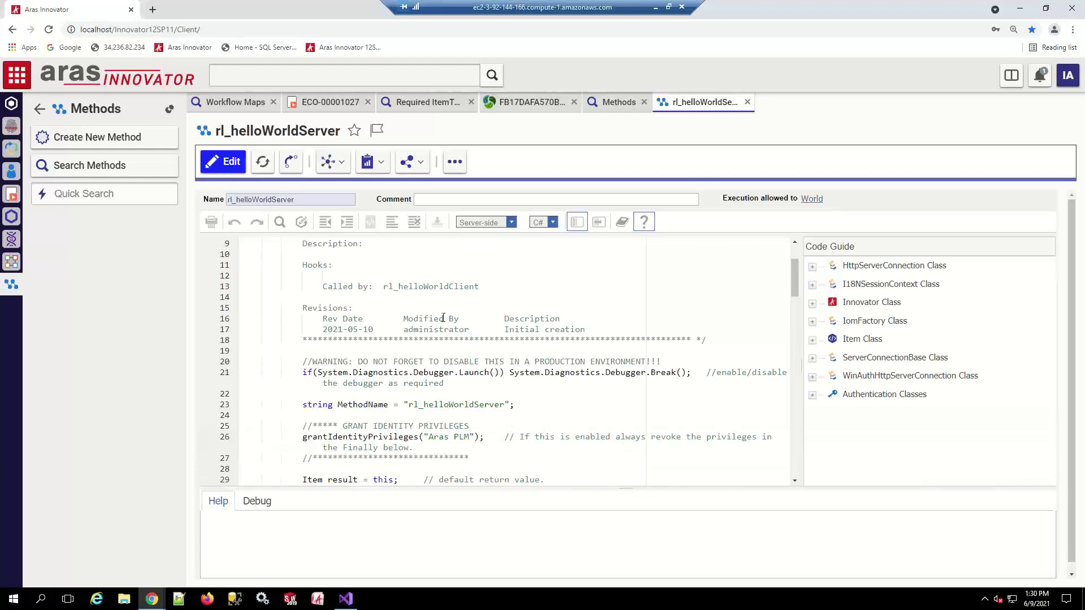
{"action": "scroll", "coordinate": [402, 309], "scroll_direction": "up", "scroll_amount": 1}
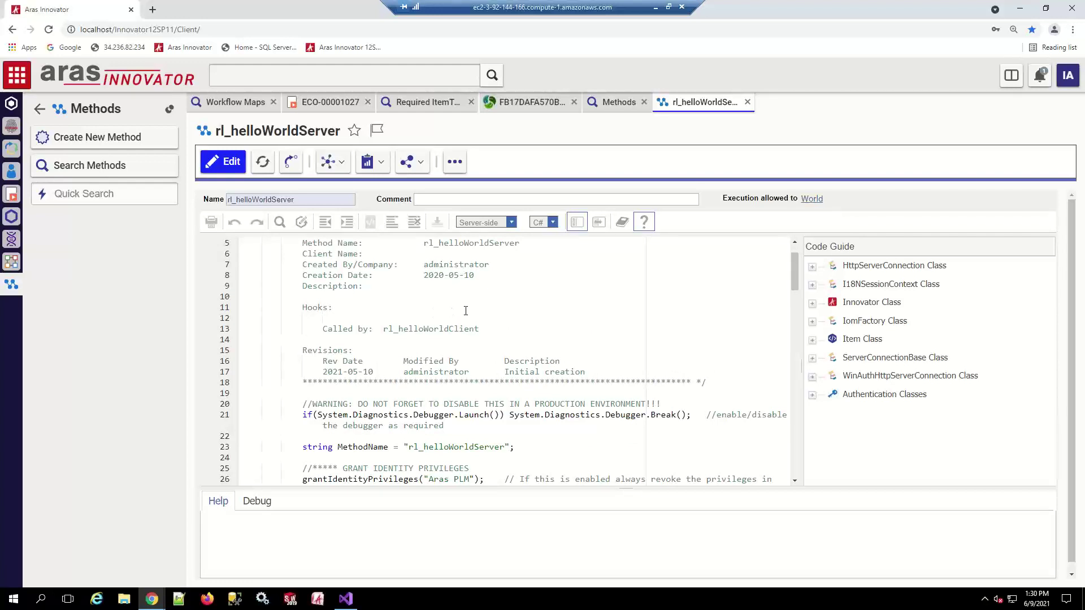
{"action": "left_click", "coordinate": [455, 305]}
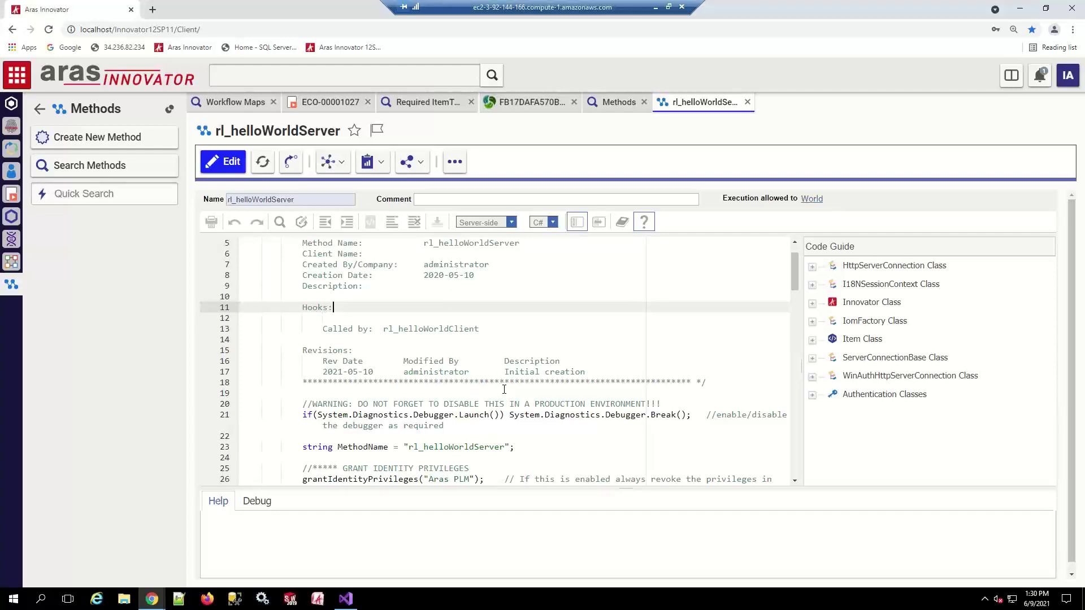
{"action": "scroll", "coordinate": [503, 389], "scroll_direction": "down", "scroll_amount": 3}
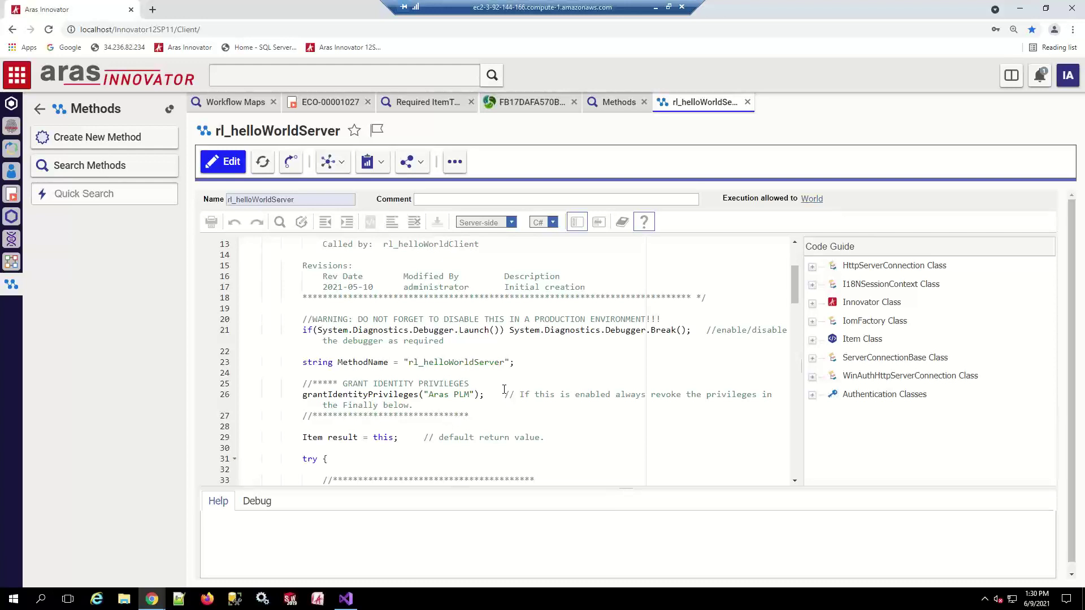
{"action": "left_click", "coordinate": [346, 599]}
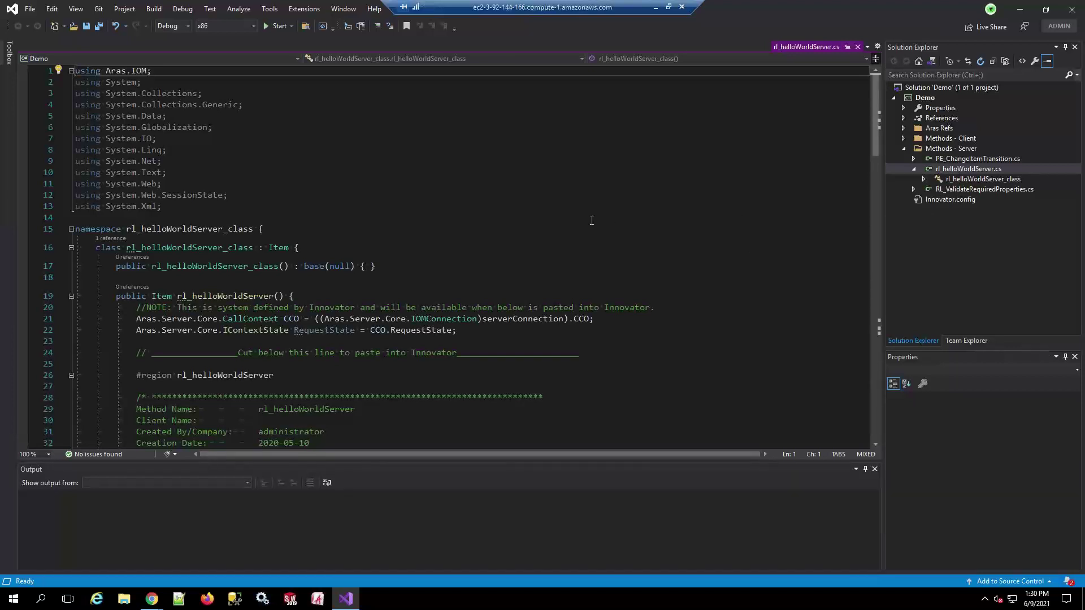
Glance at the Innovator method editor, then return to Visual Studio and open Solution 'Demo' context menu
{"action": "left_click", "coordinate": [159, 603]}
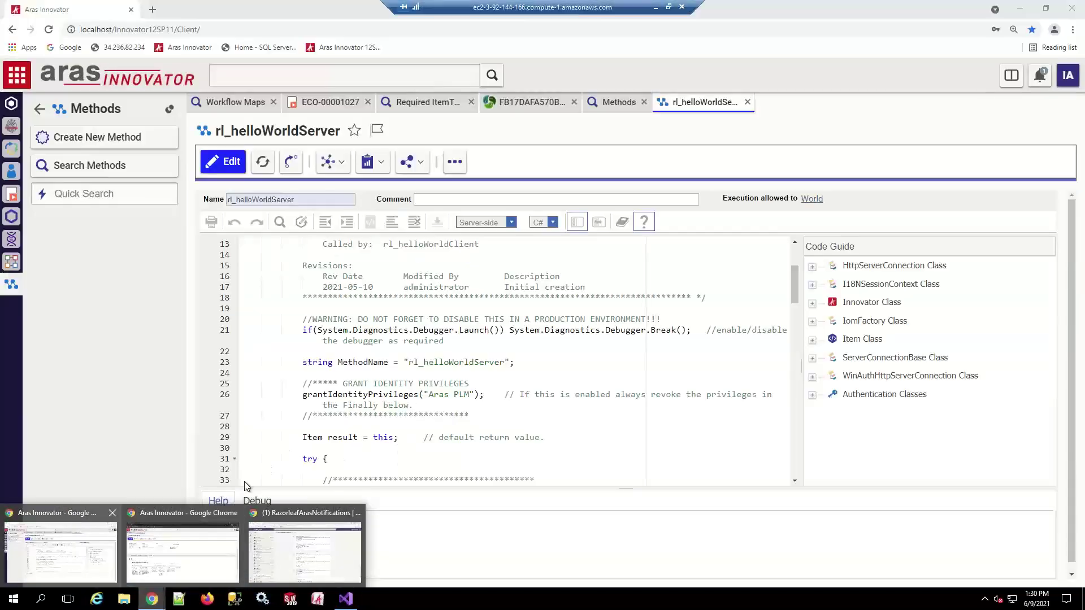
{"action": "left_click", "coordinate": [60, 551]}
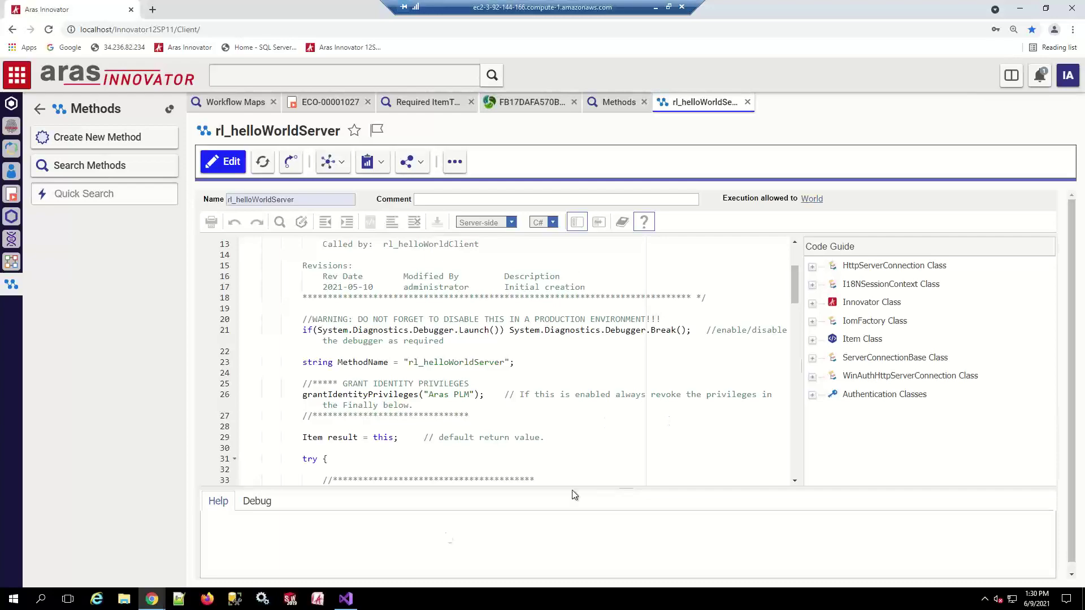
{"action": "left_click", "coordinate": [345, 599]}
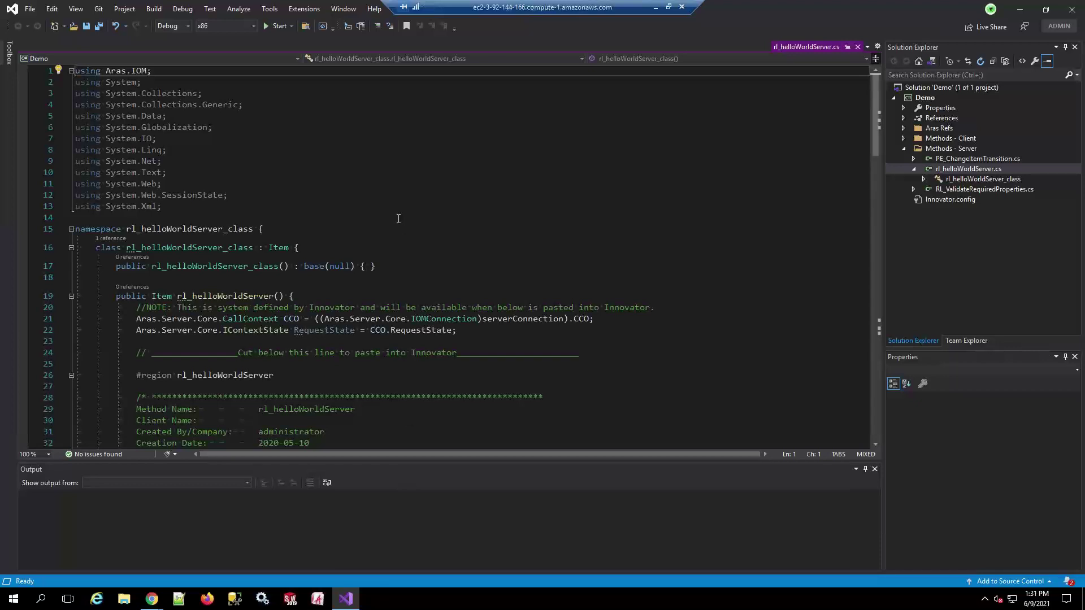
{"action": "right_click", "coordinate": [951, 87]}
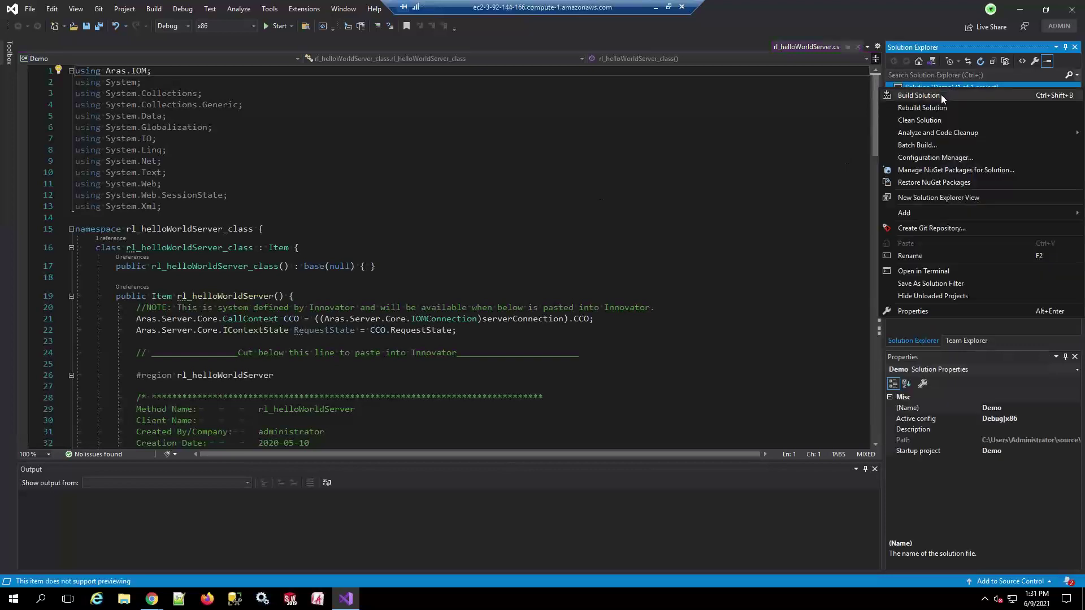
Search templates for 'aras', choose Aras Innovator 11sp9, and create the project DemoTemp
{"action": "mouse_move", "coordinate": [905, 216]}
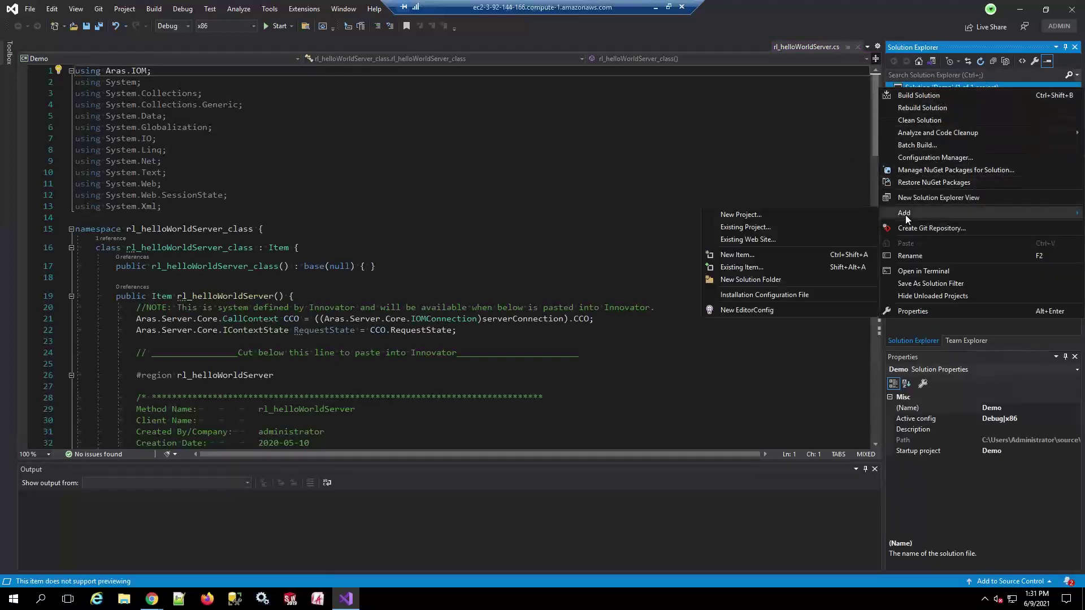
{"action": "left_click", "coordinate": [756, 215]}
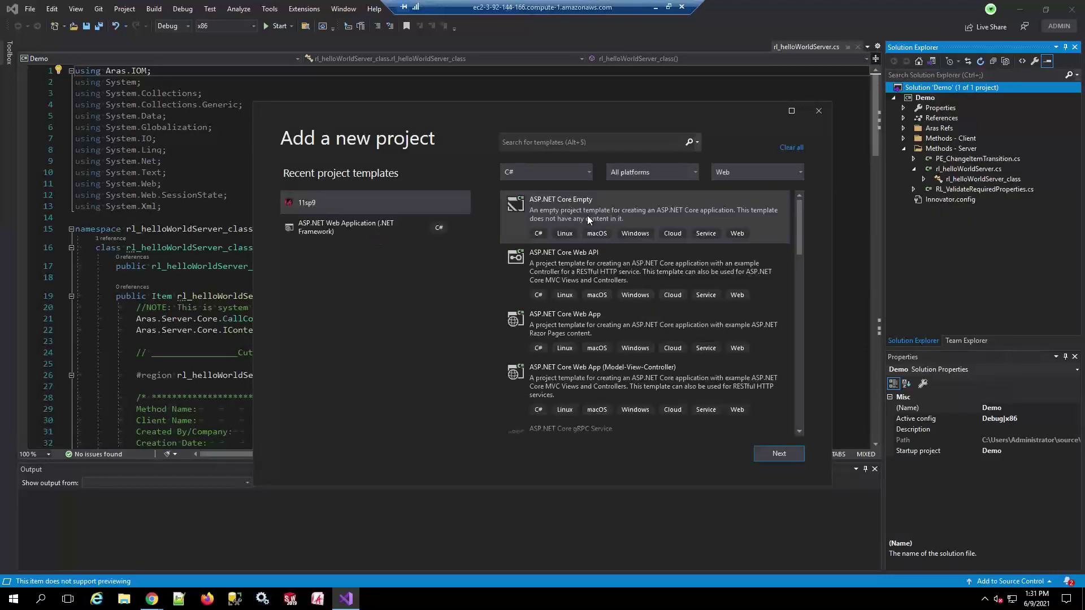
{"action": "left_click", "coordinate": [356, 205]}
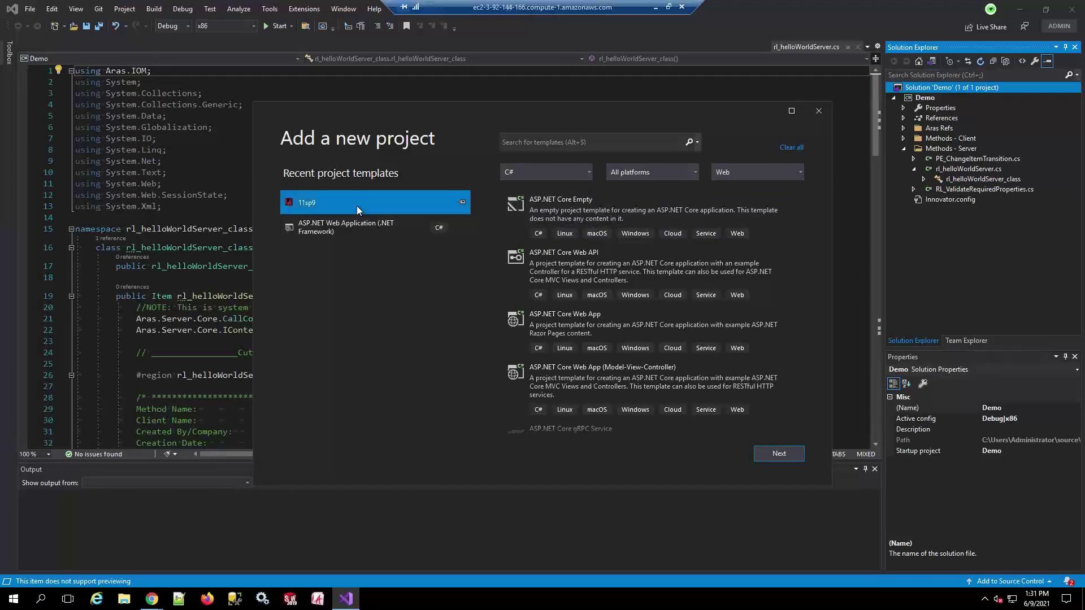
{"action": "left_click", "coordinate": [566, 145]}
{"action": "type", "text": "aras"}
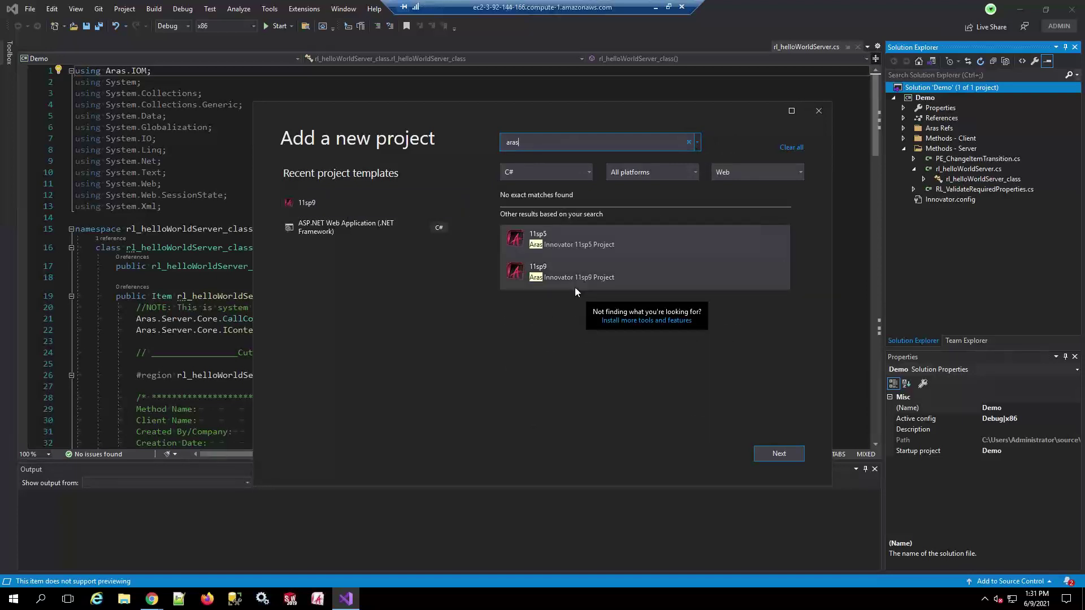
{"action": "left_click", "coordinate": [619, 287]}
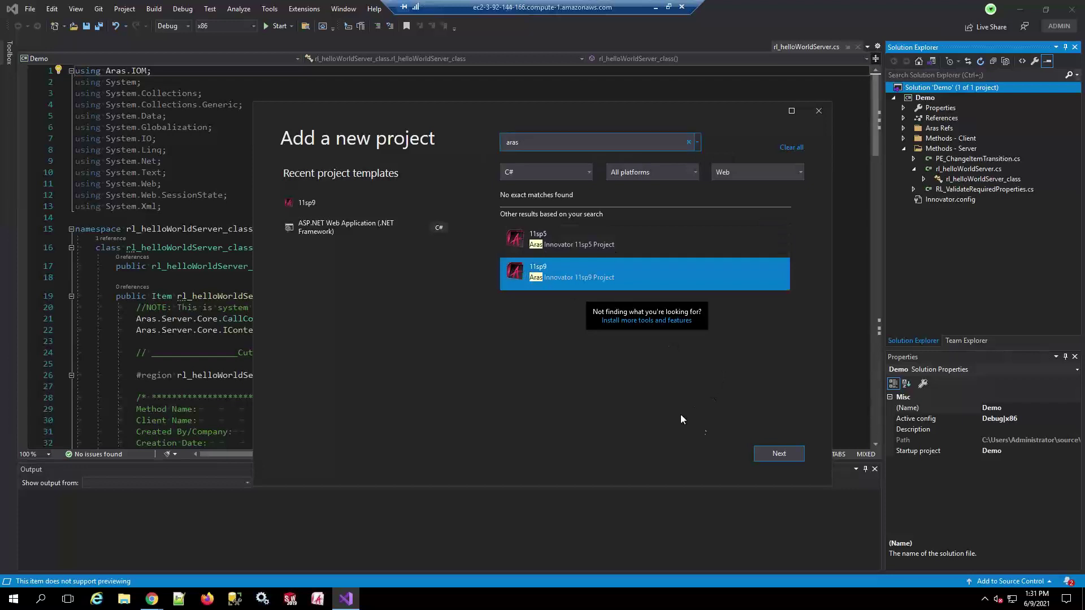
{"action": "left_click", "coordinate": [776, 453]}
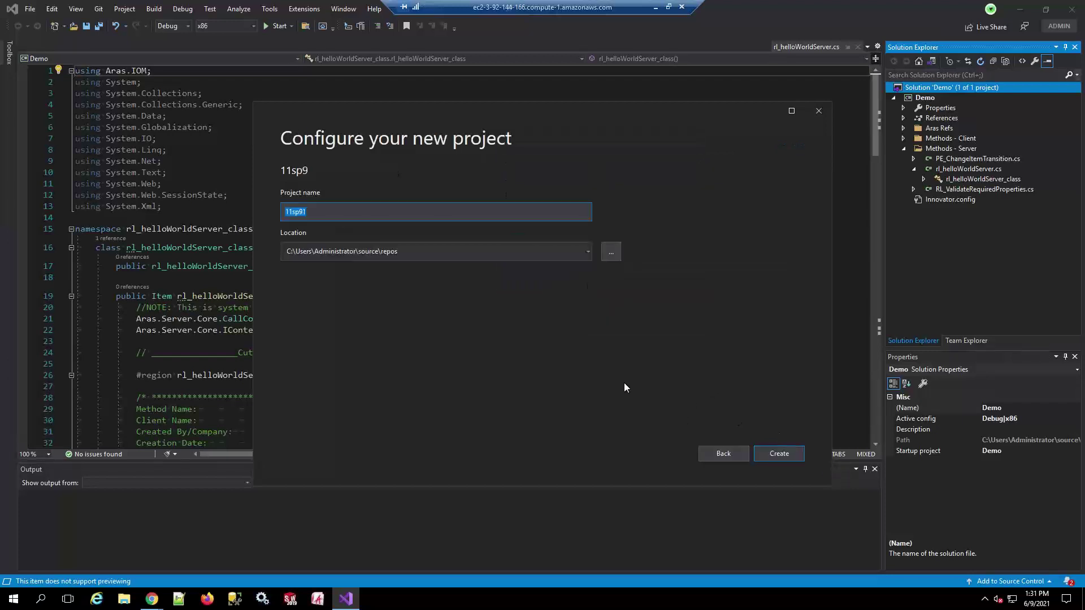
{"action": "type", "text": "DemoTemp"}
{"action": "key", "text": "Return"}
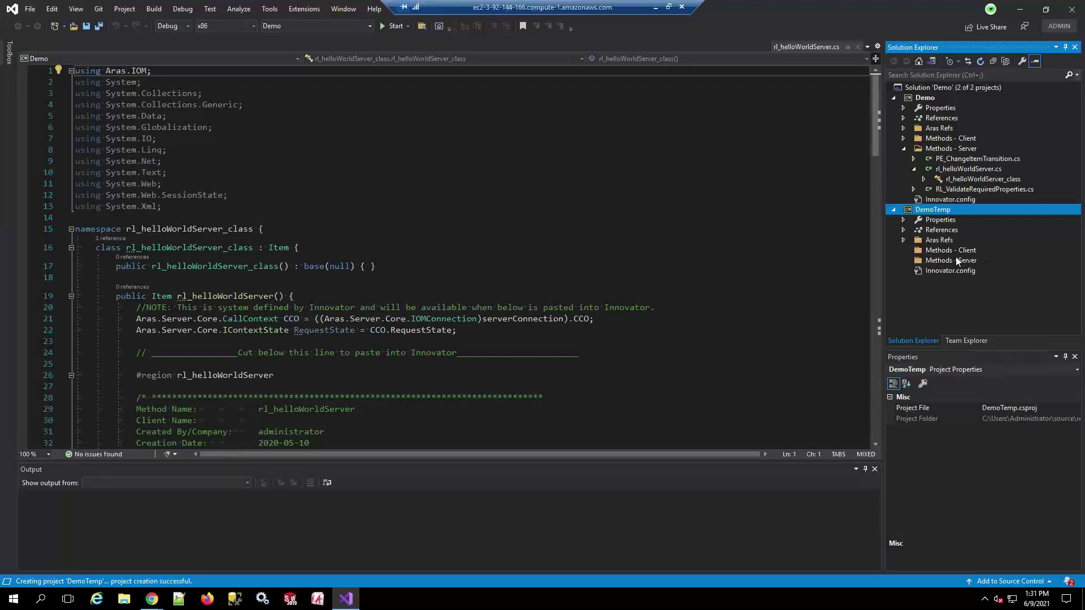
Open DemoTemp's Innovator.config and highlight its server, database and login settings on lines 12–18
{"action": "left_click", "coordinate": [902, 238]}
{"action": "scroll", "coordinate": [954, 188], "scroll_direction": "down", "scroll_amount": 2}
{"action": "scroll", "coordinate": [971, 245], "scroll_direction": "up", "scroll_amount": 3}
{"action": "double_click", "coordinate": [940, 271]}
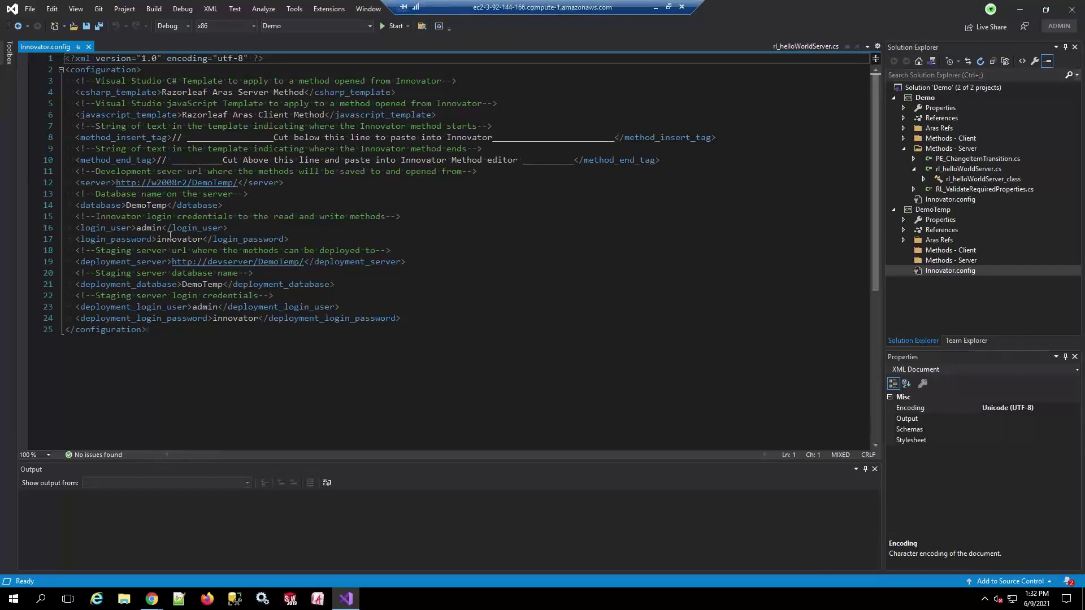
{"action": "left_click_drag", "start_coordinate": [77, 183], "coordinate": [402, 250]}
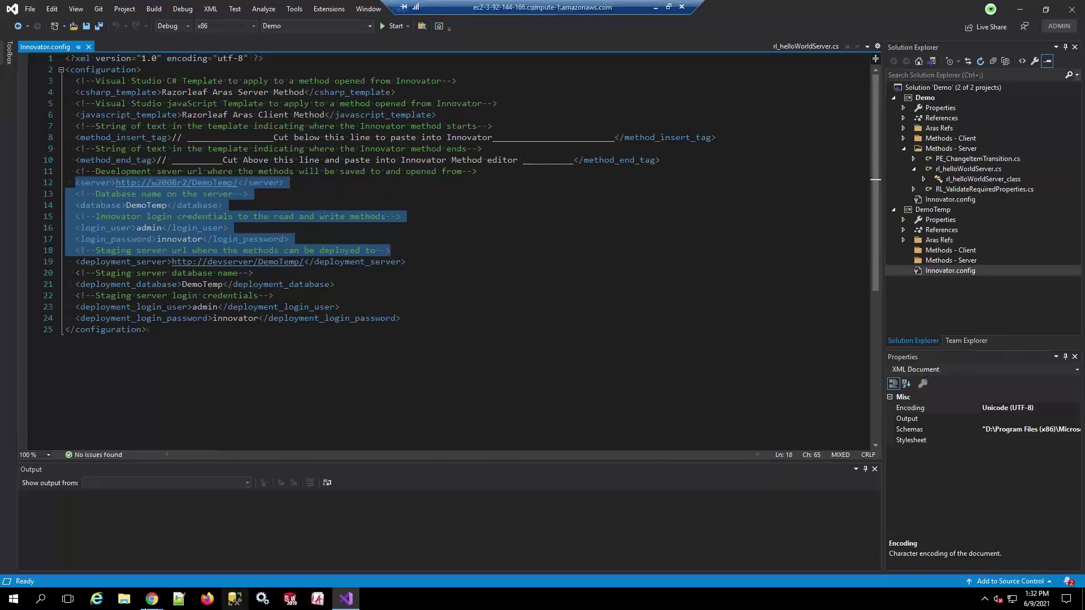
Open rl_helloWorldServer_class and go to the Debugger.Launch() statement on line 45
{"action": "left_click", "coordinate": [151, 600]}
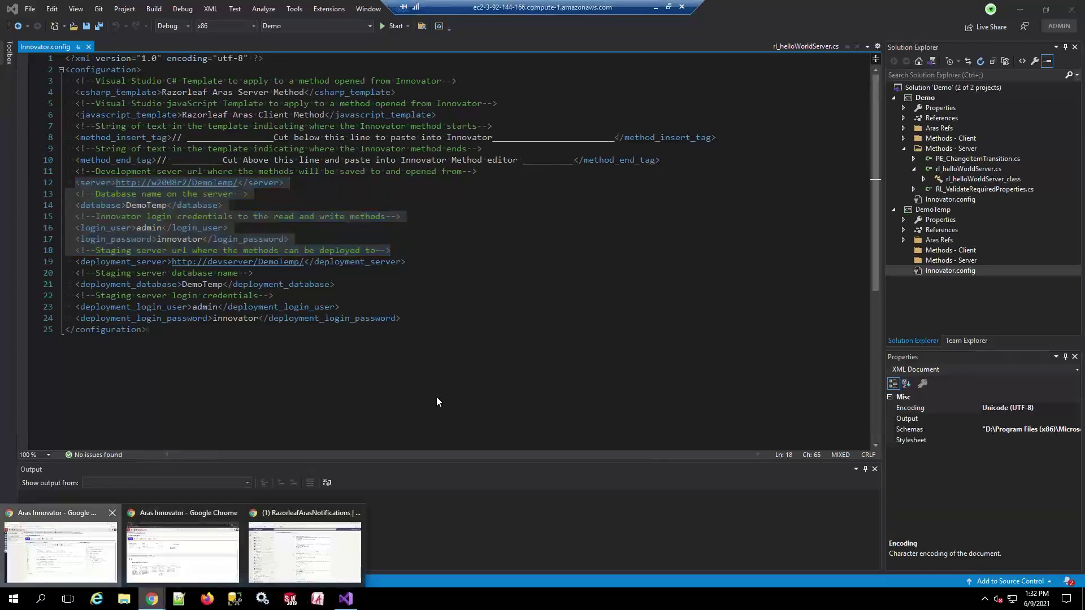
{"action": "left_click", "coordinate": [100, 565]}
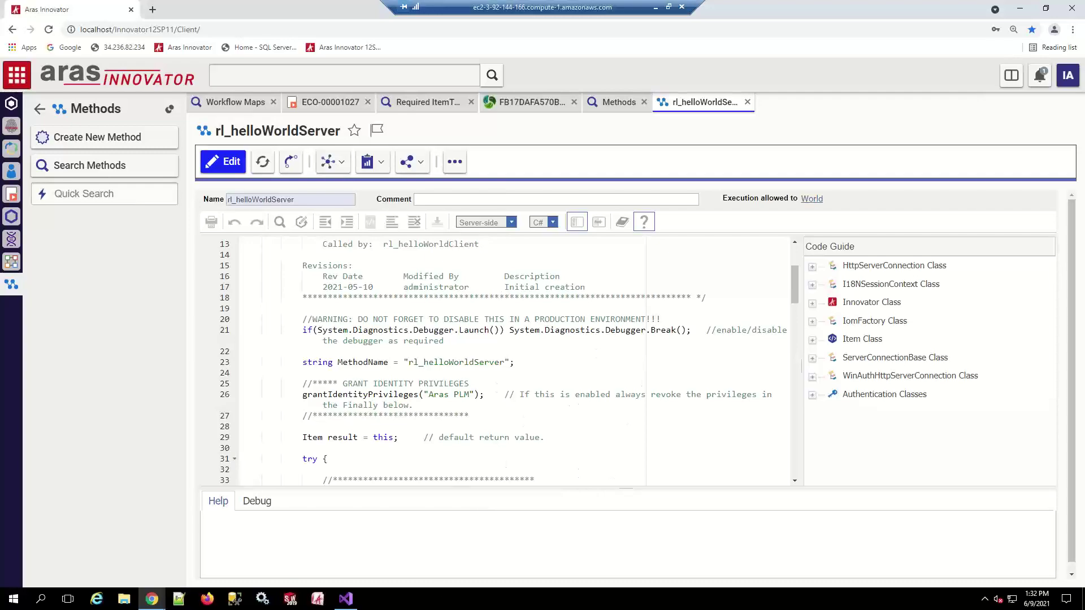
{"action": "left_click", "coordinate": [346, 599]}
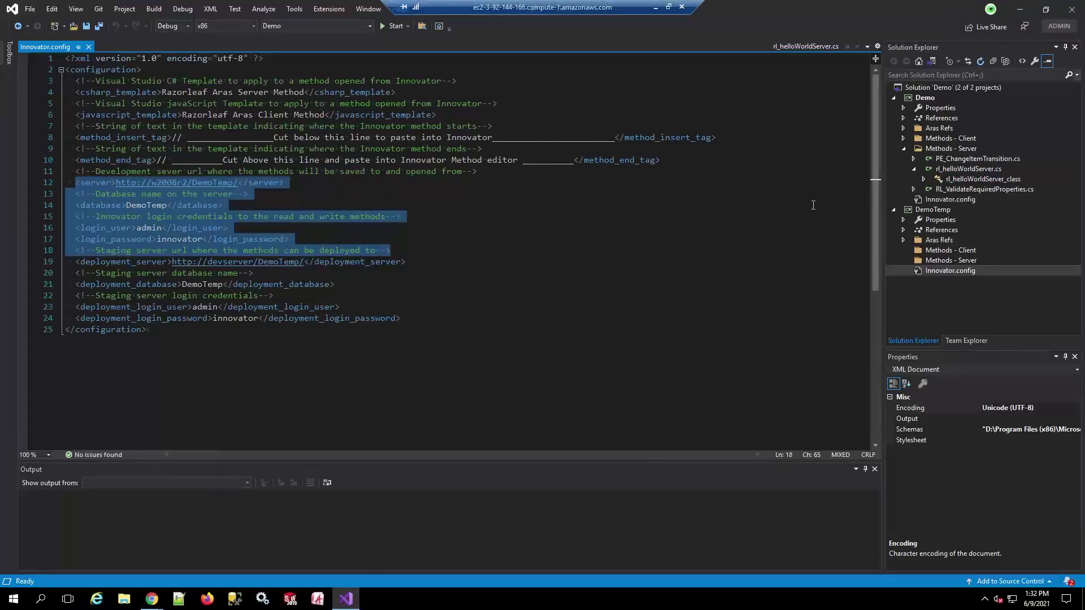
{"action": "double_click", "coordinate": [971, 179]}
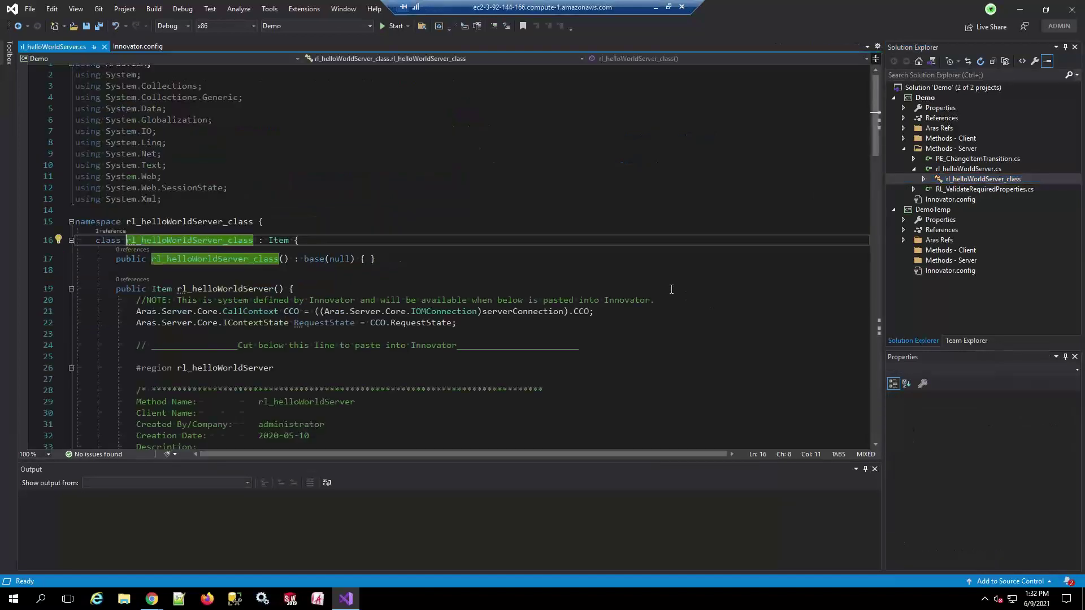
{"action": "scroll", "coordinate": [444, 283], "scroll_direction": "down", "scroll_amount": 2}
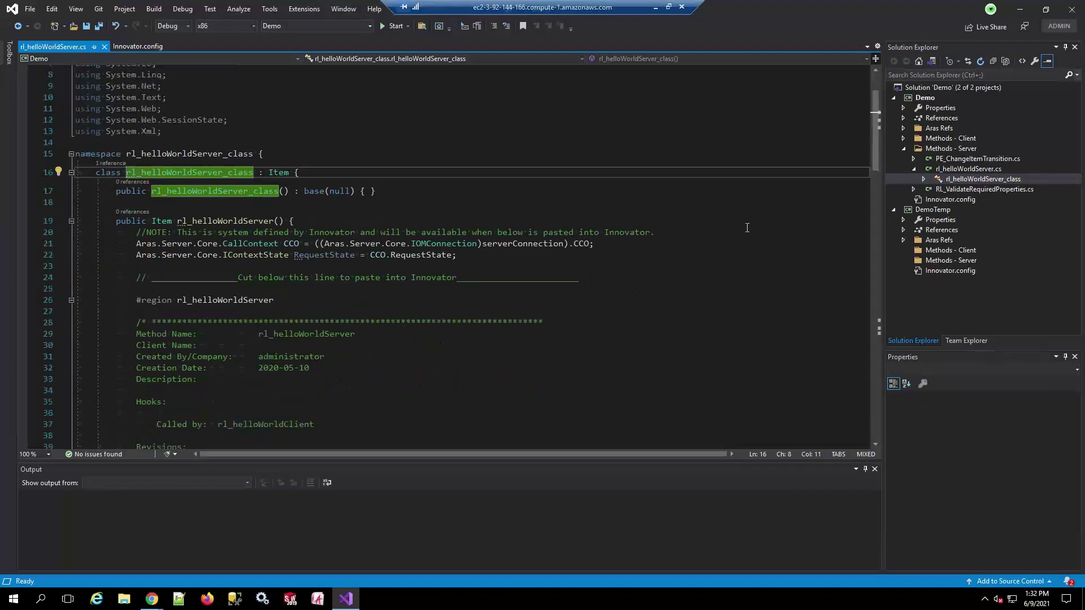
{"action": "scroll", "coordinate": [378, 273], "scroll_direction": "down", "scroll_amount": 5}
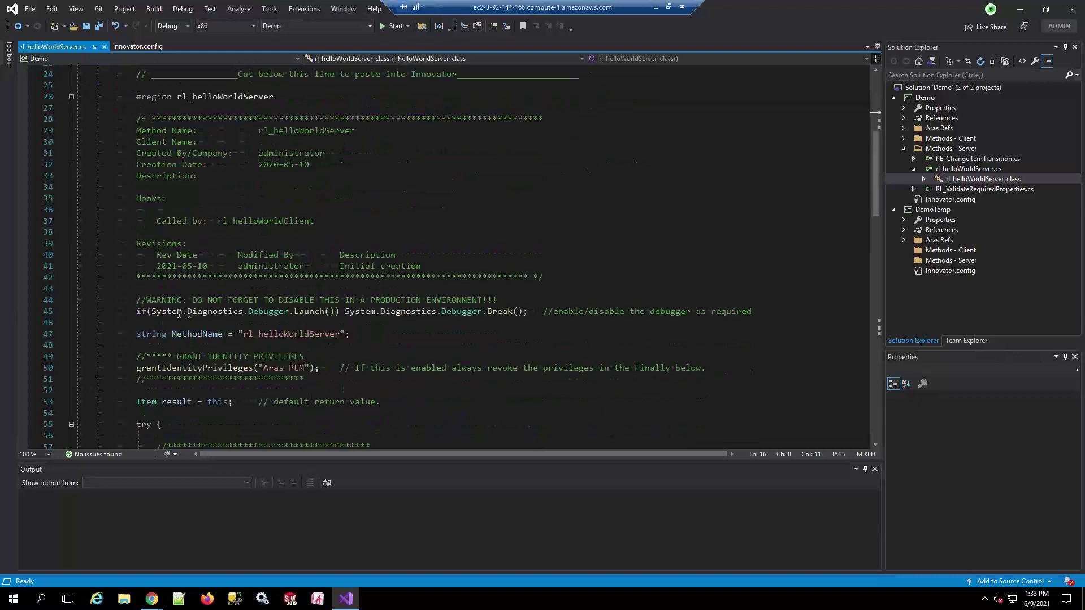
{"action": "double_click", "coordinate": [140, 312]}
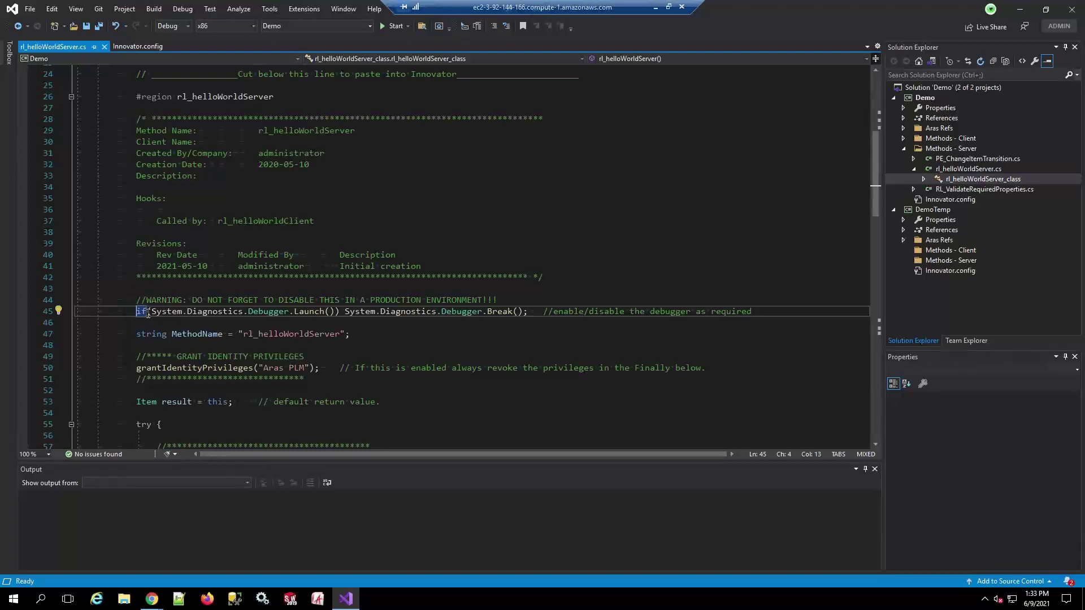
Comment out line 45's debugger launch with // and save the method to the server
{"action": "type", "text": "//"}
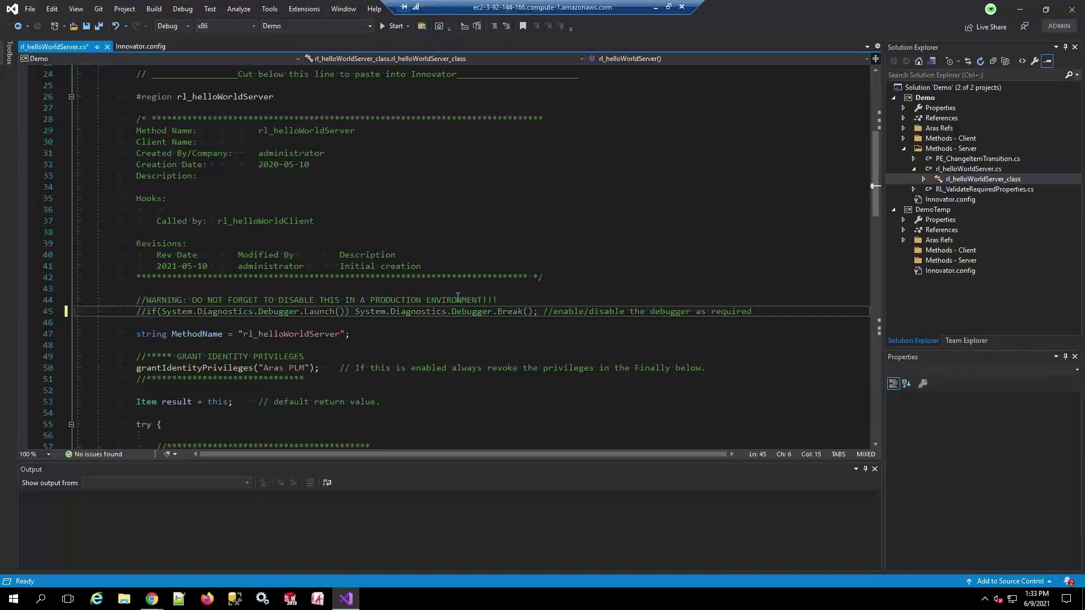
{"action": "left_click", "coordinate": [269, 9]}
{"action": "left_click", "coordinate": [308, 8]}
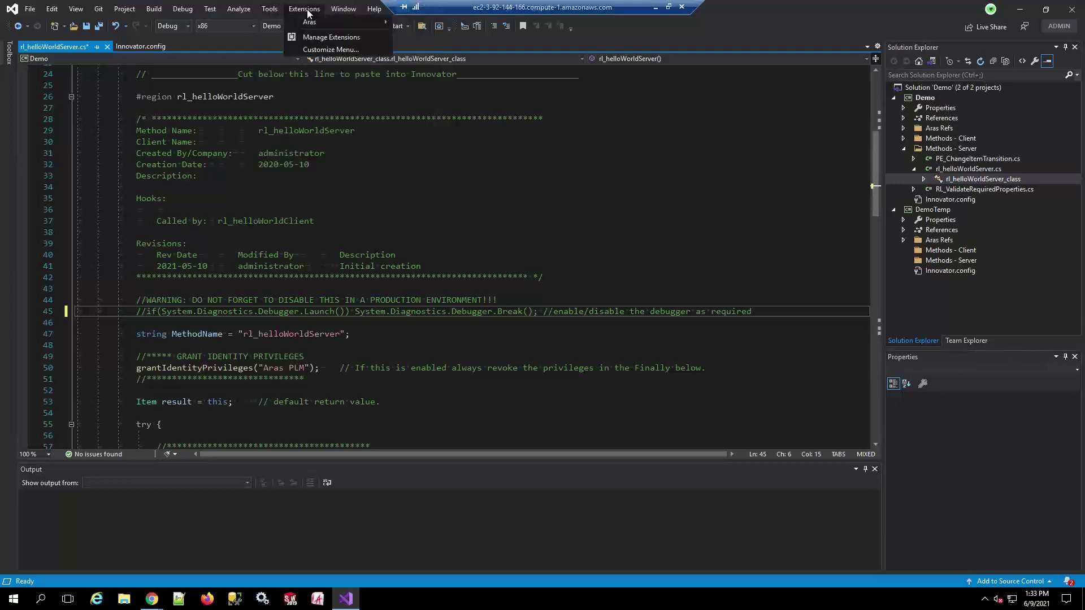
{"action": "mouse_move", "coordinate": [334, 20]}
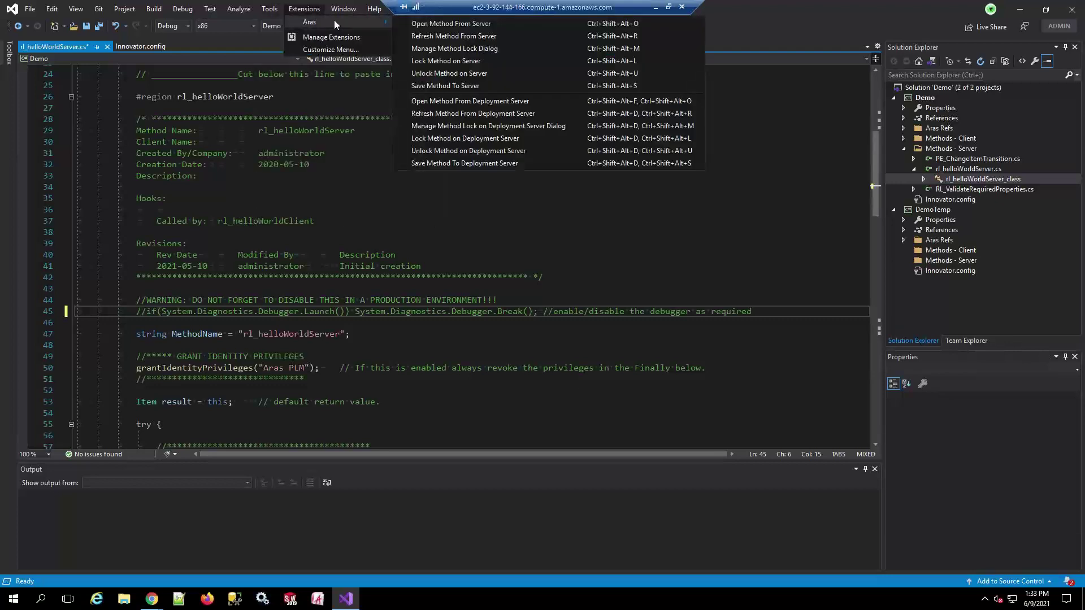
{"action": "left_click", "coordinate": [441, 62]}
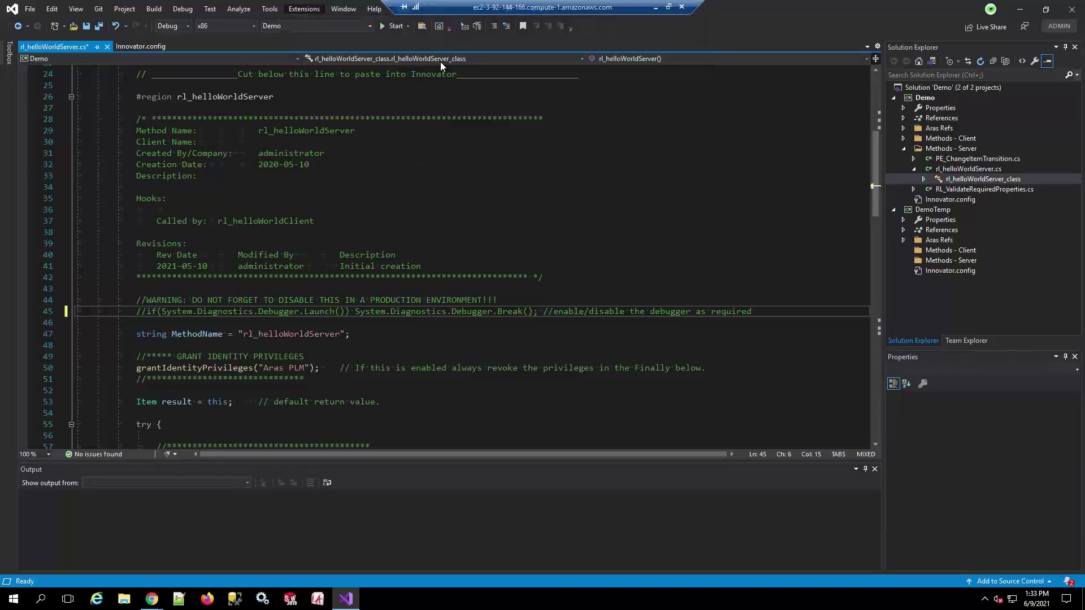
{"action": "left_click", "coordinate": [305, 10]}
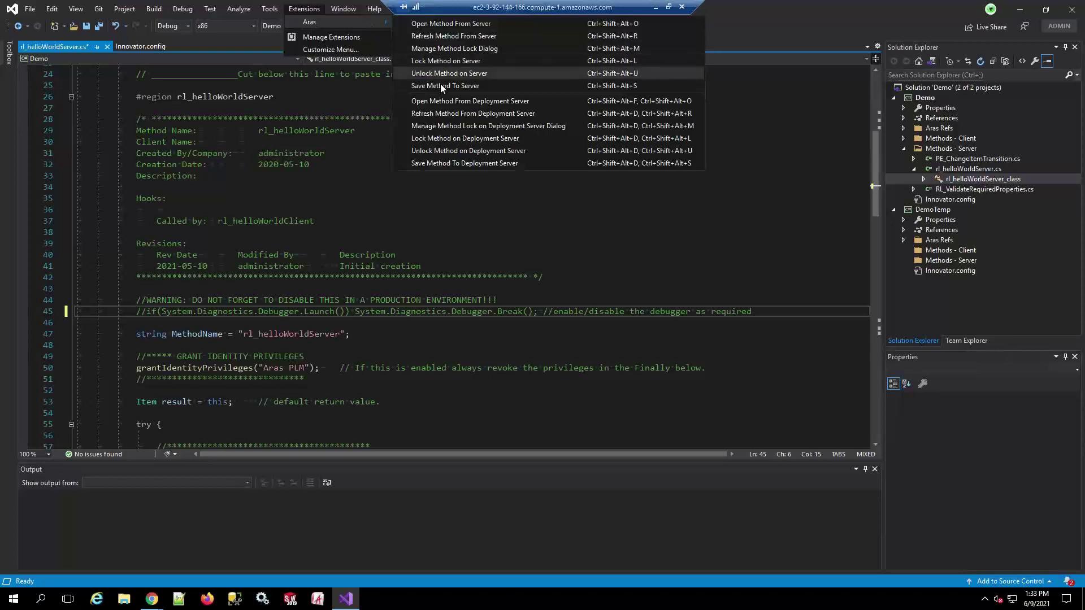
{"action": "left_click", "coordinate": [440, 85]}
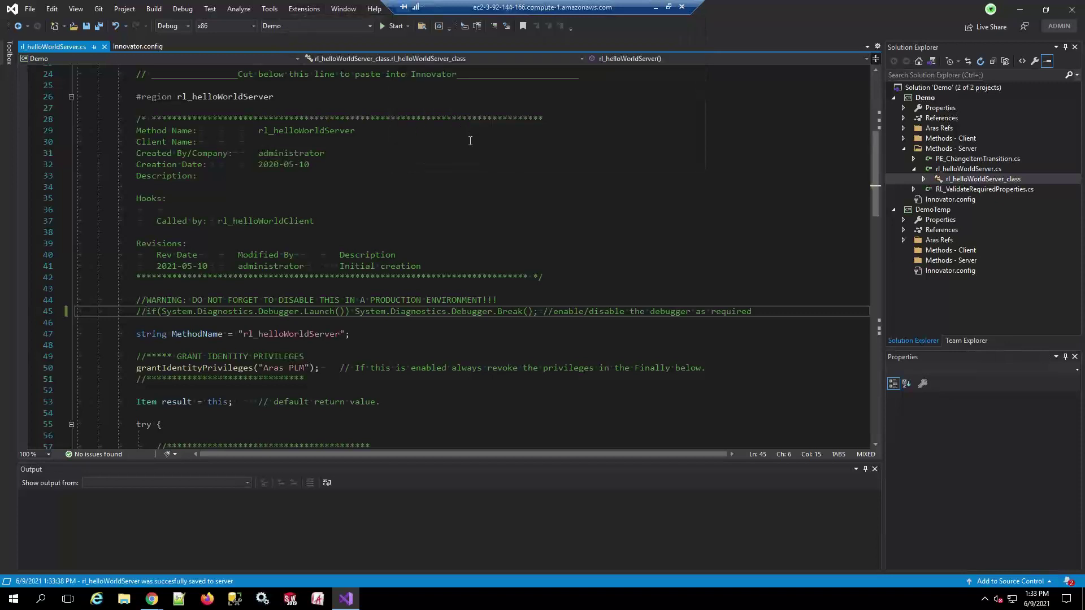
Unlock rl_helloWorldServer on the server and return to the Innovator browser
{"action": "left_click", "coordinate": [305, 10]}
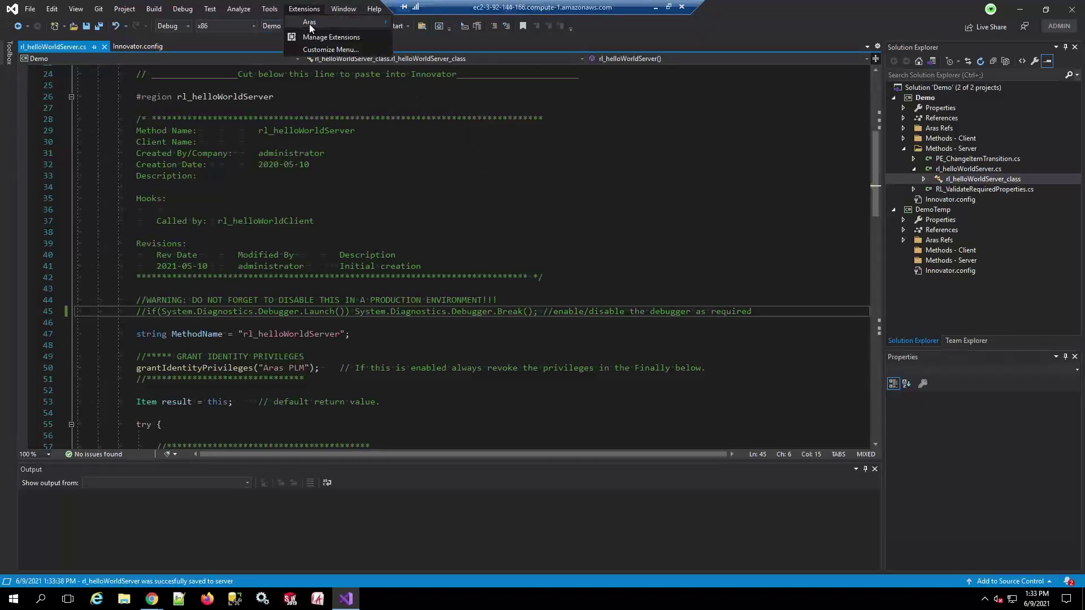
{"action": "mouse_move", "coordinate": [311, 22]}
{"action": "left_click", "coordinate": [449, 73]}
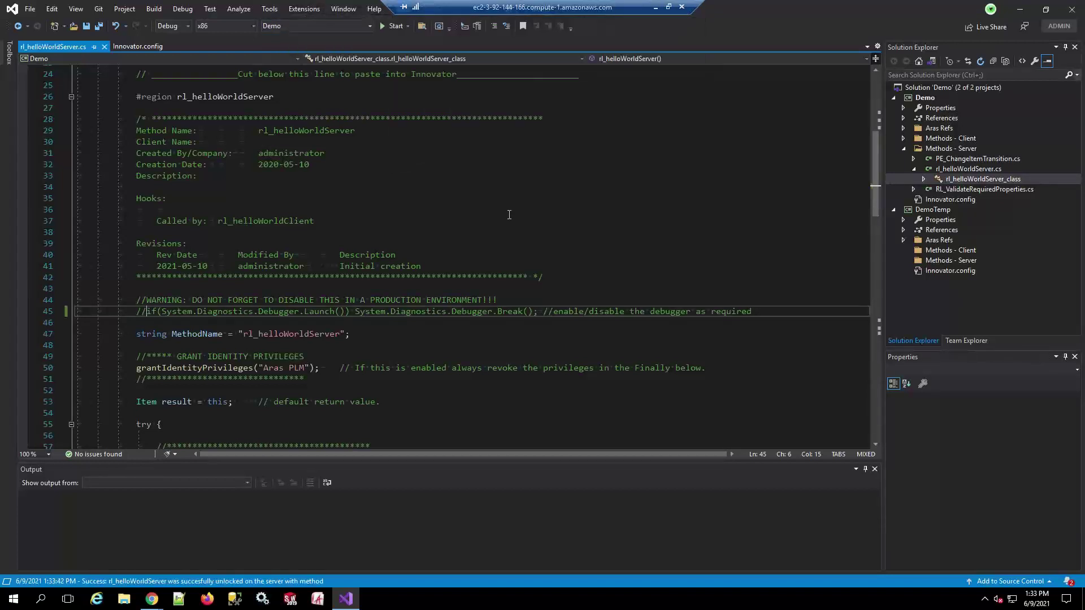
{"action": "key", "text": "alt+Tab"}
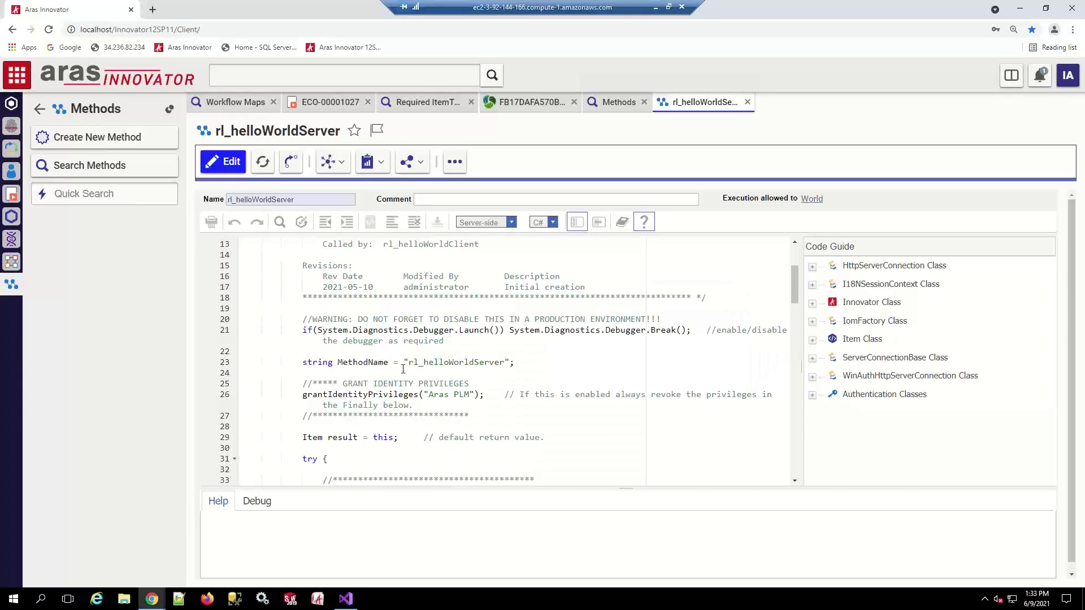
Rerun the method search and reopen the refreshed rl_helloWorldServer at its debugger line
{"action": "left_click", "coordinate": [747, 101]}
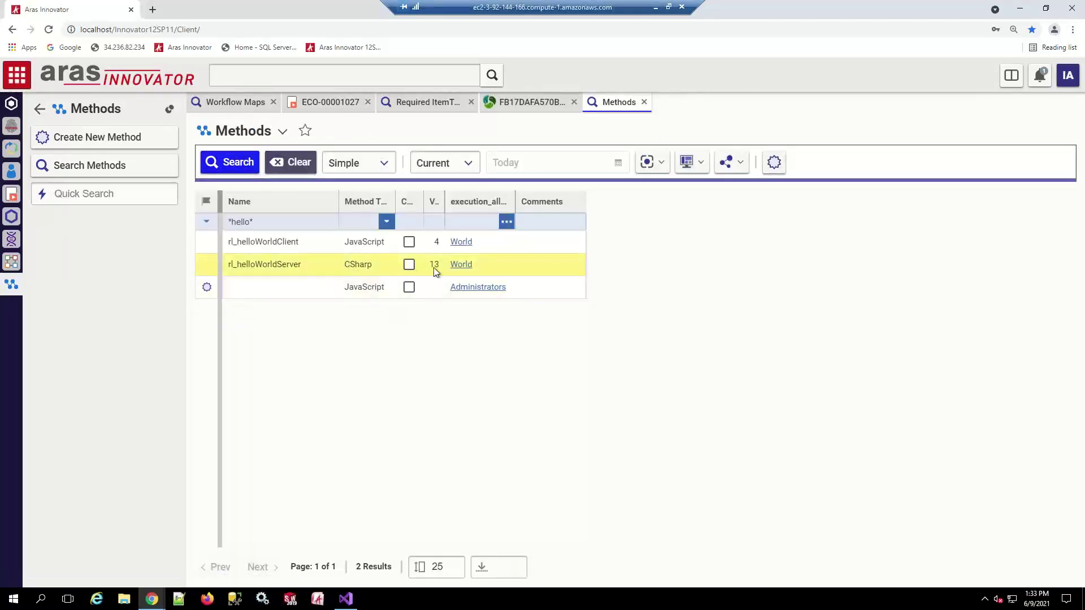
{"action": "left_click", "coordinate": [235, 164]}
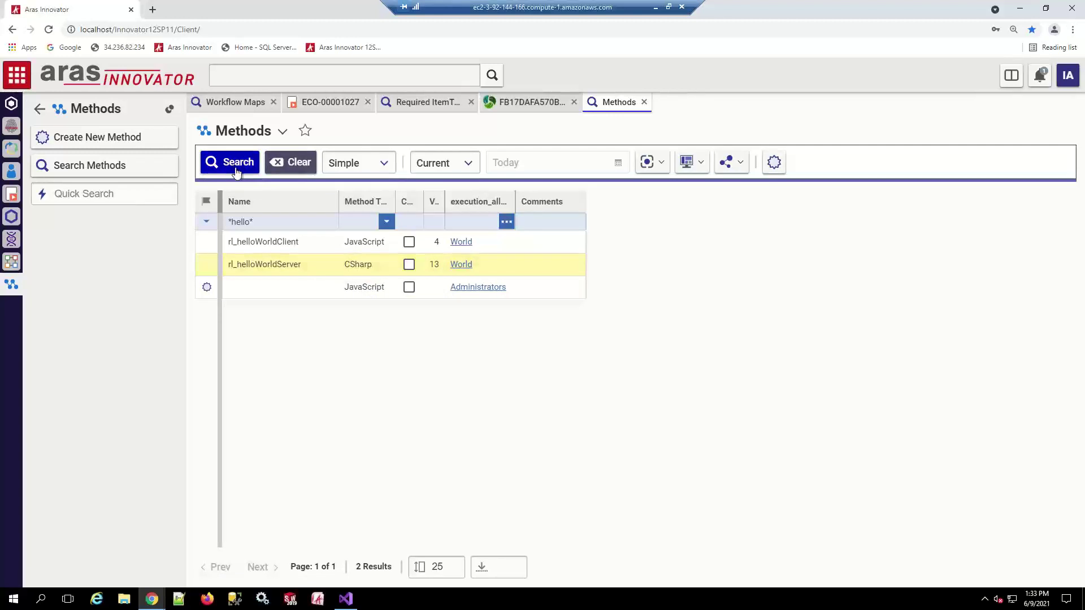
{"action": "left_click", "coordinate": [337, 270]}
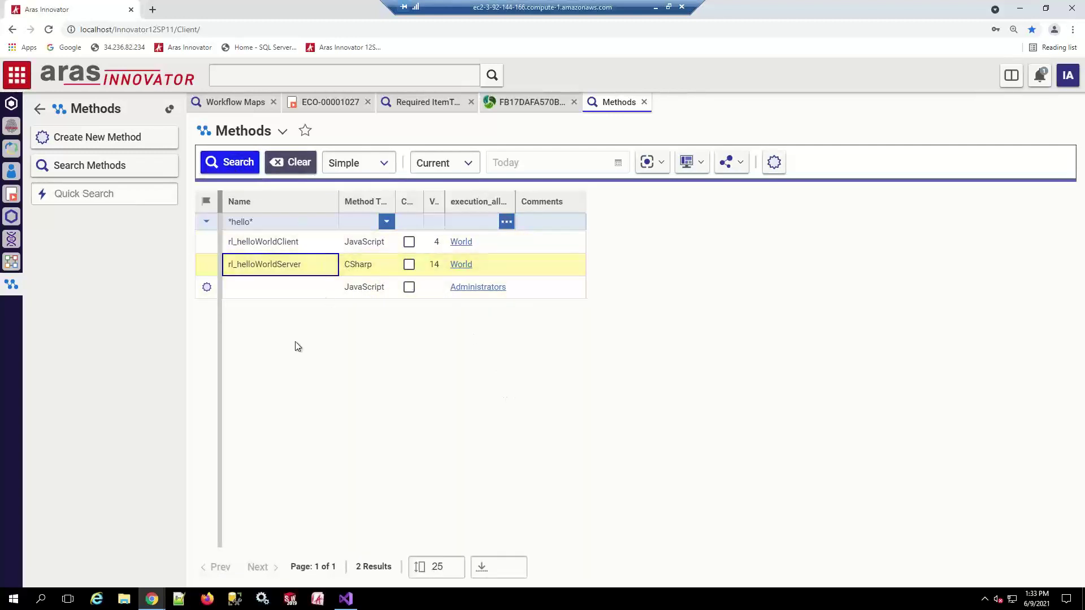
{"action": "double_click", "coordinate": [280, 265]}
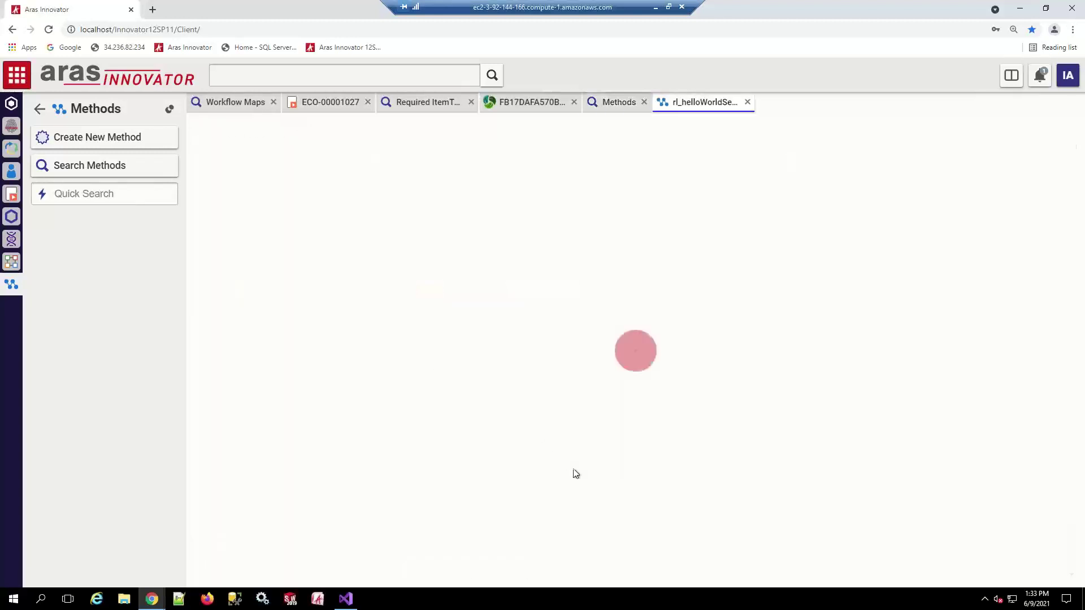
{"action": "scroll", "coordinate": [398, 386], "scroll_direction": "down", "scroll_amount": 2}
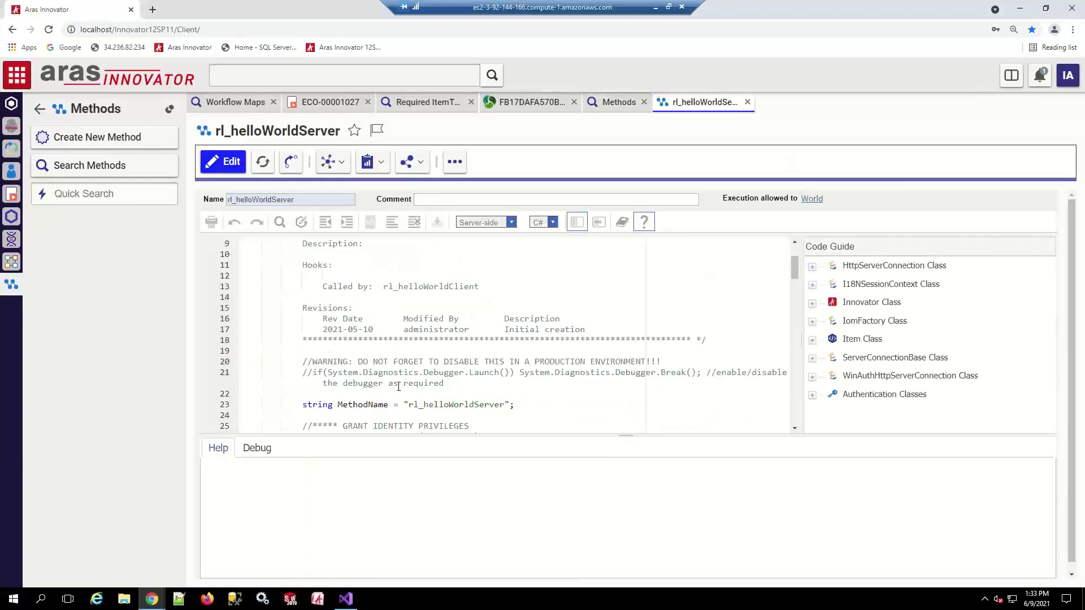
{"action": "scroll", "coordinate": [399, 386], "scroll_direction": "down", "scroll_amount": 1}
{"action": "scroll", "coordinate": [316, 350], "scroll_direction": "down", "scroll_amount": 1}
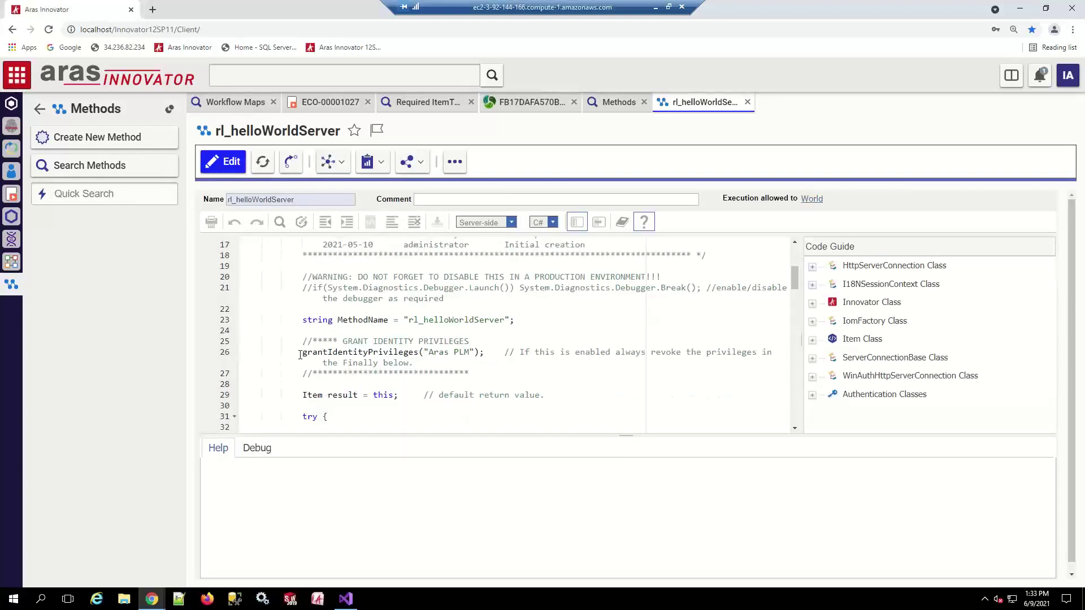
Delete the // before line 21's Debugger.Launch(), save and finish editing, then go to Visual Studio
{"action": "left_click_drag", "start_coordinate": [281, 288], "coordinate": [313, 289]}
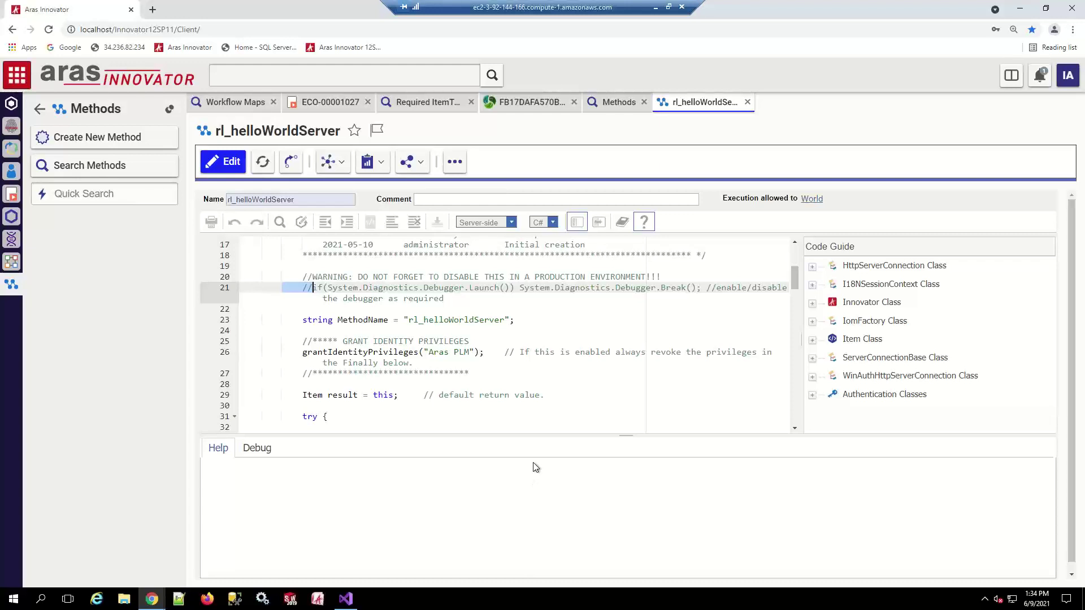
{"action": "left_click", "coordinate": [232, 162]}
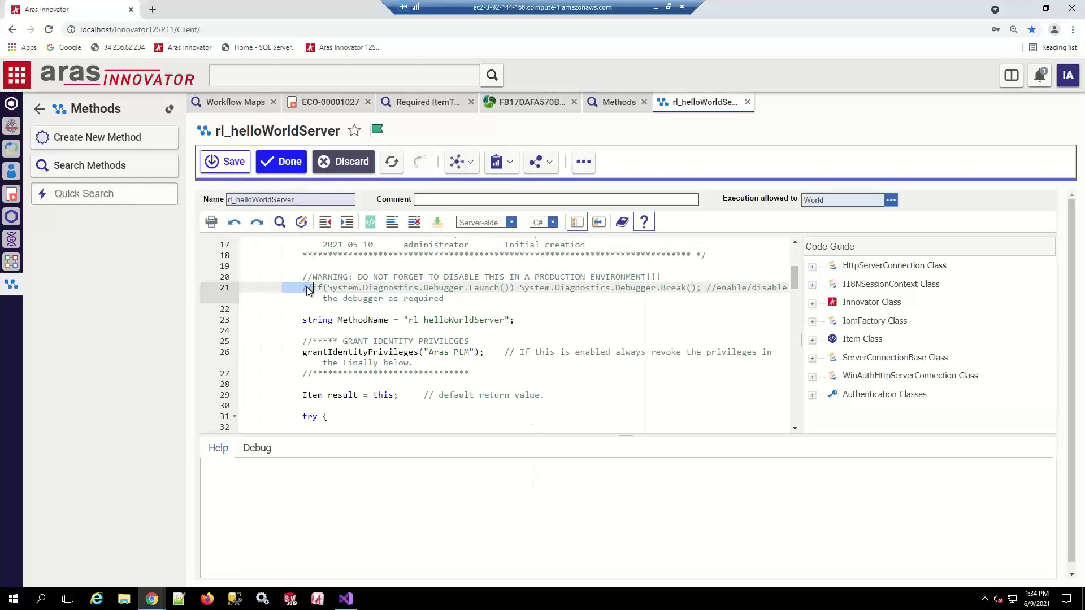
{"action": "left_click", "coordinate": [314, 288]}
{"action": "key", "text": "BackSpace"}
{"action": "key", "text": "BackSpace"}
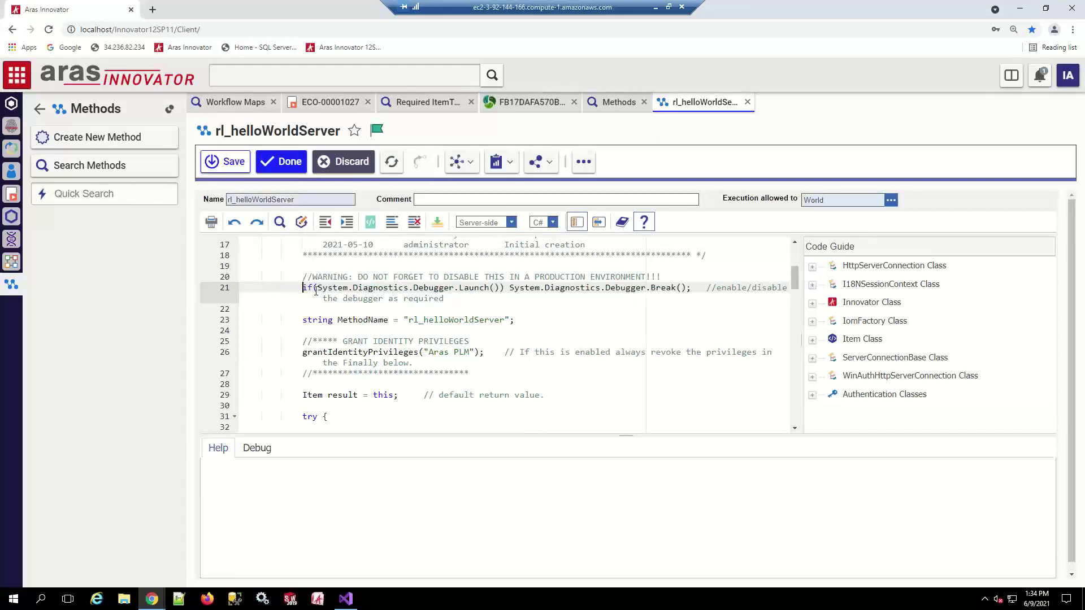
{"action": "left_click", "coordinate": [228, 163]}
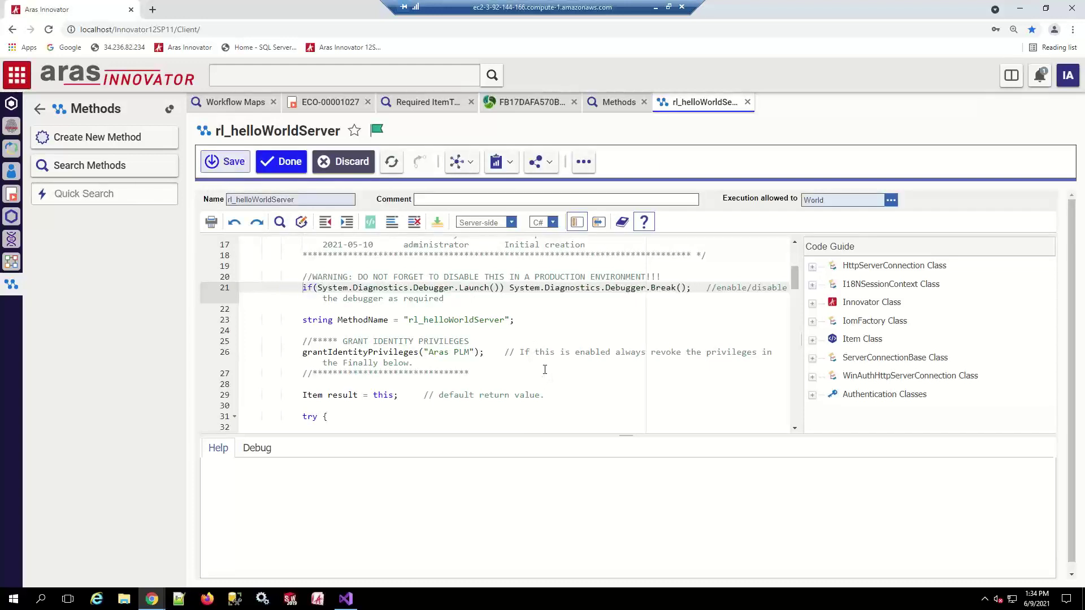
{"action": "left_click", "coordinate": [281, 161]}
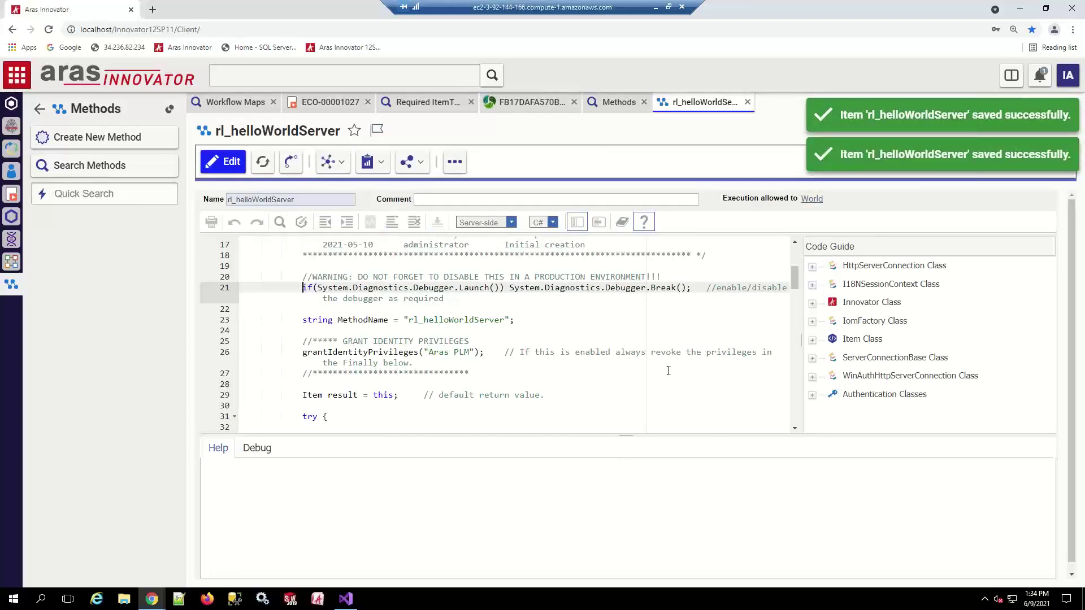
{"action": "left_click", "coordinate": [346, 599]}
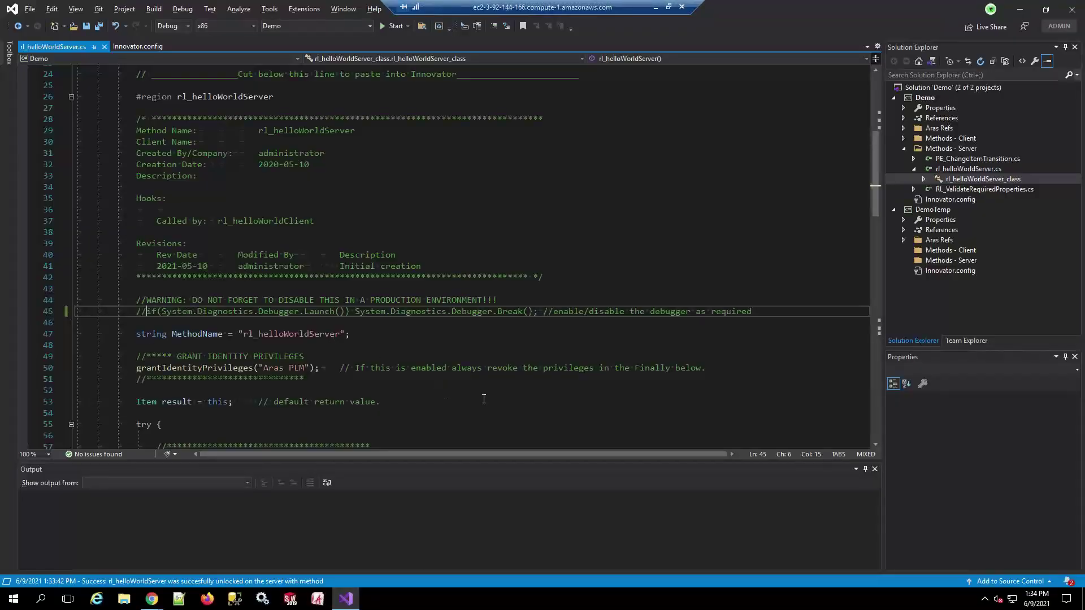
Use Extensions > Aras > Refresh Method From Server on rl_helloWorldServer.cs
{"action": "left_click", "coordinate": [305, 9]}
{"action": "mouse_move", "coordinate": [309, 23]}
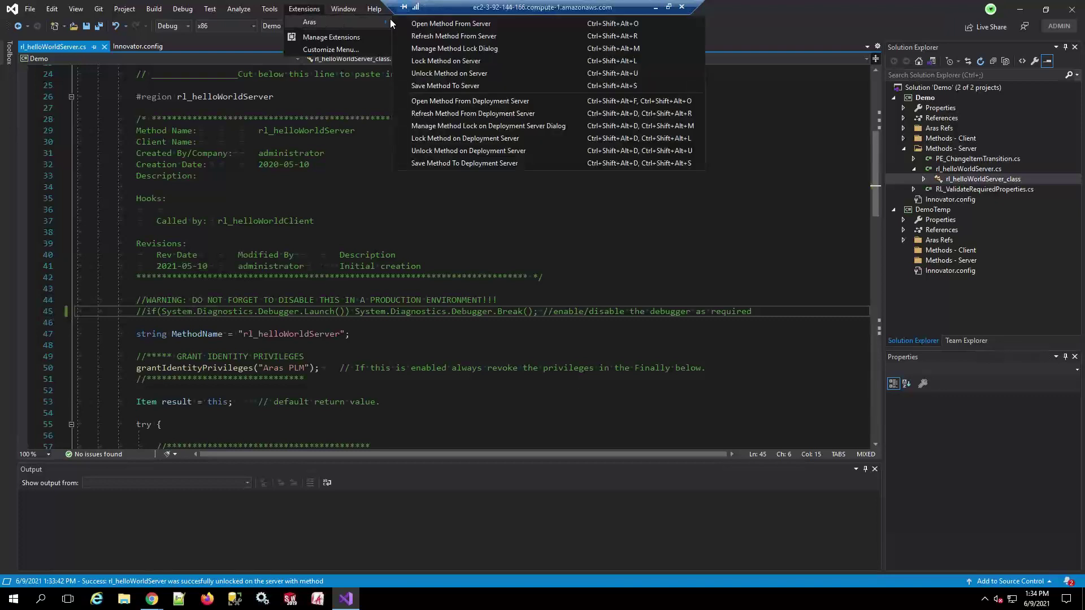
{"action": "left_click", "coordinate": [458, 35]}
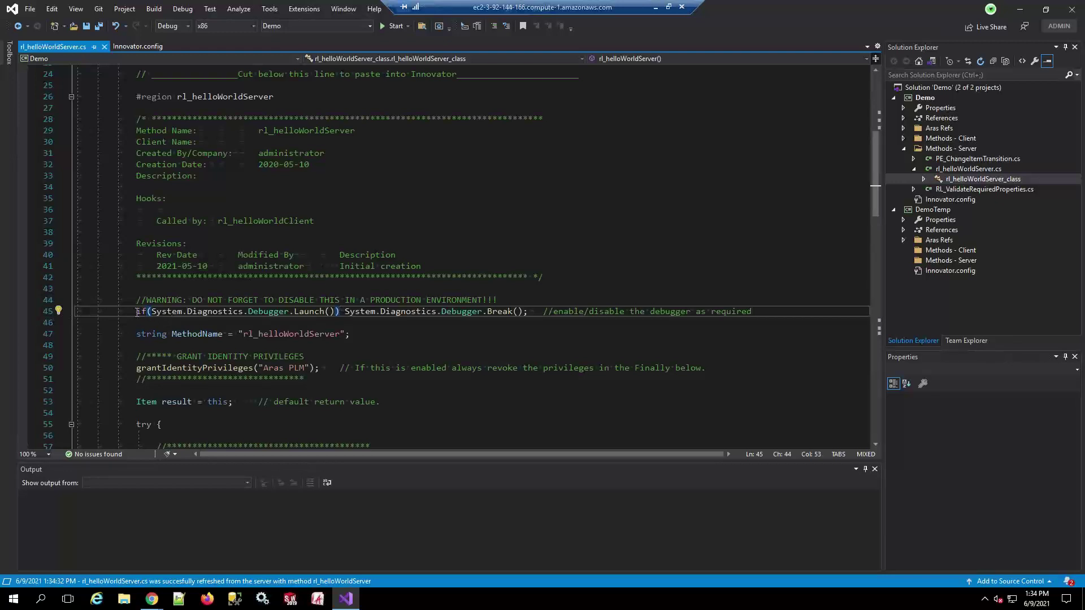
Add a Razorleaf Aras Server Method item to DemoTemp and dismiss the resulting error message
{"action": "left_click", "coordinate": [934, 210]}
{"action": "right_click", "coordinate": [935, 213]}
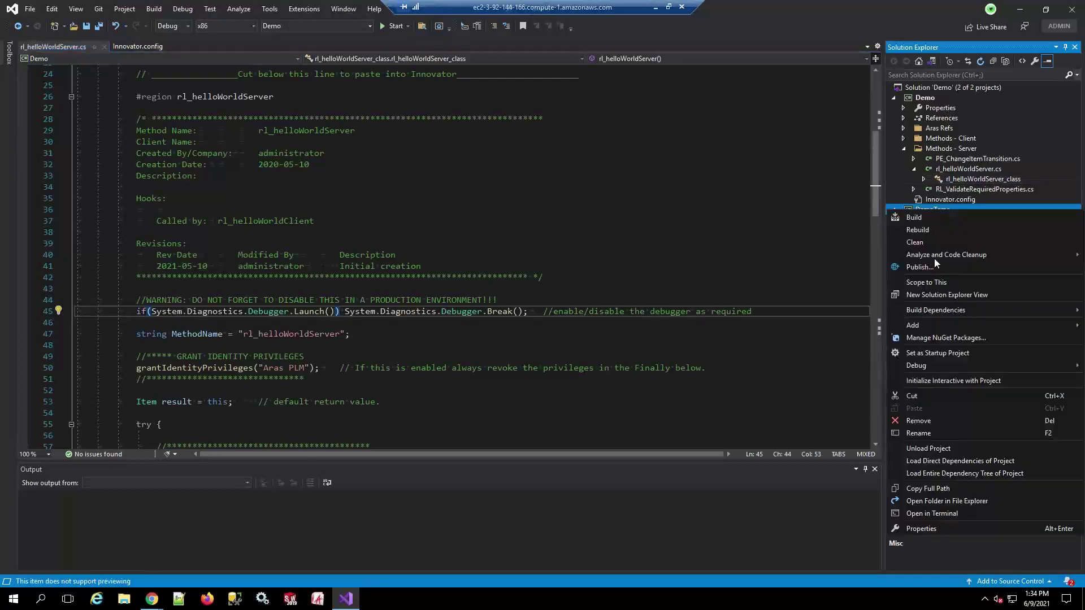
{"action": "mouse_move", "coordinate": [929, 328]}
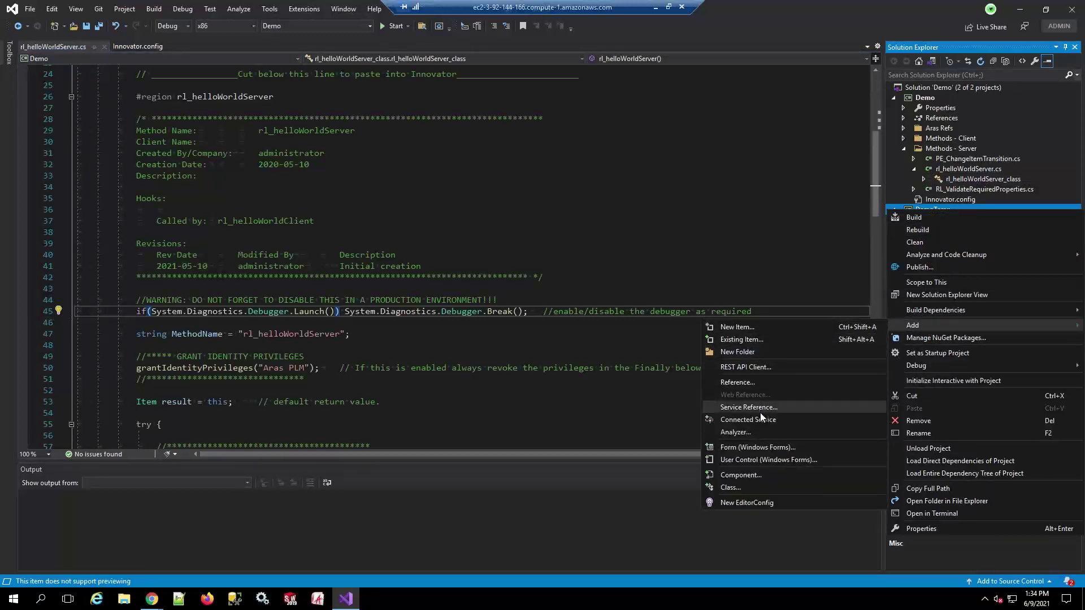
{"action": "left_click", "coordinate": [741, 327]}
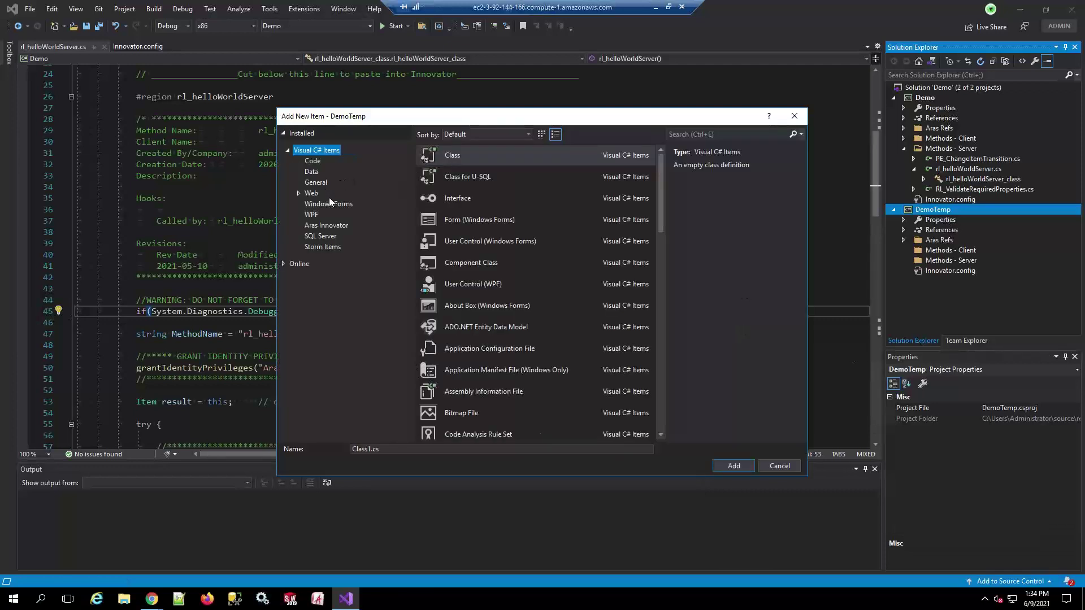
{"action": "left_click", "coordinate": [313, 223]}
{"action": "left_click", "coordinate": [506, 176]}
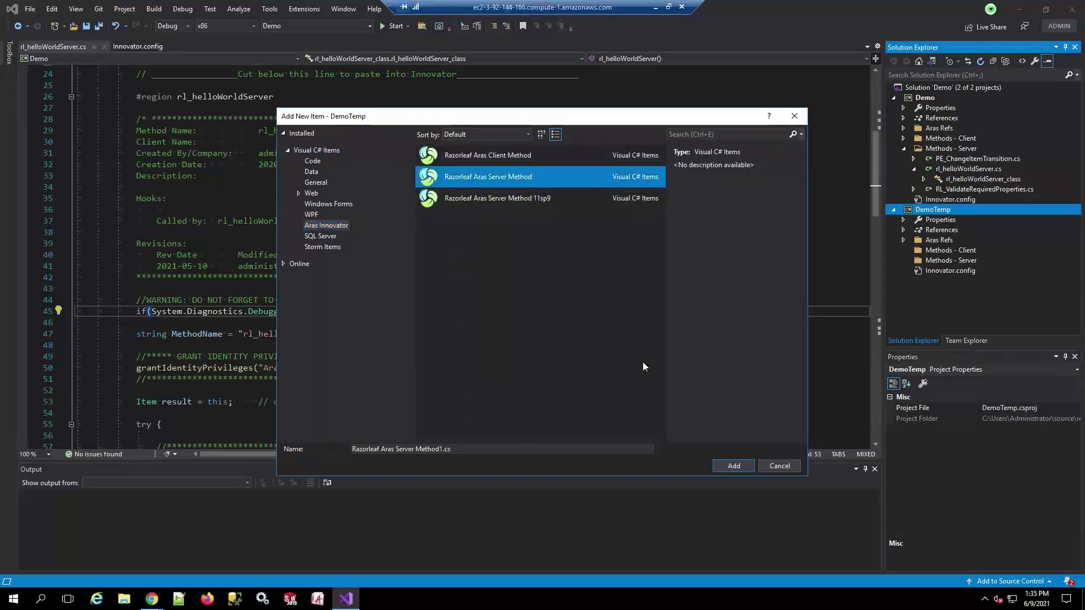
{"action": "left_click", "coordinate": [733, 466]}
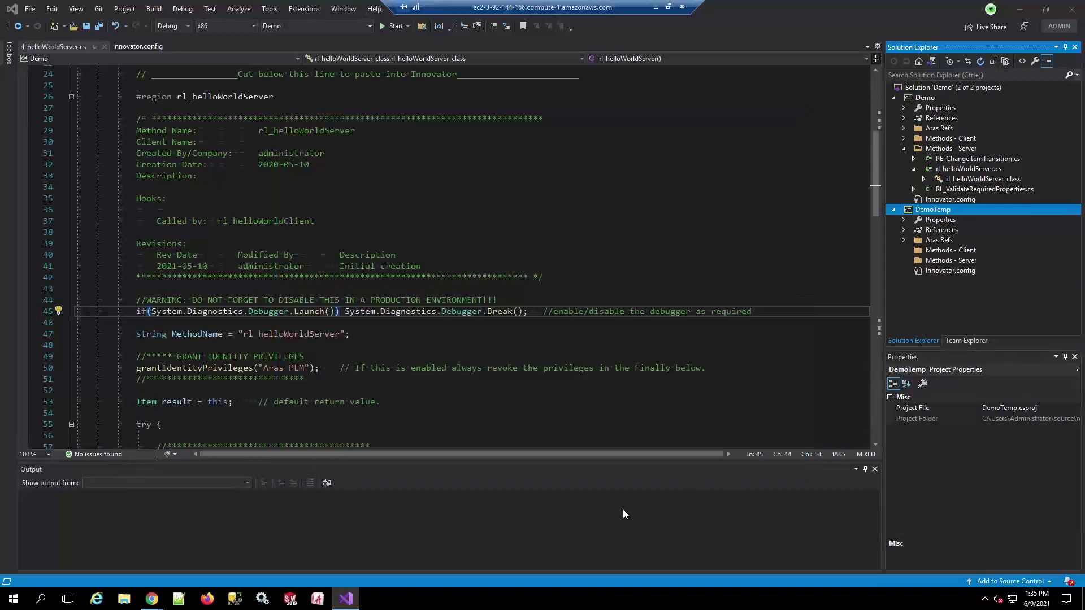
{"action": "left_click", "coordinate": [648, 346]}
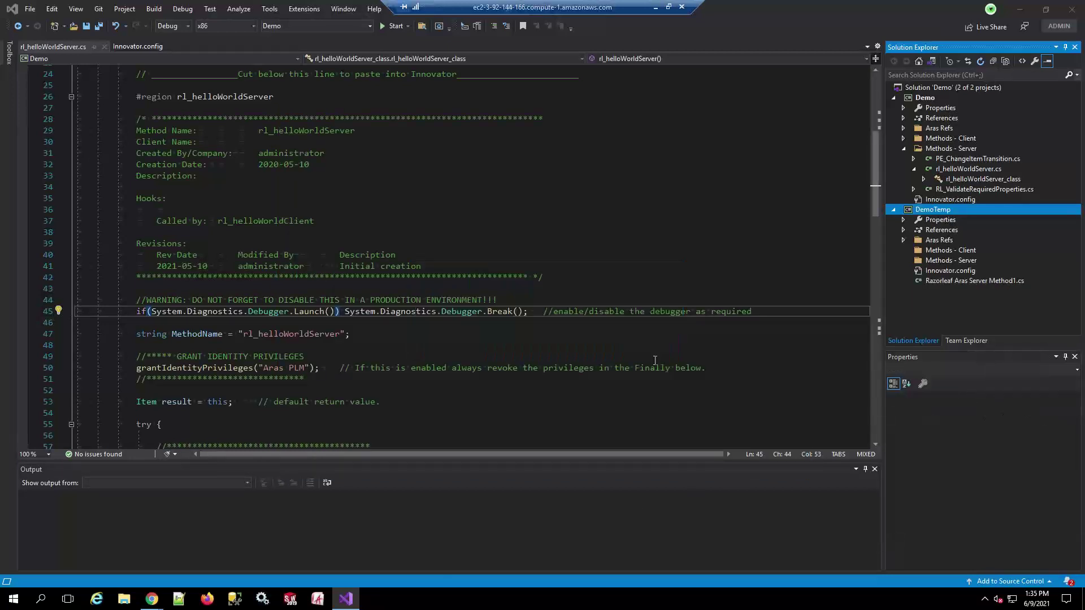
Expand the new method's region, mark its commented debugger line 52, and reopen rl_helloWorldServer.cs
{"action": "scroll", "coordinate": [175, 326], "scroll_direction": "down", "scroll_amount": 3}
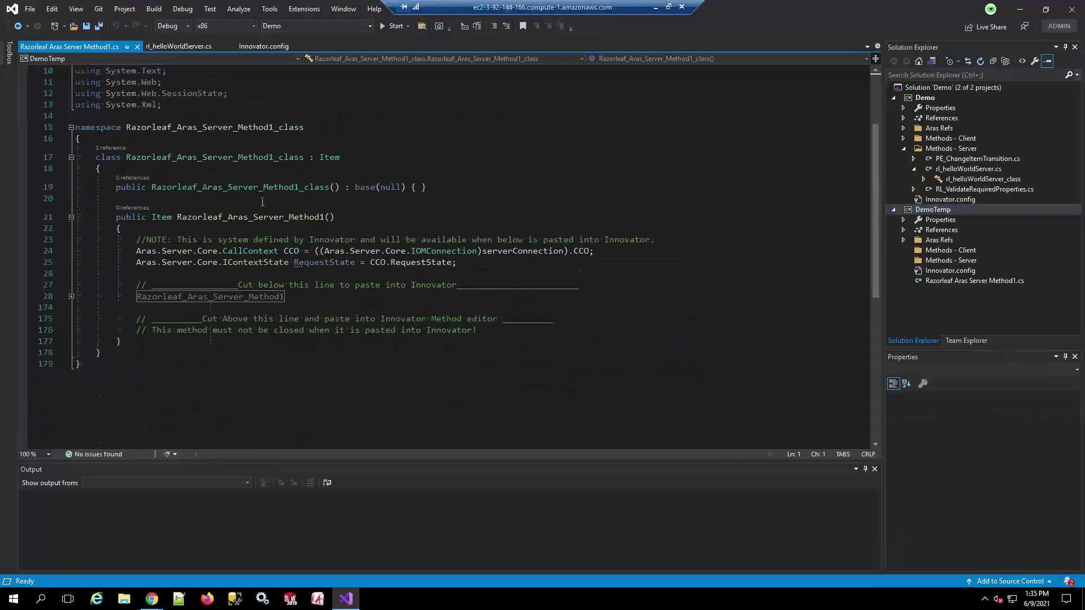
{"action": "left_click", "coordinate": [71, 296]}
{"action": "scroll", "coordinate": [276, 339], "scroll_direction": "down", "scroll_amount": 4}
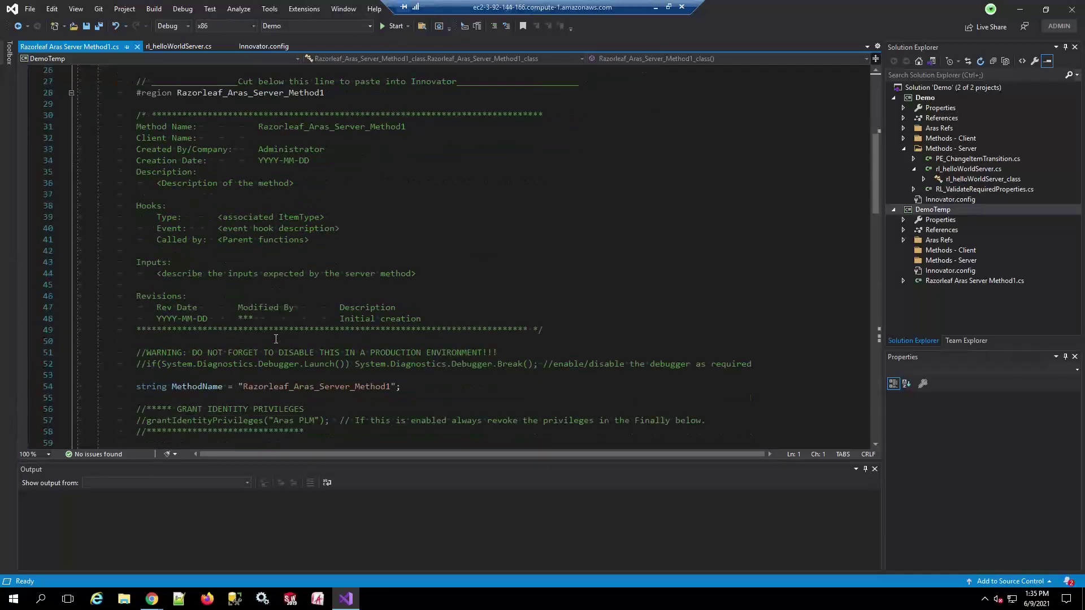
{"action": "left_click_drag", "start_coordinate": [138, 330], "coordinate": [747, 330]}
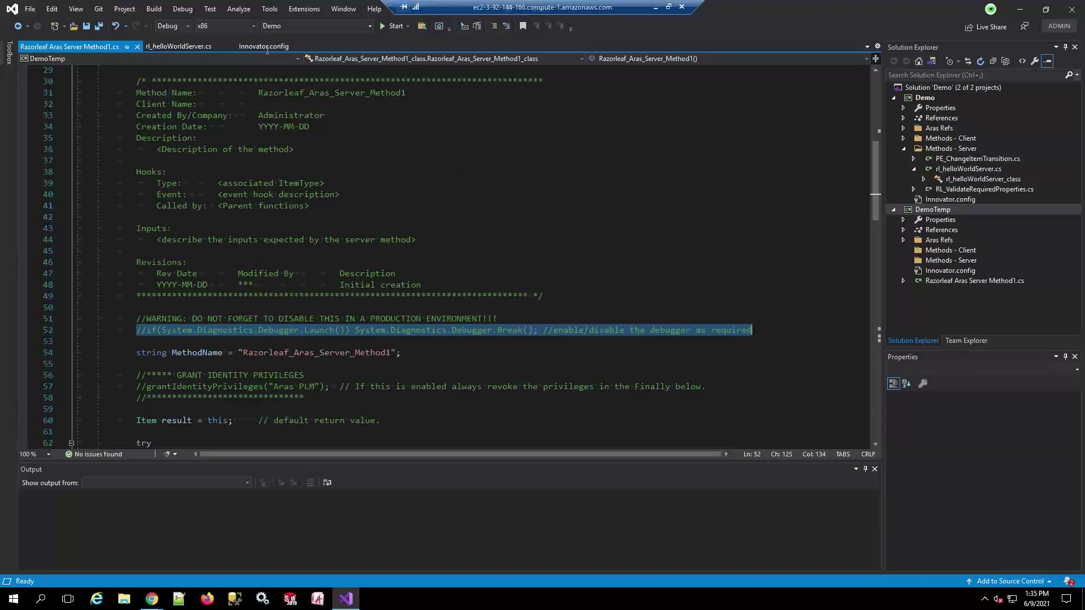
{"action": "double_click", "coordinate": [964, 177]}
Select the if on debugger line 45 in rl_helloWorldServer.cs, then return to the Aras Innovator window in Chrome
{"action": "scroll", "coordinate": [178, 317], "scroll_direction": "down", "scroll_amount": 6}
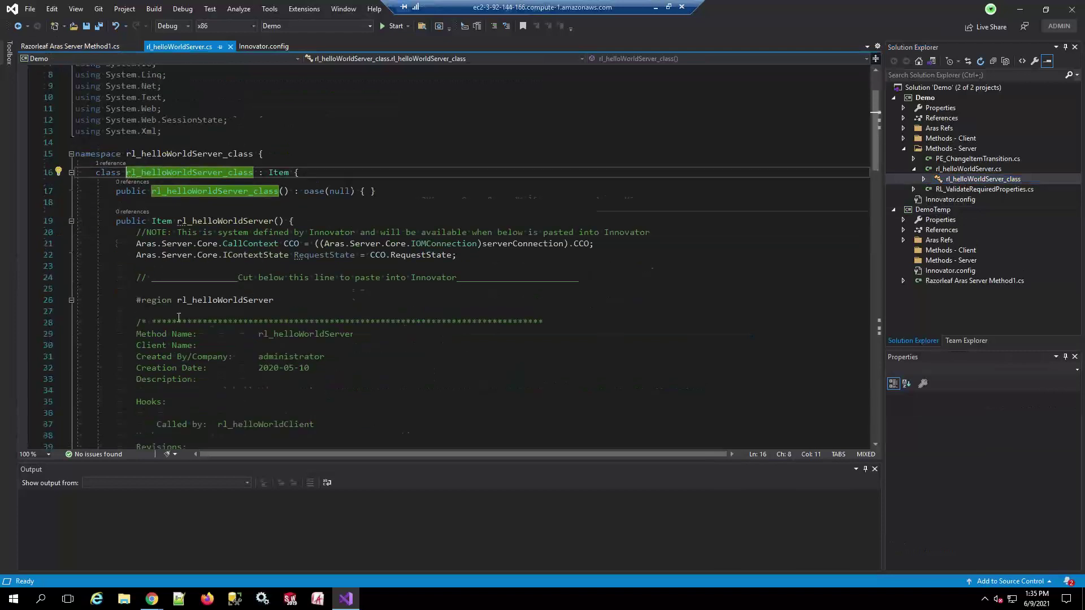
{"action": "double_click", "coordinate": [143, 378]}
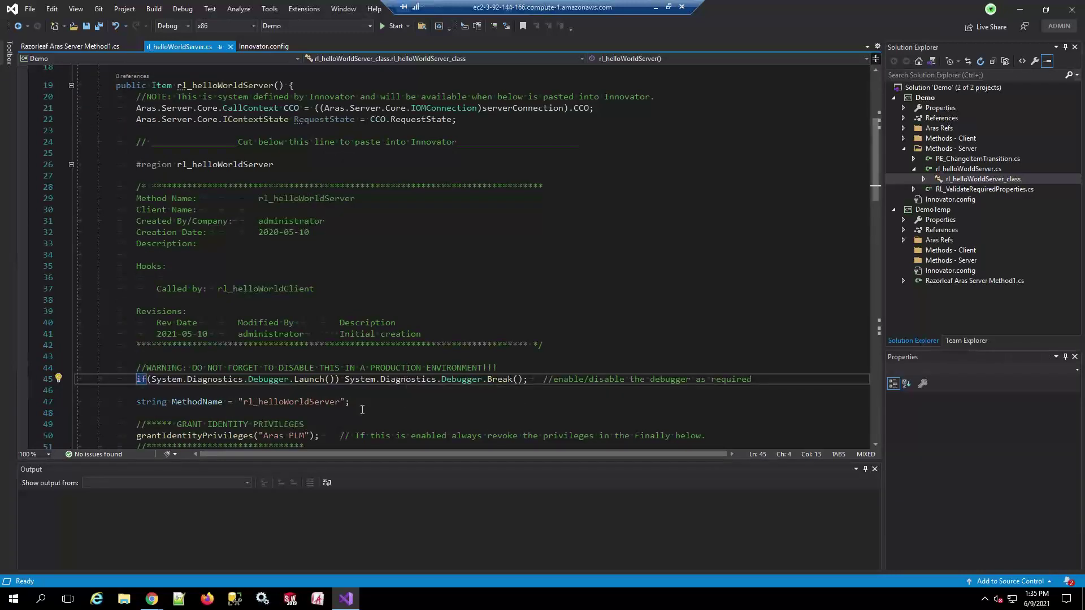
{"action": "left_click", "coordinate": [152, 598]}
{"action": "left_click", "coordinate": [60, 551]}
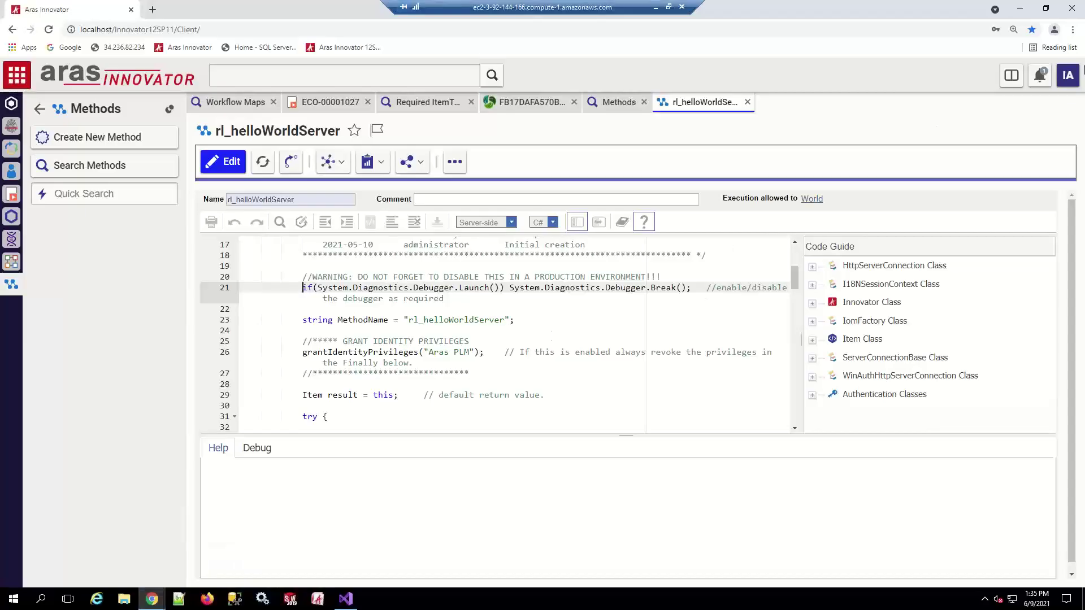
Run the user menu's Hello World action and debug it with a new Visual Studio instance
{"action": "left_click", "coordinate": [1065, 75]}
{"action": "mouse_move", "coordinate": [1023, 134]}
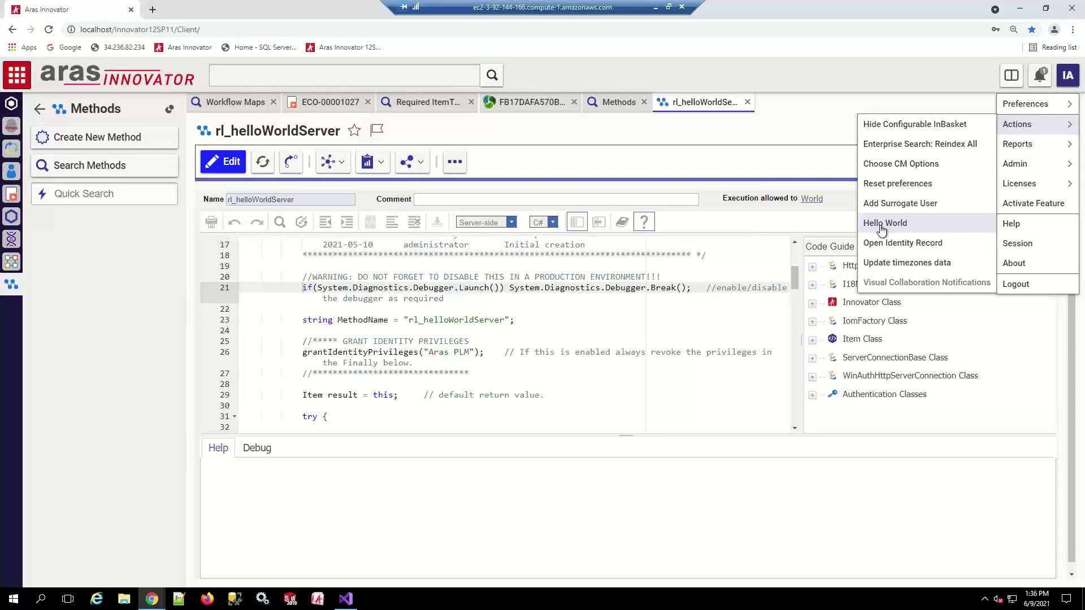
{"action": "left_click", "coordinate": [881, 225]}
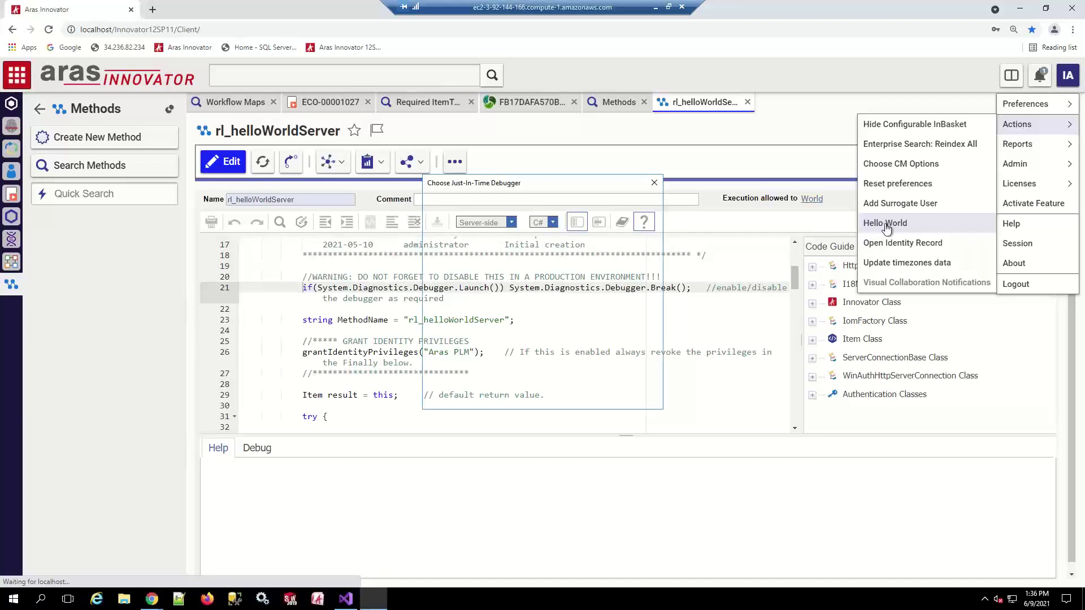
{"action": "left_click", "coordinate": [596, 395]}
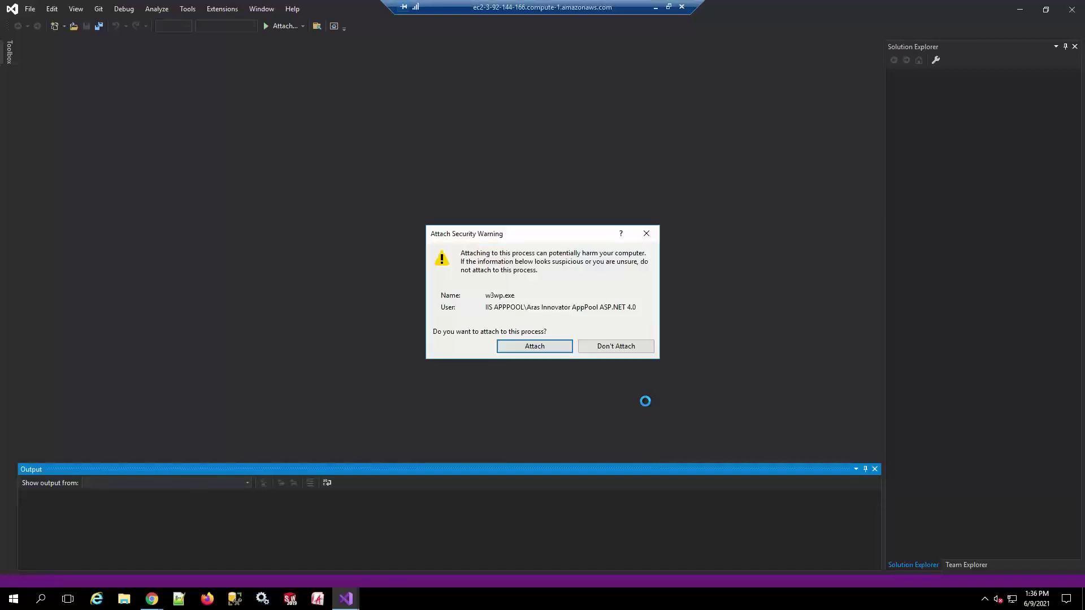
Attach the debugger to w3wp.exe and step twice with F10 to line 58
{"action": "left_click", "coordinate": [529, 350]}
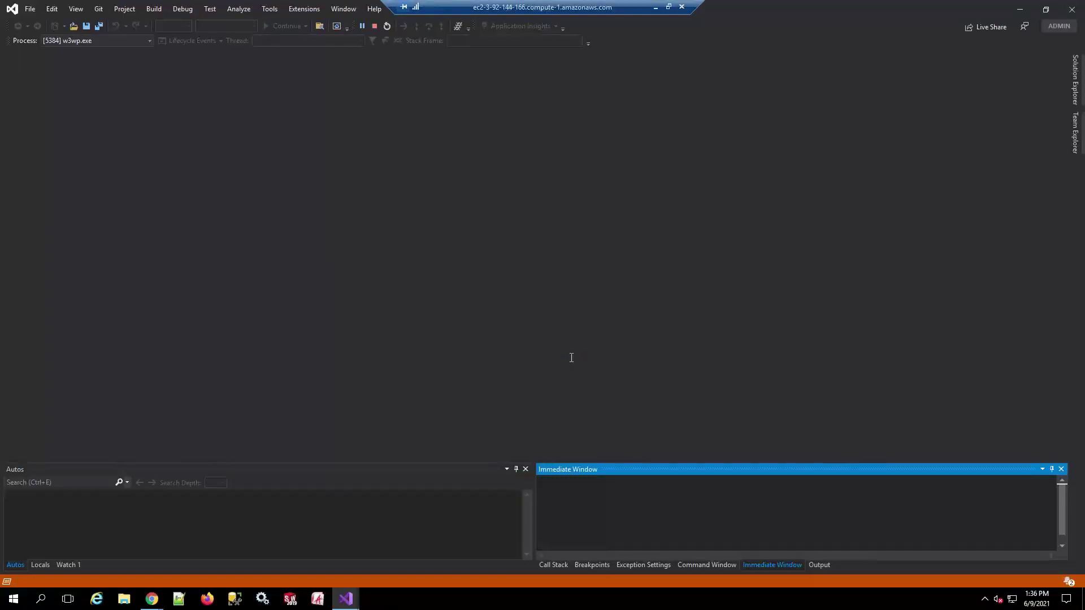
{"action": "scroll", "coordinate": [239, 392], "scroll_direction": "down", "scroll_amount": 2}
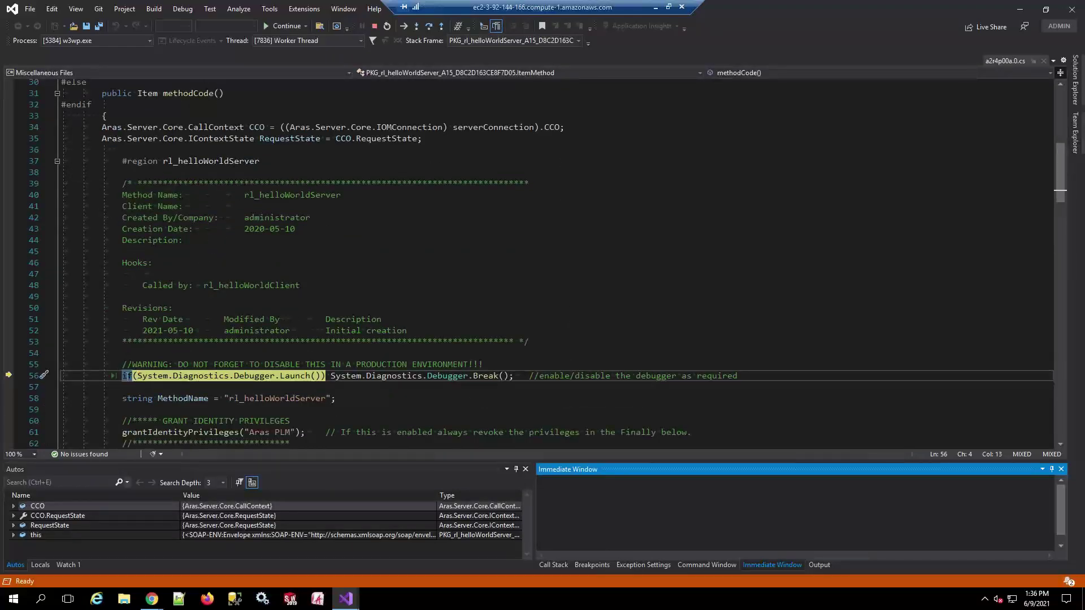
{"action": "key", "text": "F10"}
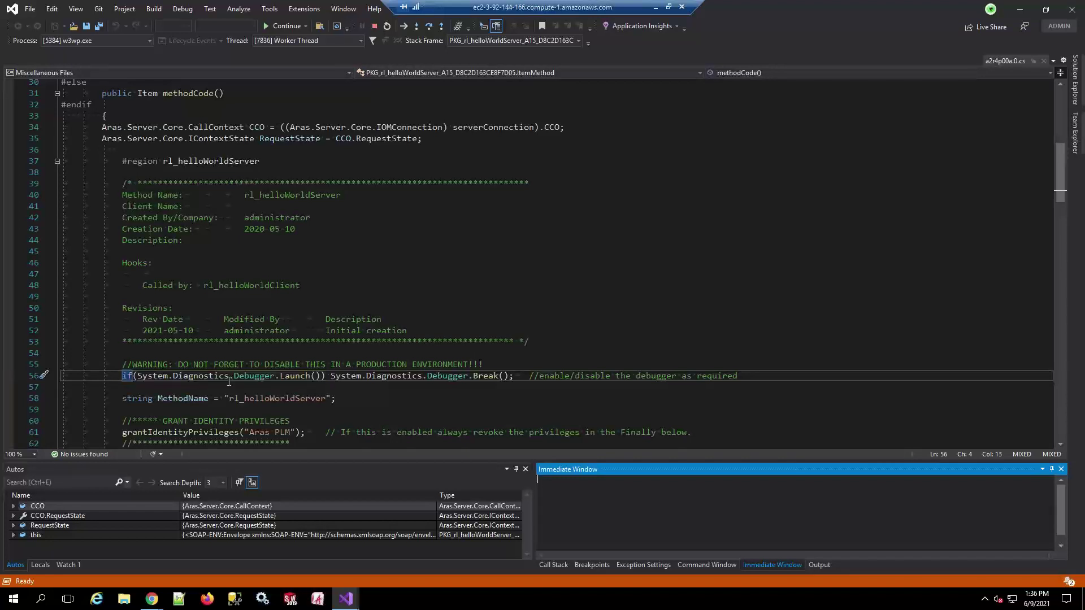
{"action": "key", "text": "F10"}
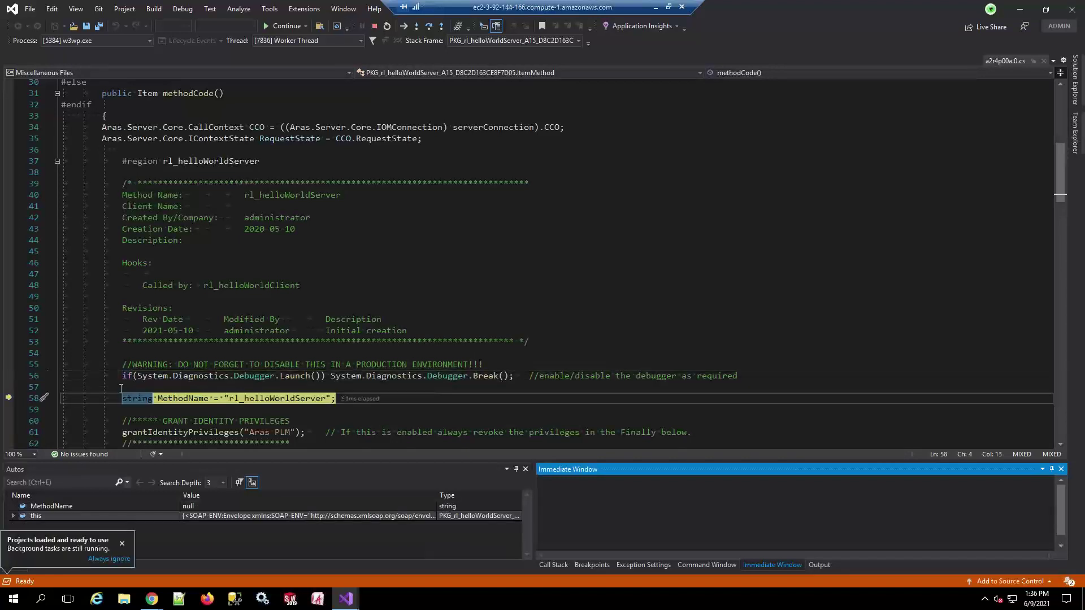
Check in the Immediate Window that MethodName is still null
{"action": "mouse_move", "coordinate": [9, 397]}
{"action": "left_mouse_down"}
{"action": "mouse_move", "coordinate": [12, 365]}
{"action": "mouse_move", "coordinate": [11, 397]}
{"action": "left_mouse_up"}
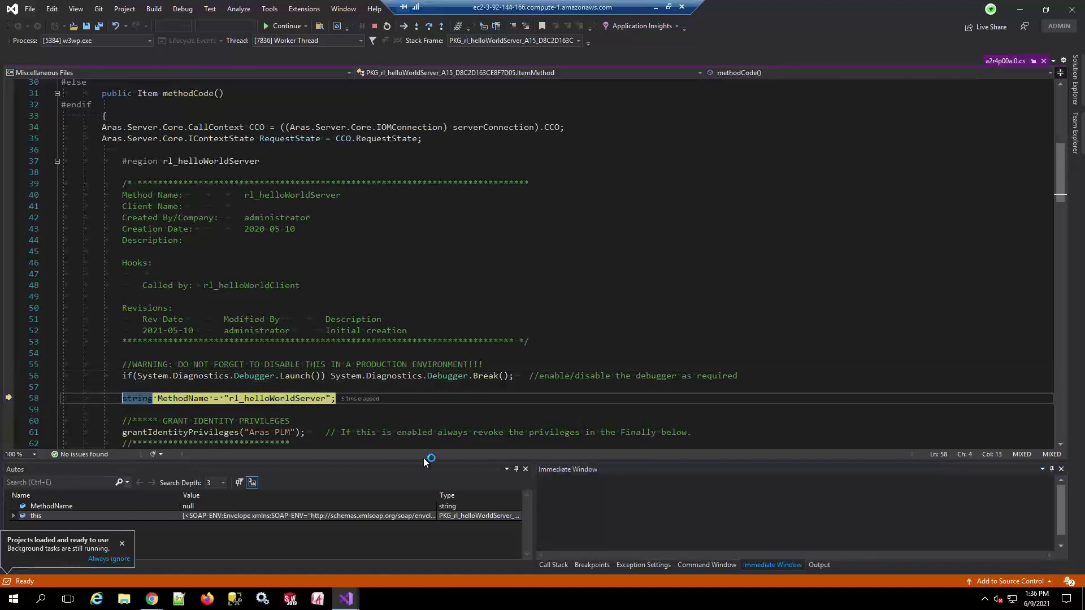
{"action": "left_click", "coordinate": [645, 504]}
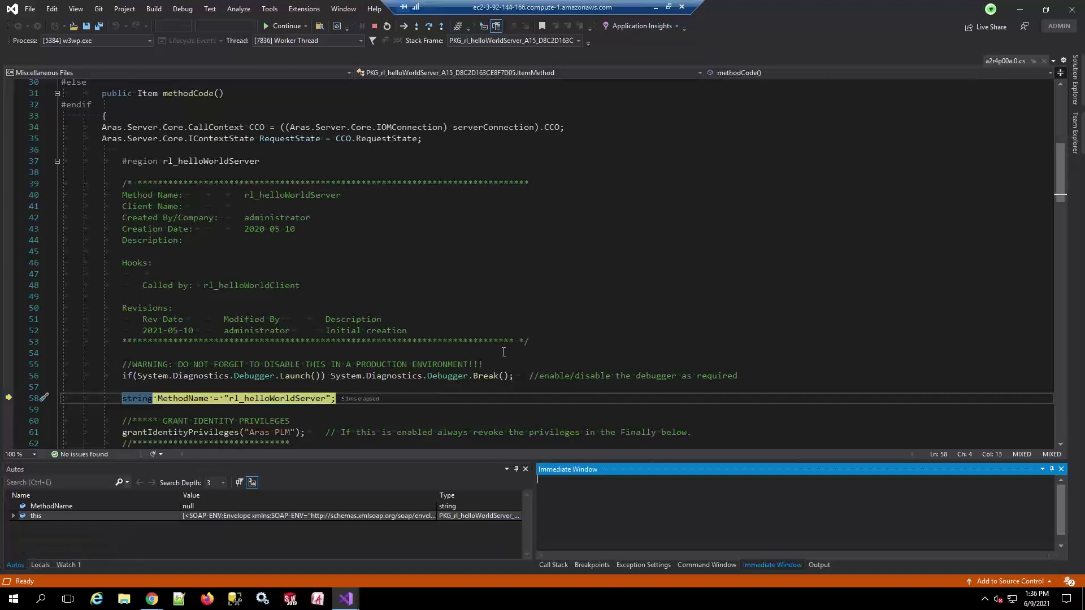
{"action": "scroll", "coordinate": [481, 354], "scroll_direction": "down", "scroll_amount": 1}
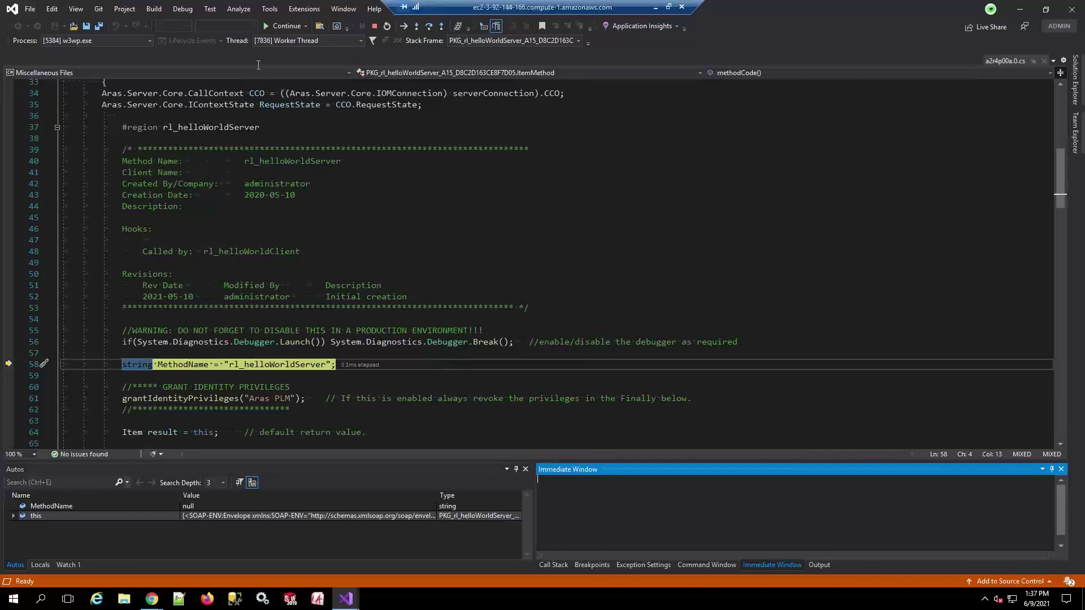
Resume the method and close the Hello World result in Aras Innovator
{"action": "left_click", "coordinate": [279, 26]}
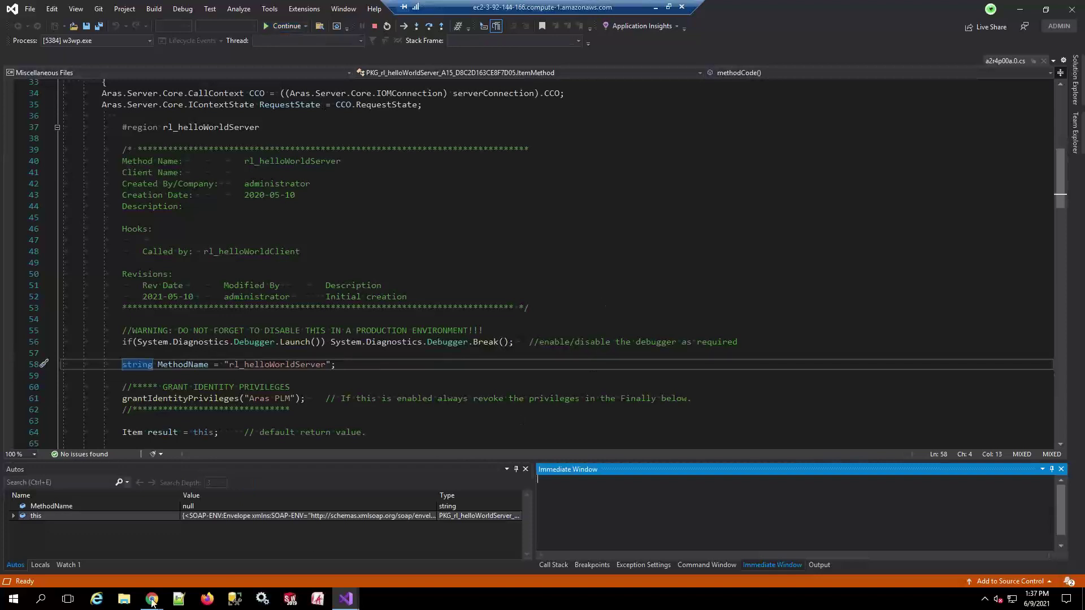
{"action": "mouse_move", "coordinate": [152, 598]}
{"action": "left_click", "coordinate": [69, 550]}
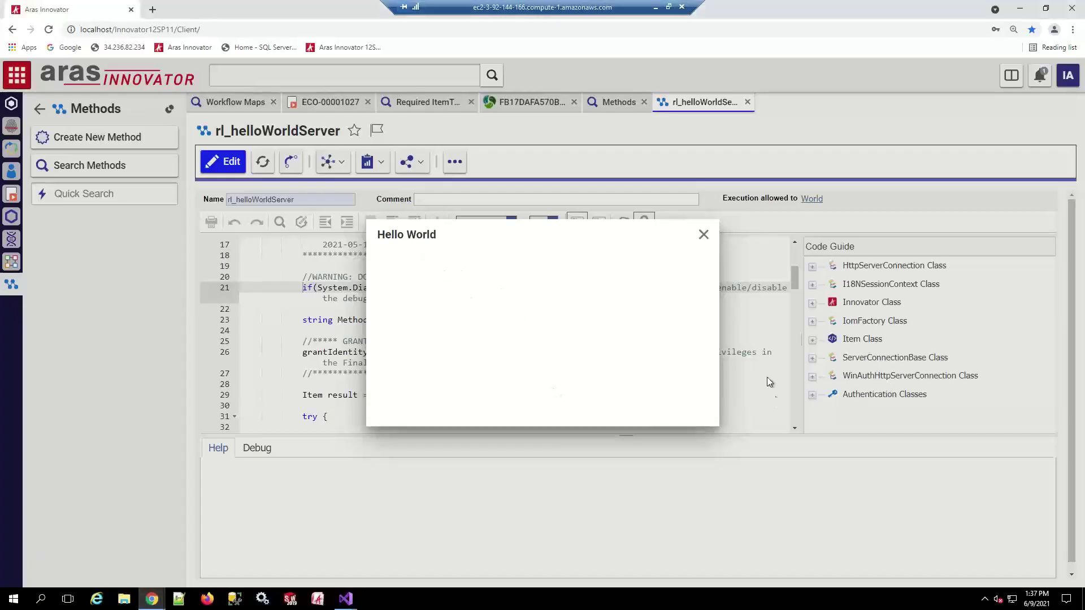
{"action": "left_click", "coordinate": [704, 236]}
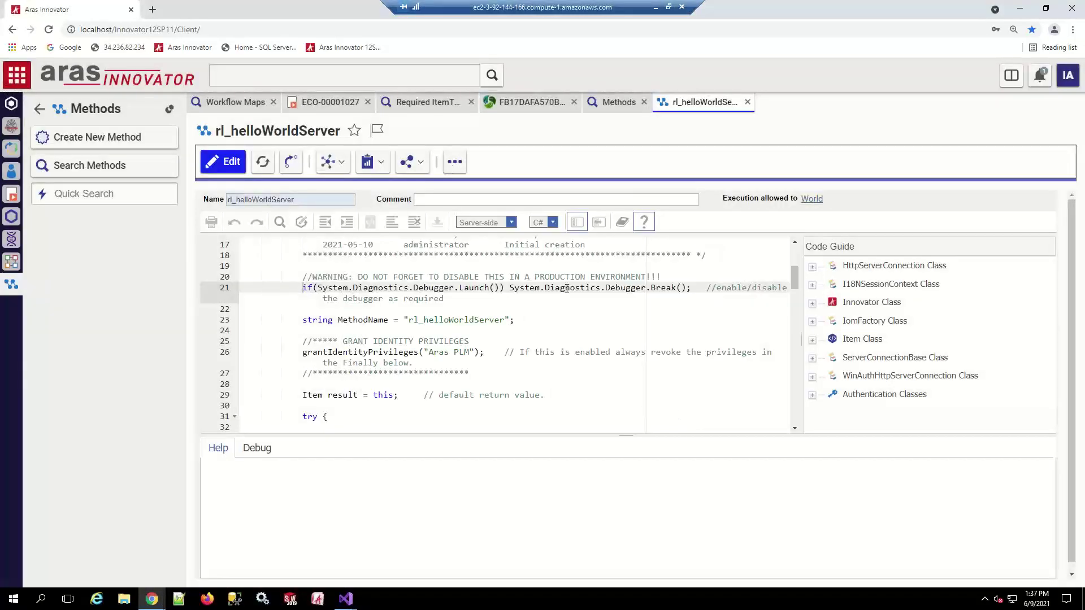
Close the w3wp Visual Studio instance, stopping debugging and discarding changes, and return to the Demo solution
{"action": "left_click", "coordinate": [153, 600]}
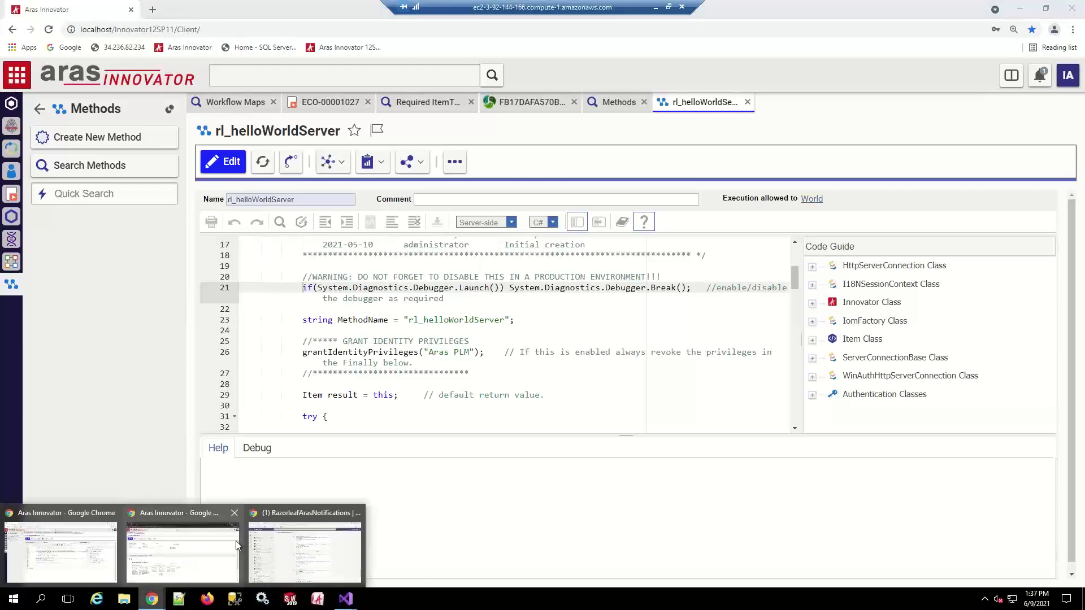
{"action": "mouse_move", "coordinate": [346, 598]}
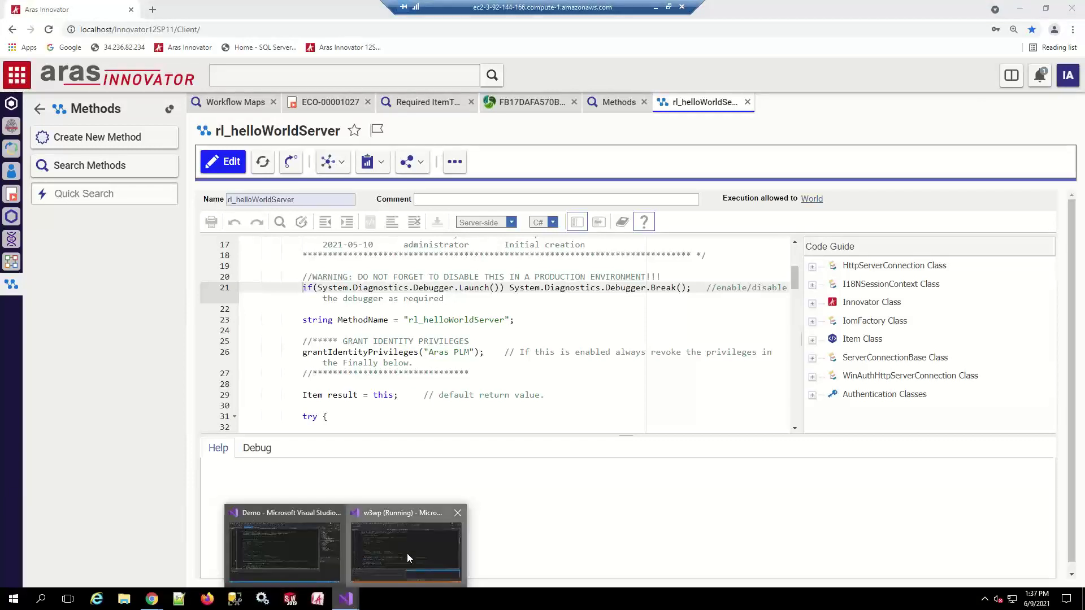
{"action": "left_click", "coordinate": [407, 553]}
{"action": "left_click", "coordinate": [1072, 9]}
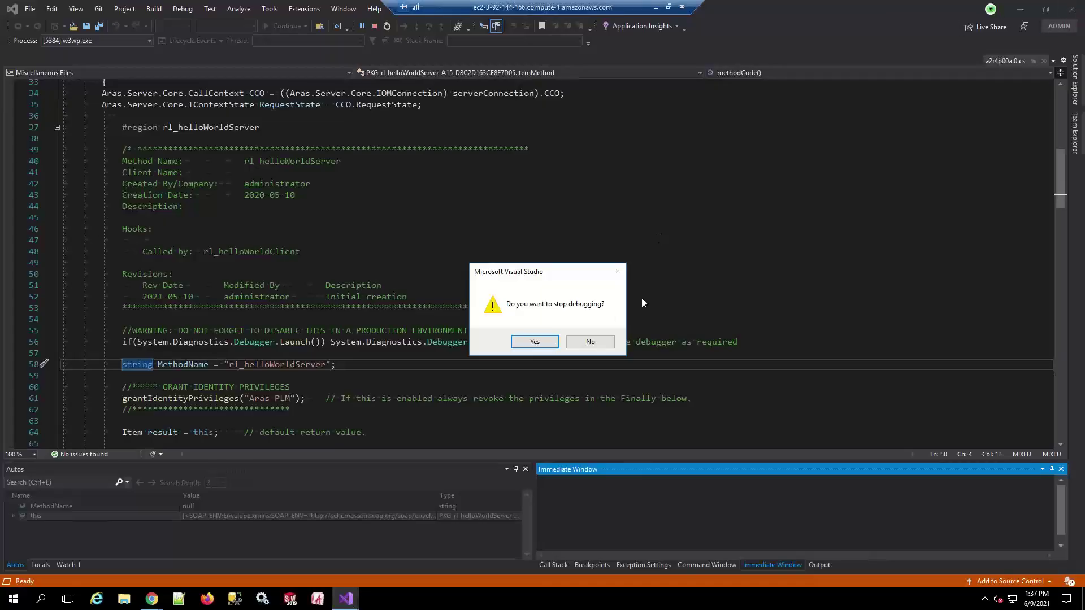
{"action": "left_click", "coordinate": [534, 342]}
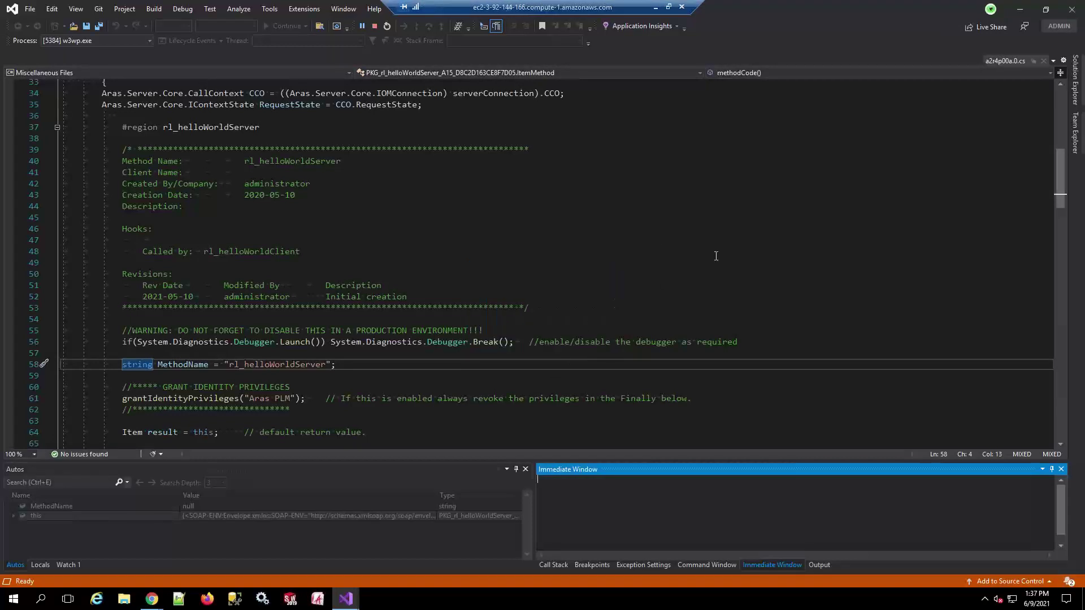
{"action": "left_click", "coordinate": [1071, 8]}
{"action": "left_click", "coordinate": [535, 342]}
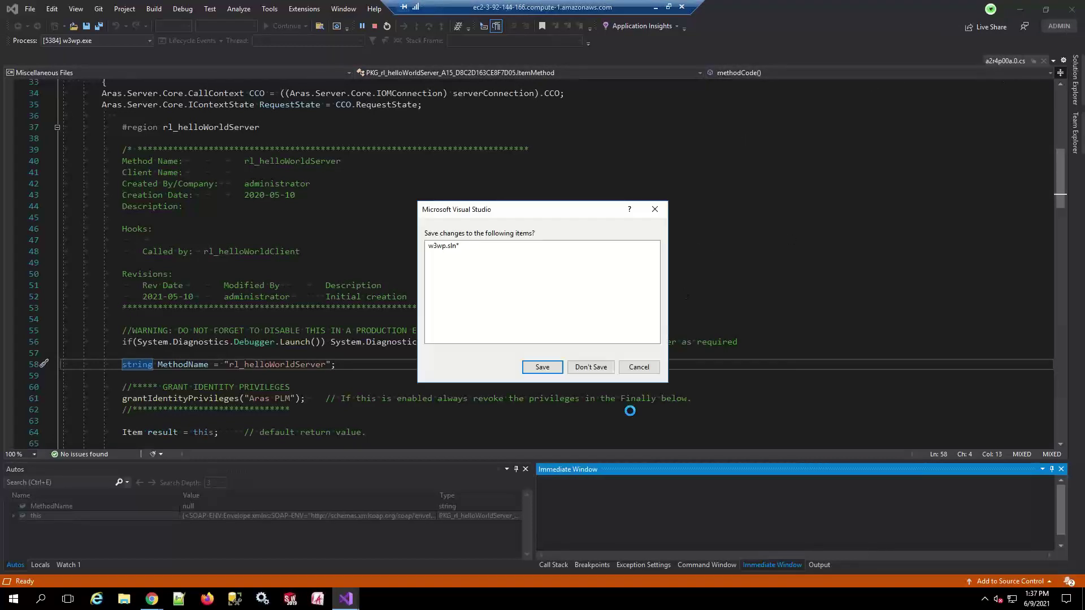
{"action": "left_click", "coordinate": [591, 367]}
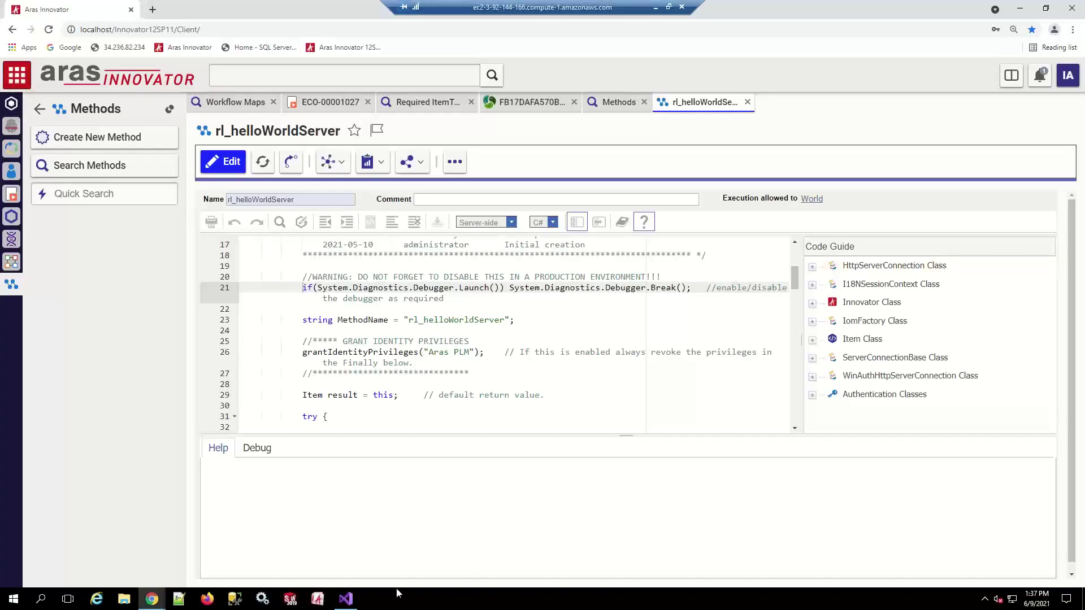
{"action": "left_click", "coordinate": [346, 597]}
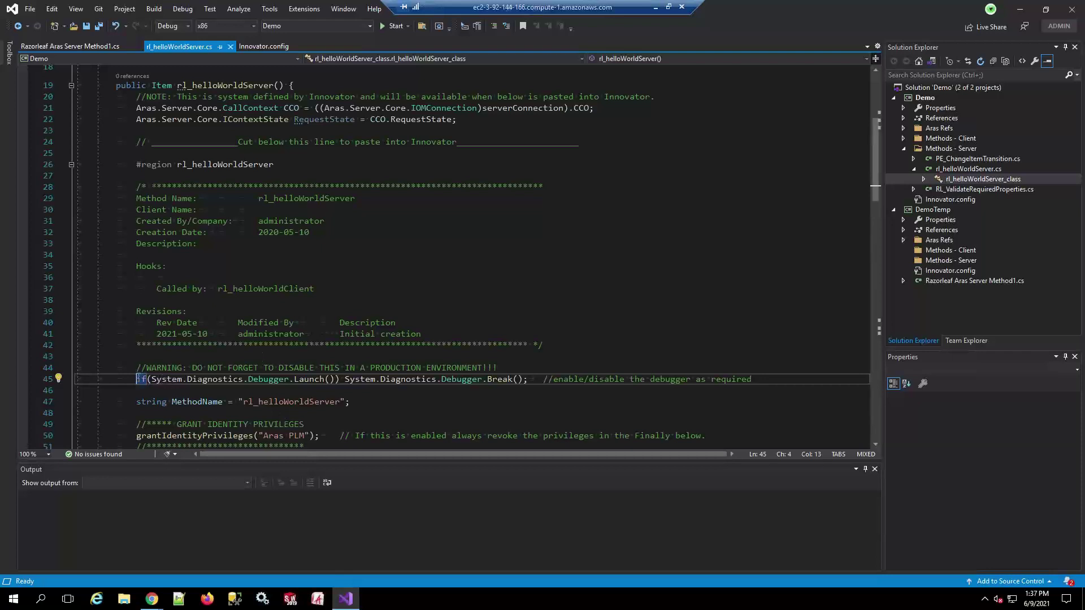
Comment out line 45's debugger launch with // and lock rl_helloWorldServer on the server
{"action": "type", "text": "//"}
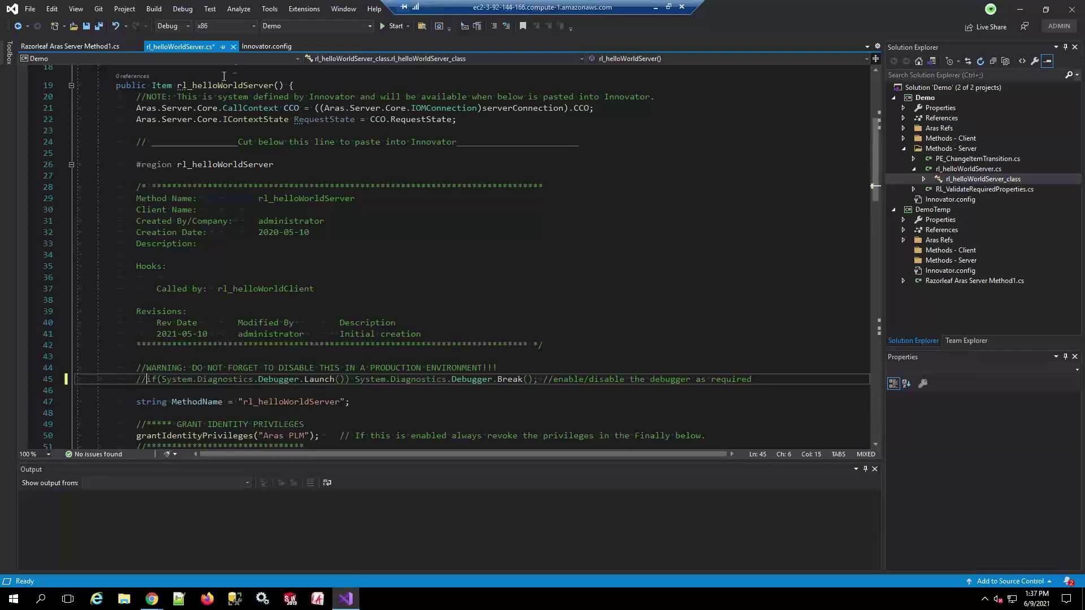
{"action": "left_click", "coordinate": [303, 8]}
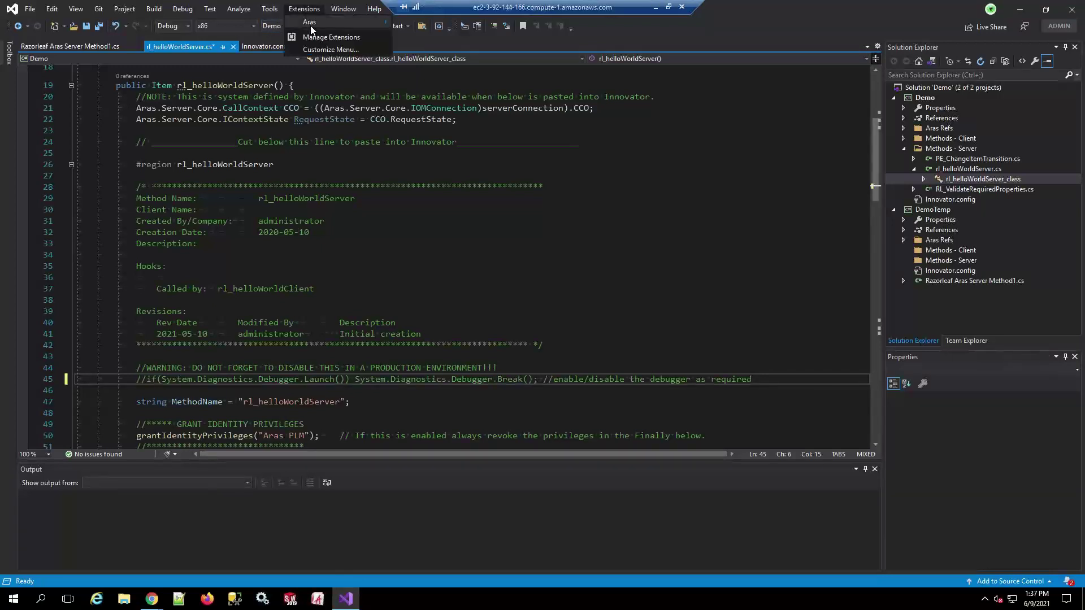
{"action": "mouse_move", "coordinate": [339, 22]}
{"action": "left_click", "coordinate": [442, 63]}
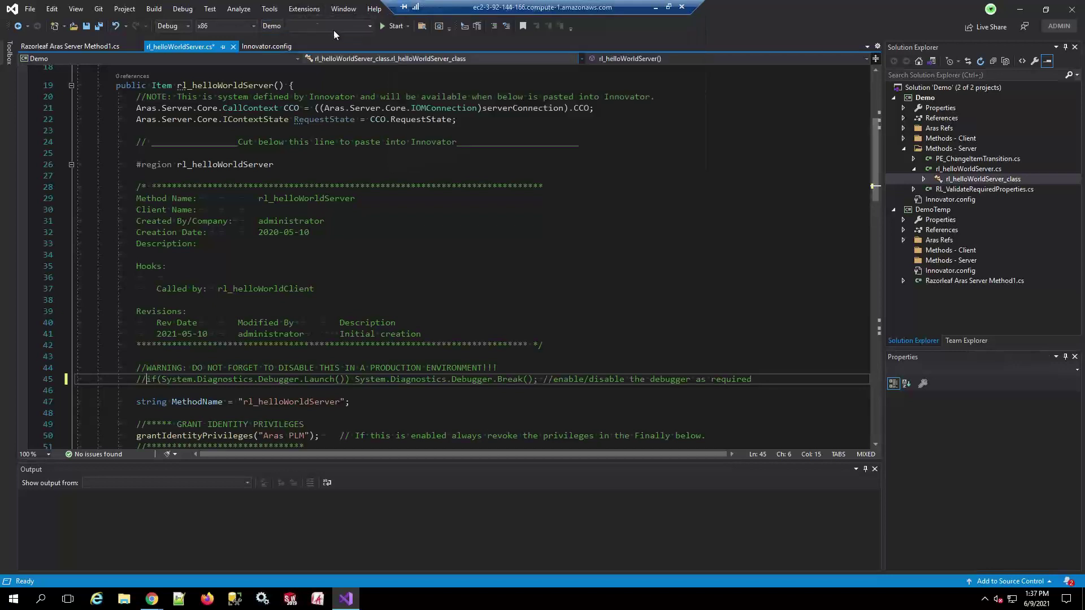
Save the method to the Innovator server and unlock it
{"action": "left_click", "coordinate": [304, 8]}
{"action": "mouse_move", "coordinate": [320, 22]}
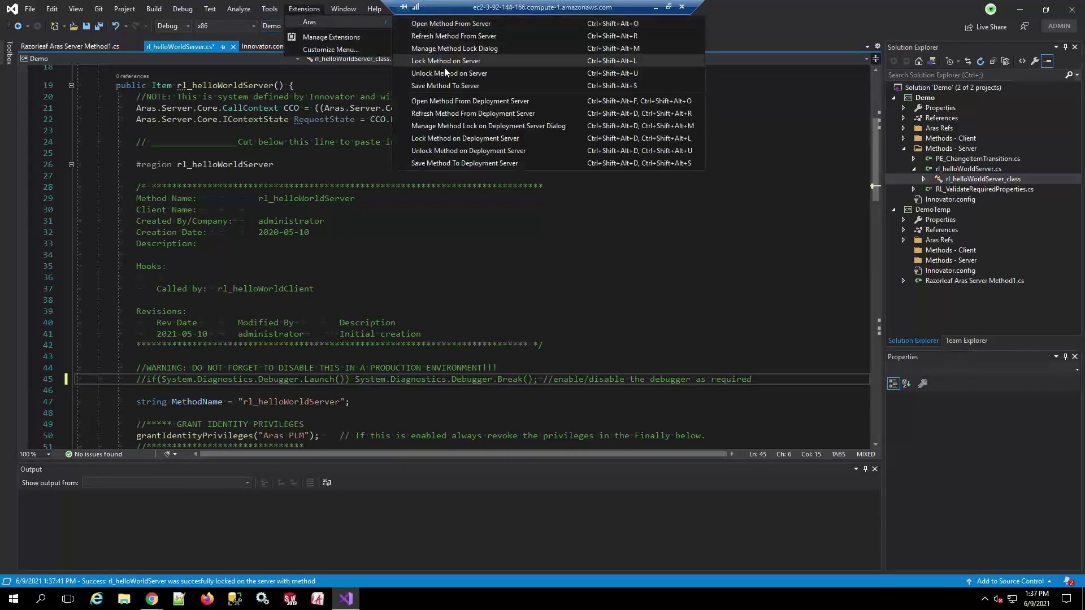
{"action": "left_click", "coordinate": [436, 86]}
{"action": "left_click", "coordinate": [304, 8]}
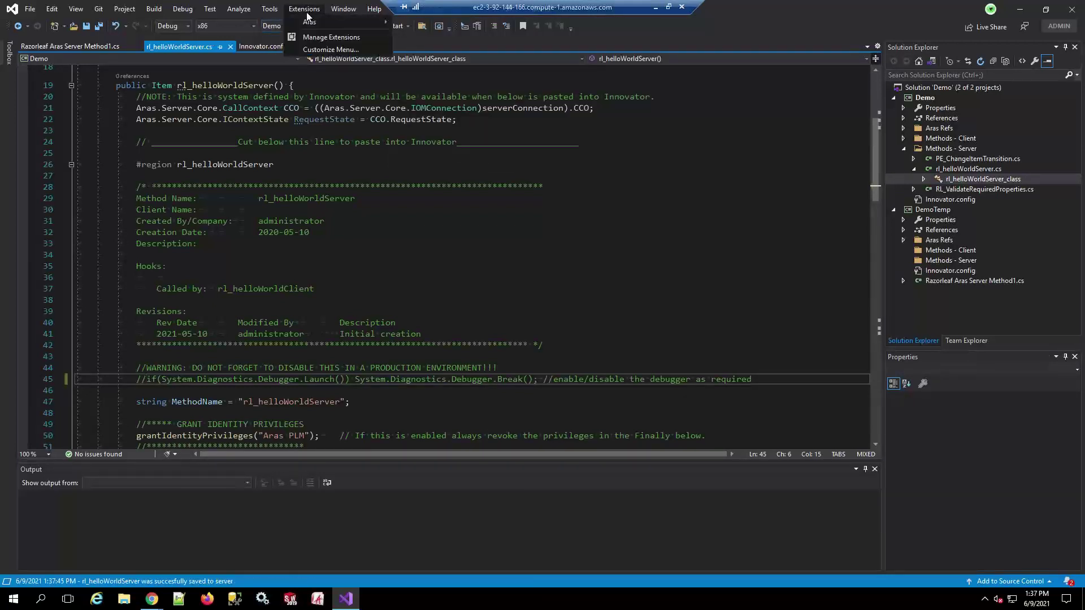
{"action": "mouse_move", "coordinate": [320, 21]}
{"action": "left_click", "coordinate": [445, 73]}
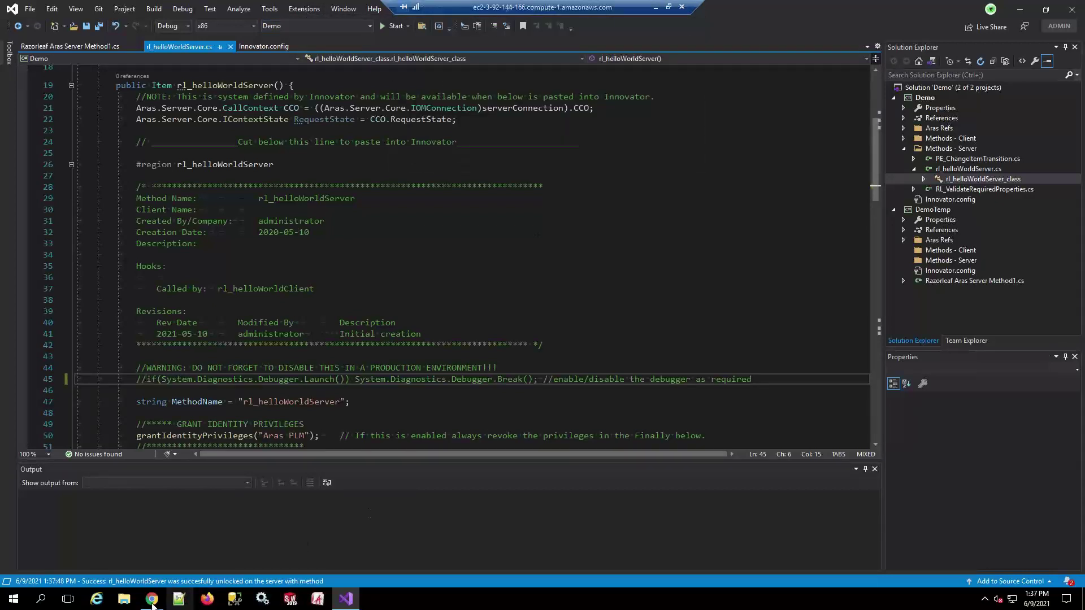
{"action": "mouse_move", "coordinate": [151, 597]}
{"action": "left_click", "coordinate": [95, 579]}
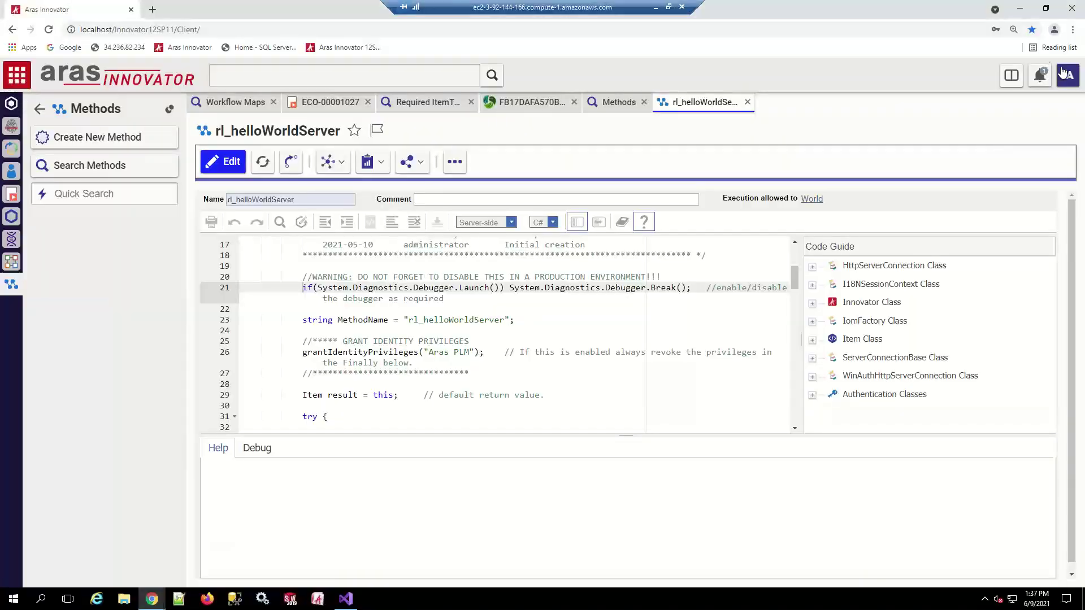
{"action": "left_click", "coordinate": [1065, 78]}
{"action": "mouse_move", "coordinate": [1020, 132]}
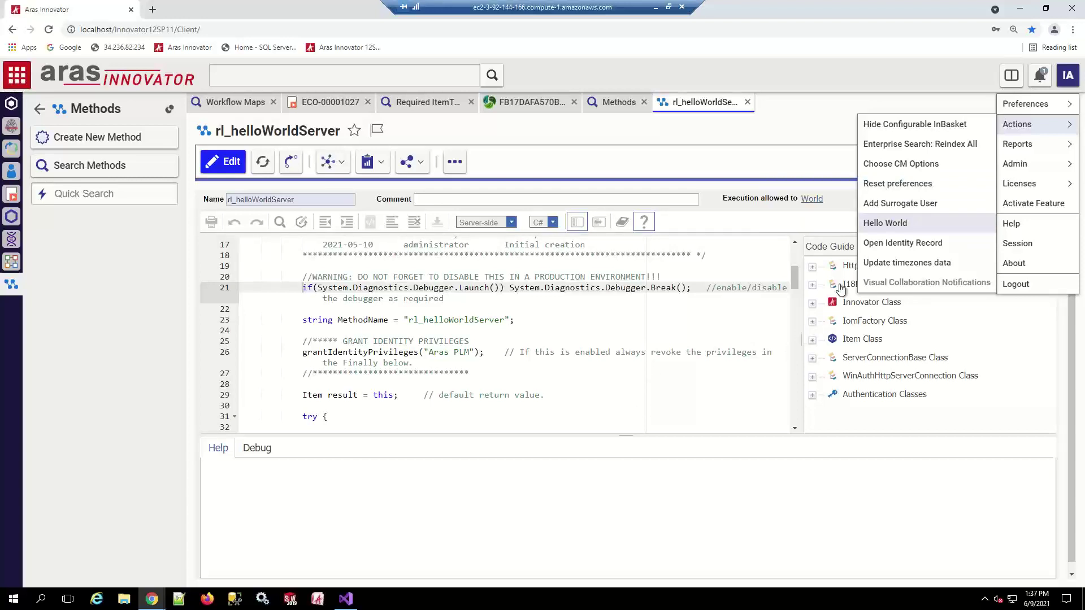
{"action": "left_click", "coordinate": [890, 226]}
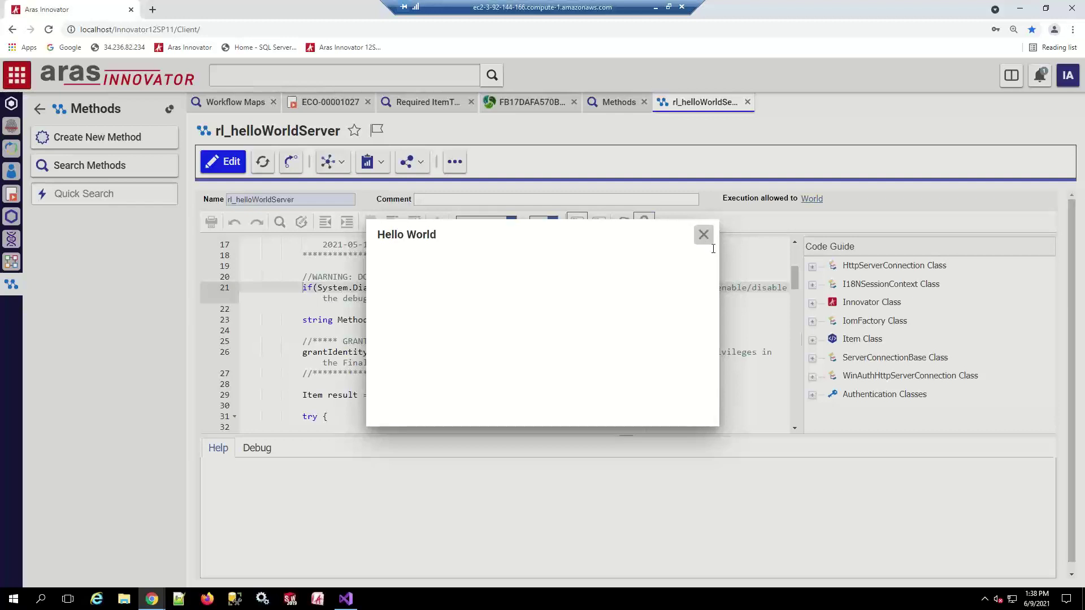
{"action": "key", "text": "Escape"}
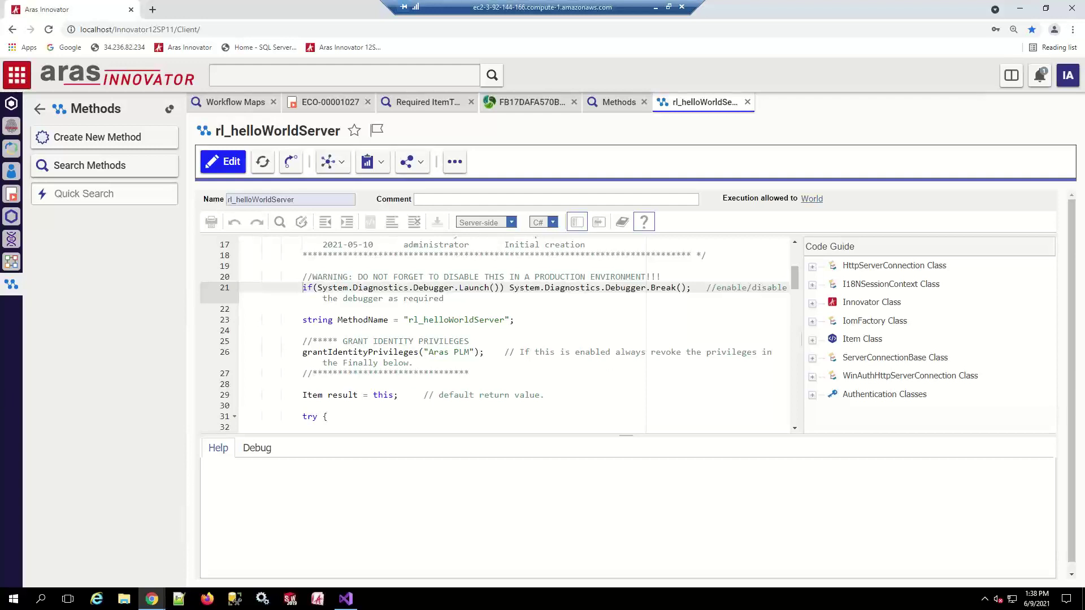
Close the rl_helloWorldServer, Methods, FB17..., Required ItemType, ECO-00001027 and Workflow Maps tabs
{"action": "left_click", "coordinate": [747, 102]}
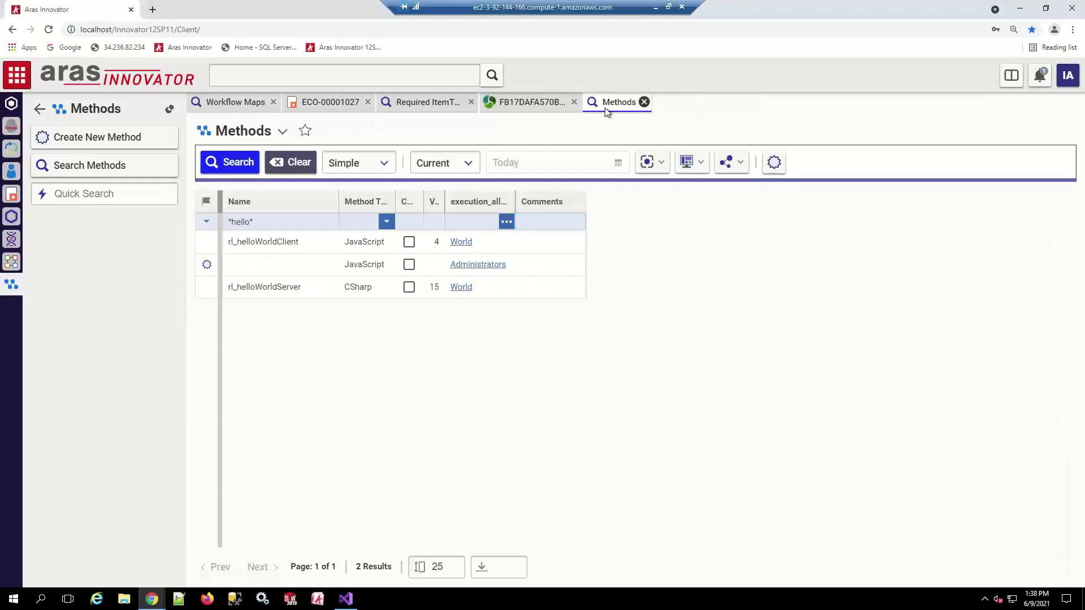
{"action": "left_click", "coordinate": [643, 102]}
{"action": "left_click", "coordinate": [573, 102]}
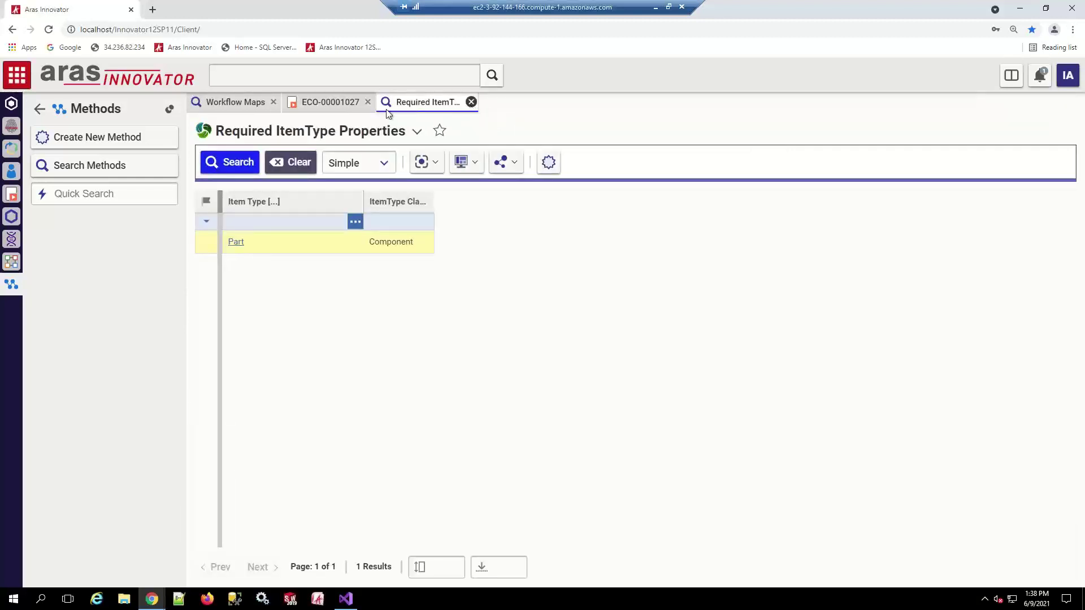
{"action": "left_click", "coordinate": [471, 101]}
{"action": "left_click", "coordinate": [368, 102]}
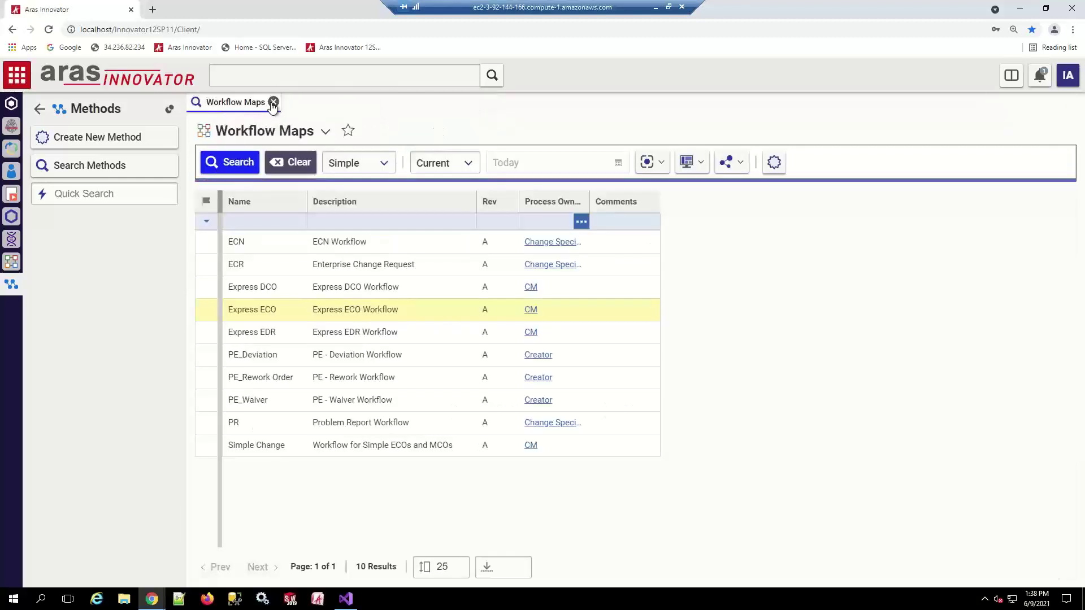
{"action": "left_click", "coordinate": [273, 101]}
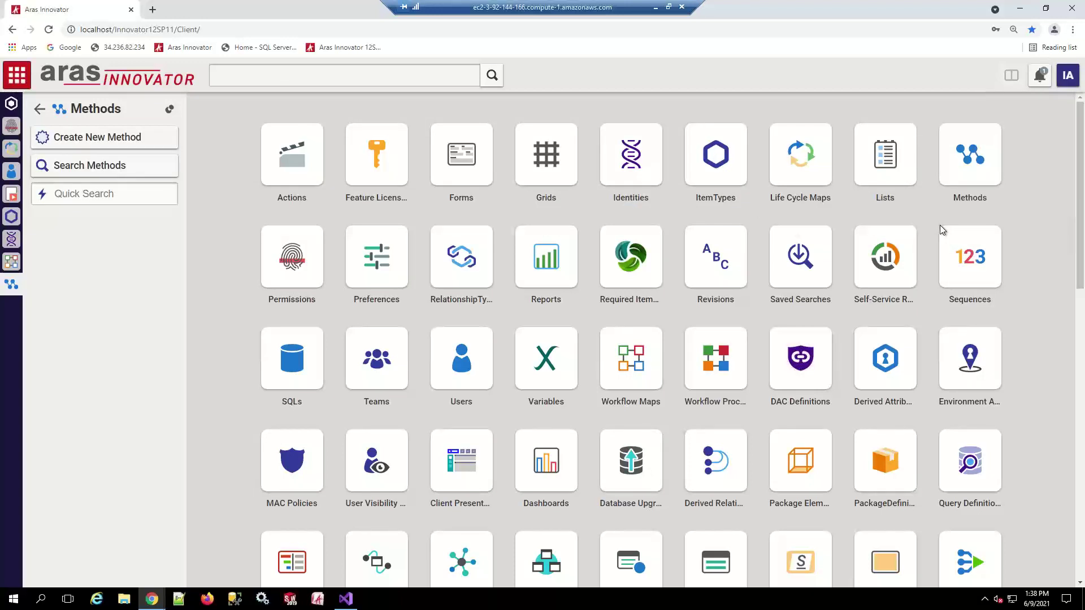
{"action": "scroll", "coordinate": [929, 504], "scroll_direction": "down", "scroll_amount": 2}
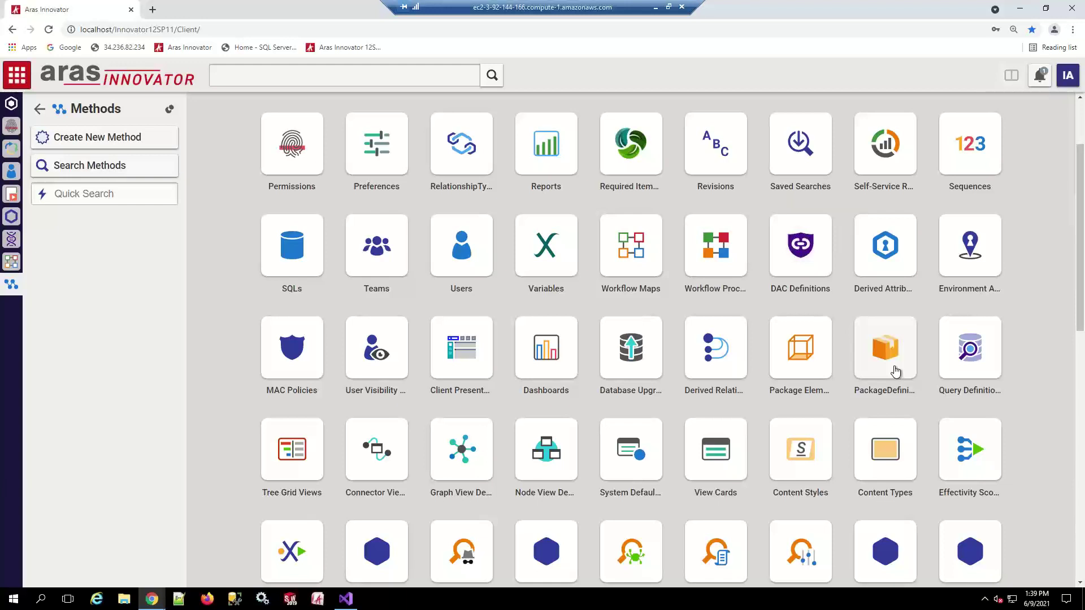
Search Package Elements filtered to Modified On 6/9/2021 and Modified By Innovator Admin, then stop the search
{"action": "left_click", "coordinate": [784, 367]}
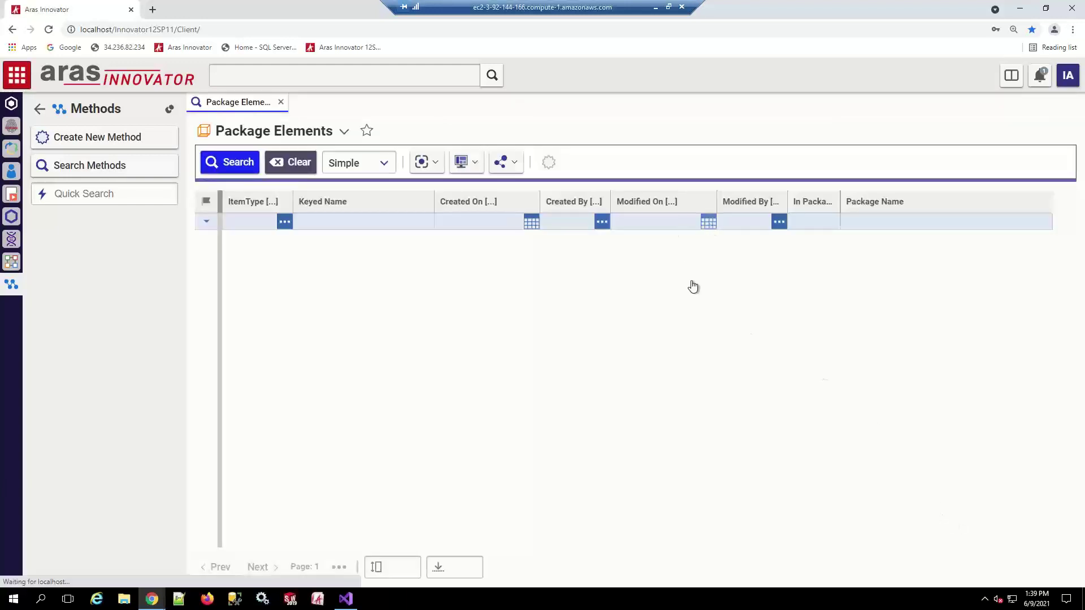
{"action": "left_click", "coordinate": [708, 222]}
{"action": "left_click", "coordinate": [709, 429]}
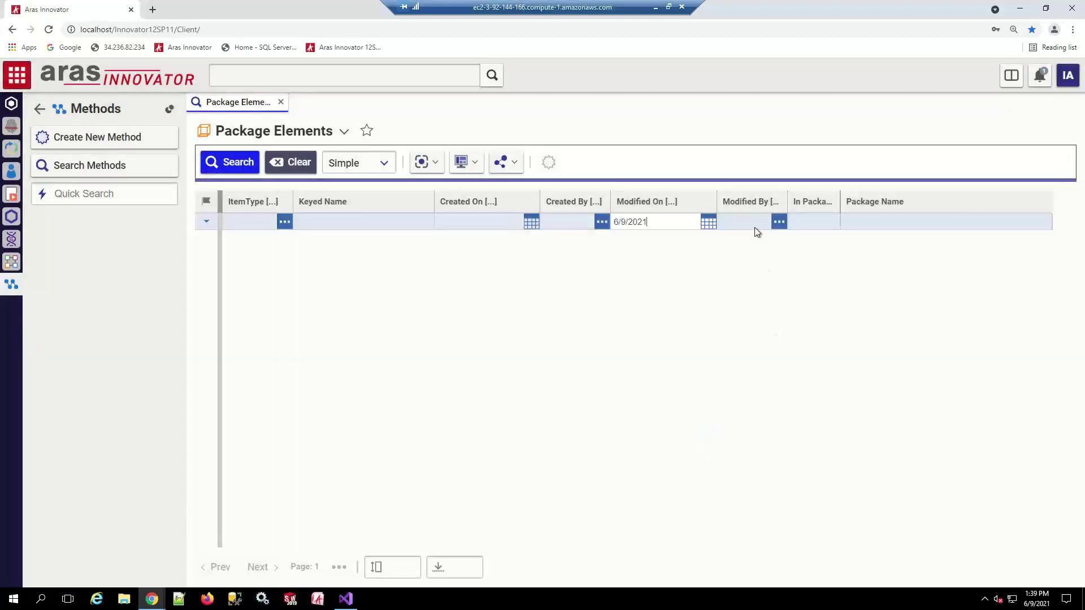
{"action": "left_click", "coordinate": [752, 222]}
{"action": "type", "text": "inn"}
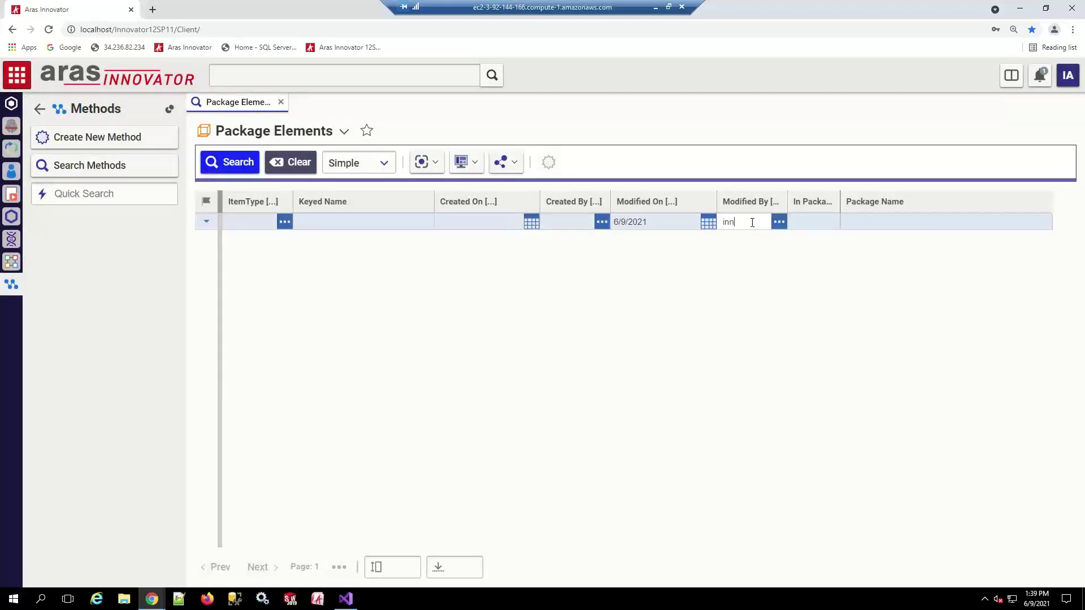
{"action": "left_click", "coordinate": [758, 244]}
{"action": "left_click", "coordinate": [228, 163]}
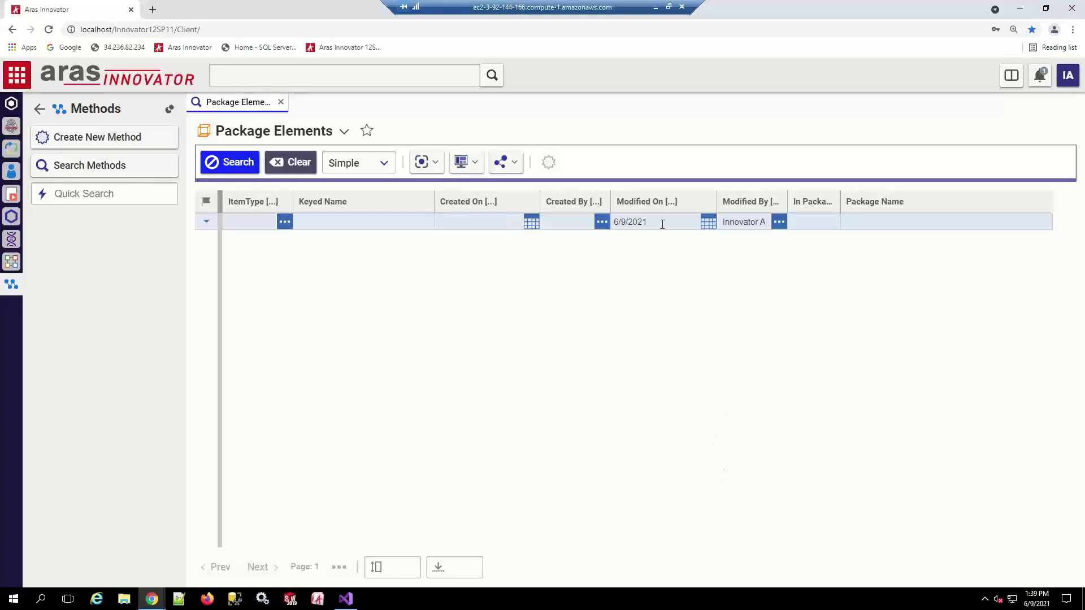
{"action": "left_click", "coordinate": [232, 169]}
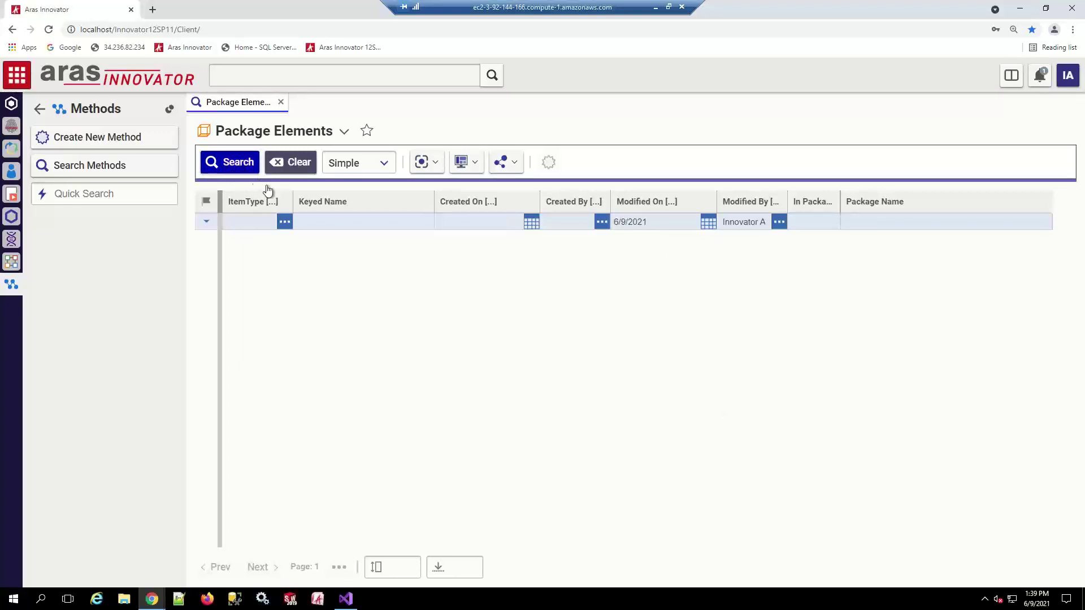
Change the Modified On filter to 6/8/2021 and rerun the search
{"action": "left_click", "coordinate": [708, 222]}
{"action": "left_click", "coordinate": [686, 431]}
{"action": "left_click", "coordinate": [231, 163]}
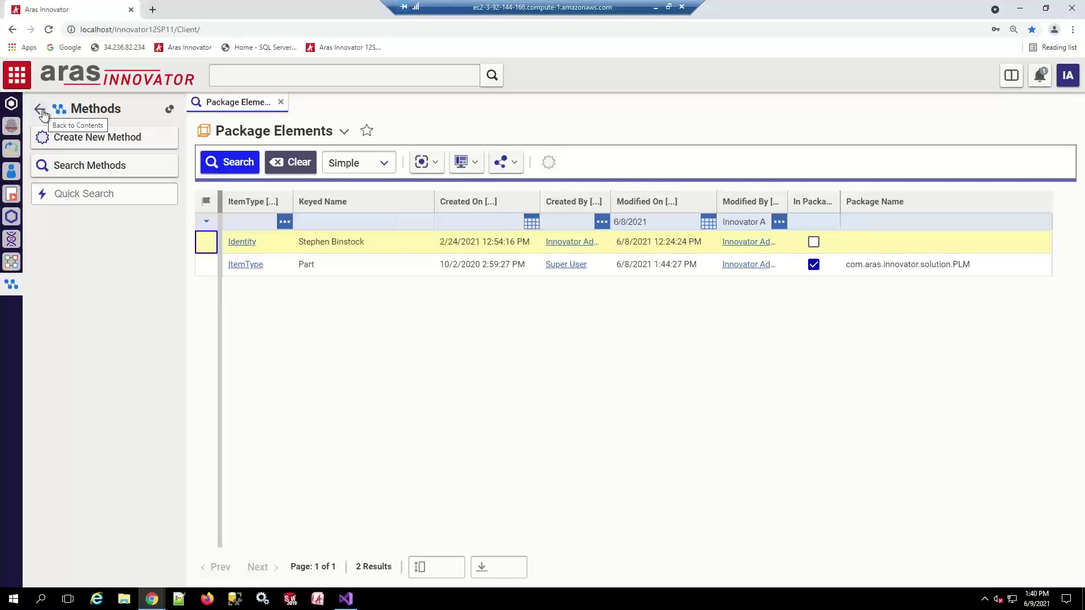
Go back to Contents, switch to Sequences, and create a new Sequence item
{"action": "left_click", "coordinate": [41, 110]}
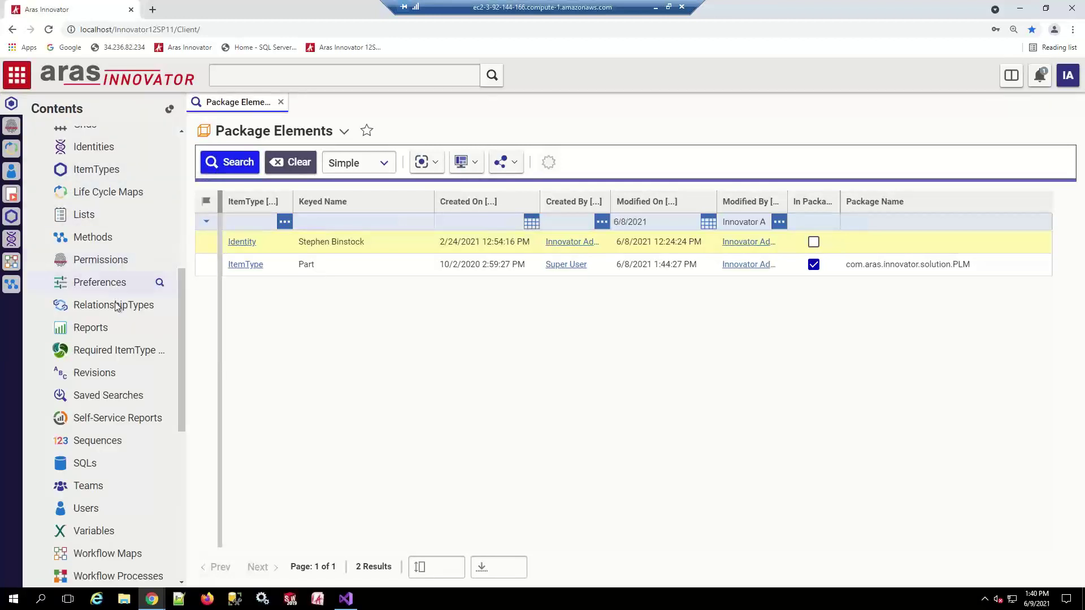
{"action": "left_click", "coordinate": [94, 441]}
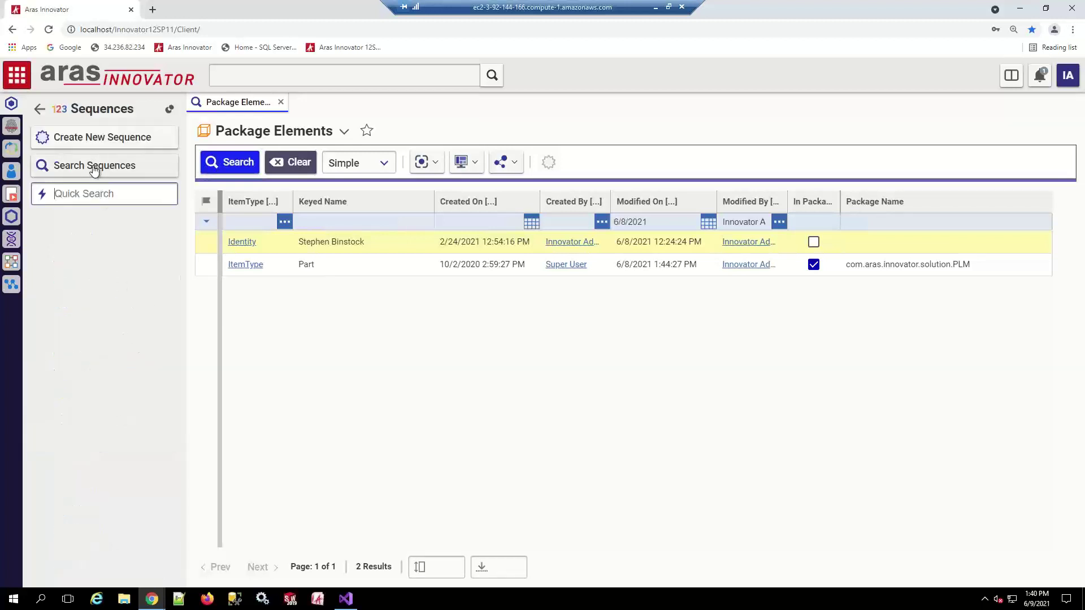
{"action": "left_click", "coordinate": [94, 140]}
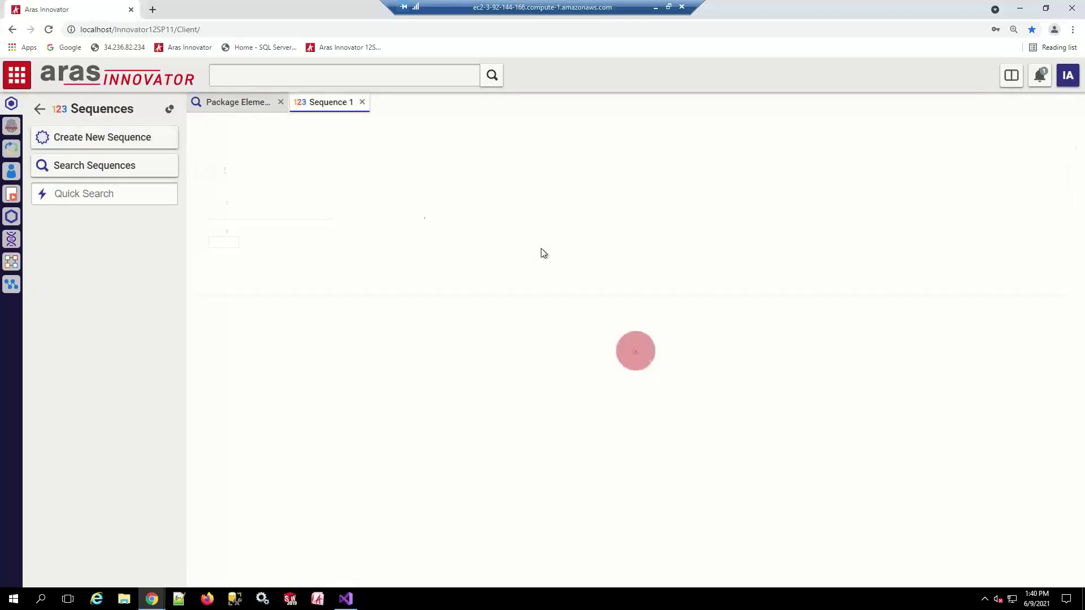
Name the sequence RL_HelloWorld1 and give it the prefix RL
{"action": "left_click", "coordinate": [265, 245]}
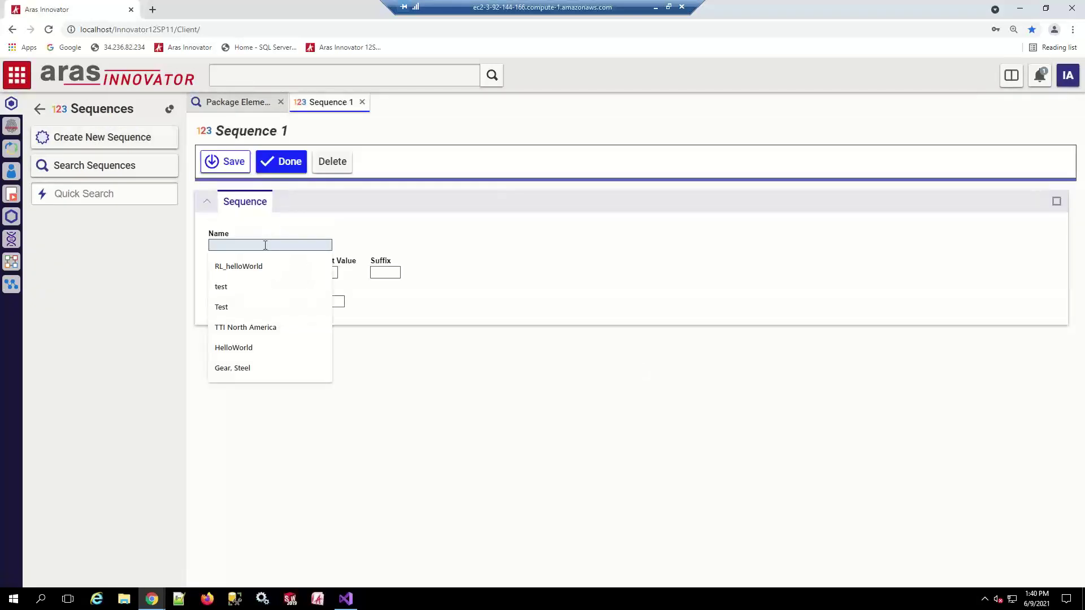
{"action": "type", "text": "RL_Hel"}
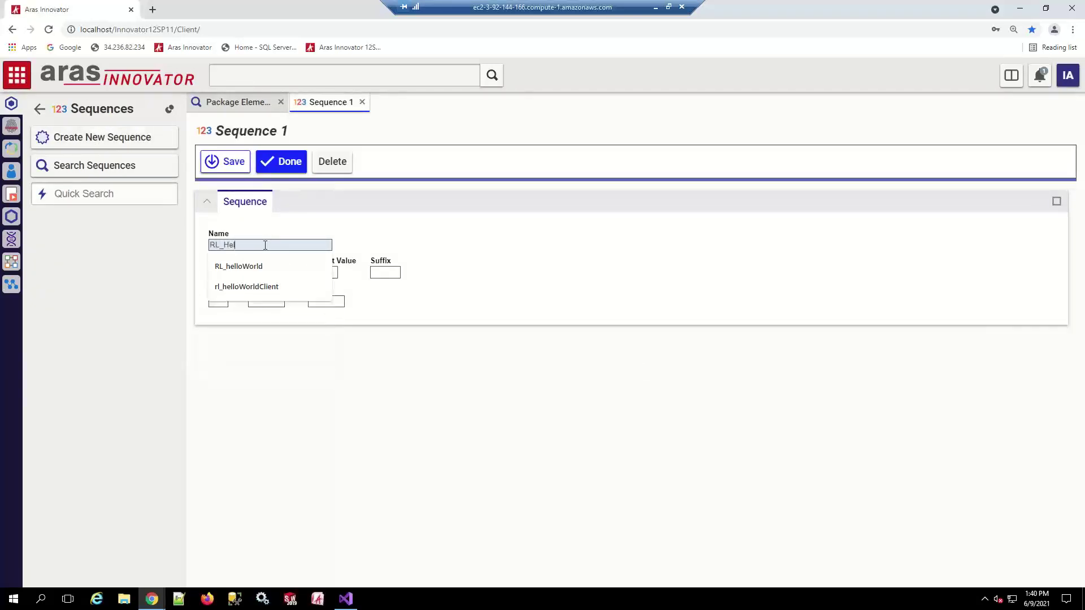
{"action": "type", "text": "loWorld1"}
{"action": "left_click", "coordinate": [238, 273]}
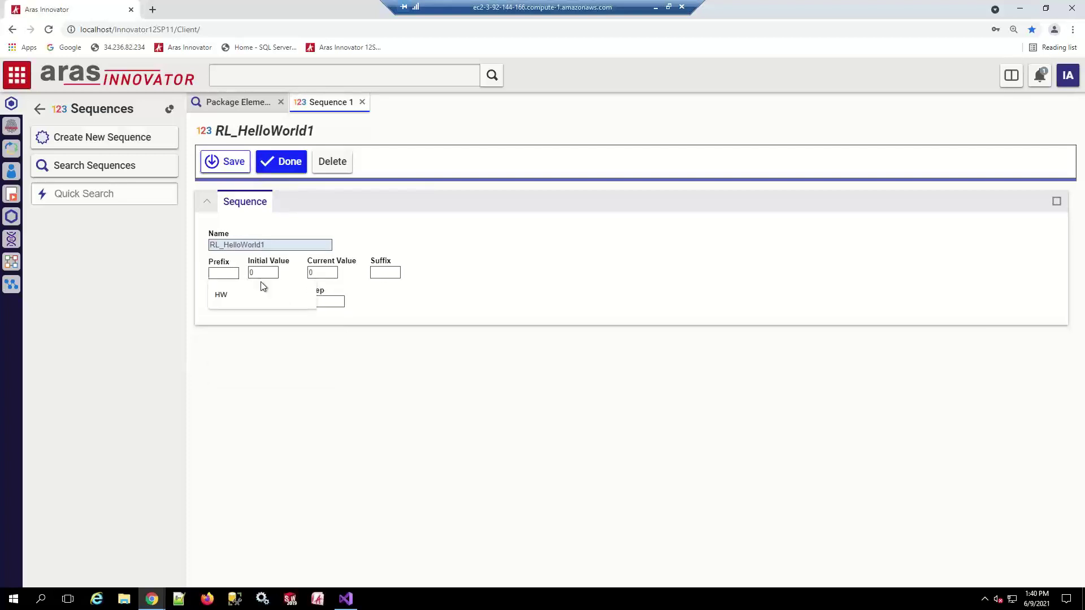
{"action": "type", "text": "RL"}
{"action": "key", "text": "Tab"}
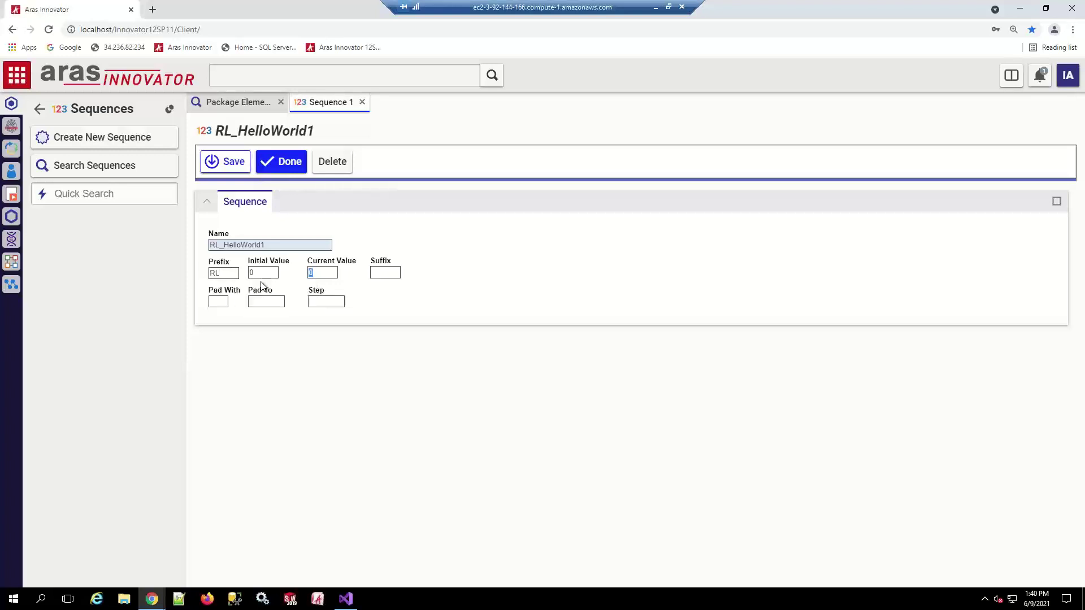
Set Pad With 0, Pad To 6 and Step 1, then save the sequence
{"action": "left_click", "coordinate": [225, 303]}
{"action": "type", "text": "0"}
{"action": "left_click", "coordinate": [263, 302]}
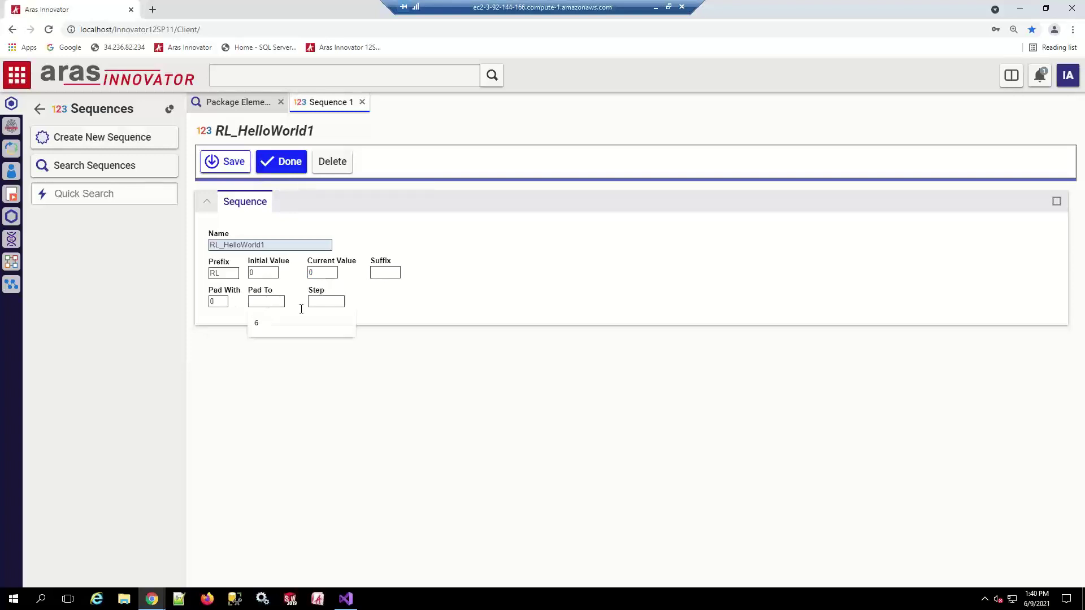
{"action": "left_click", "coordinate": [262, 325]}
{"action": "left_click", "coordinate": [338, 301]}
{"action": "key", "text": "Tab"}
{"action": "left_click", "coordinate": [286, 163]}
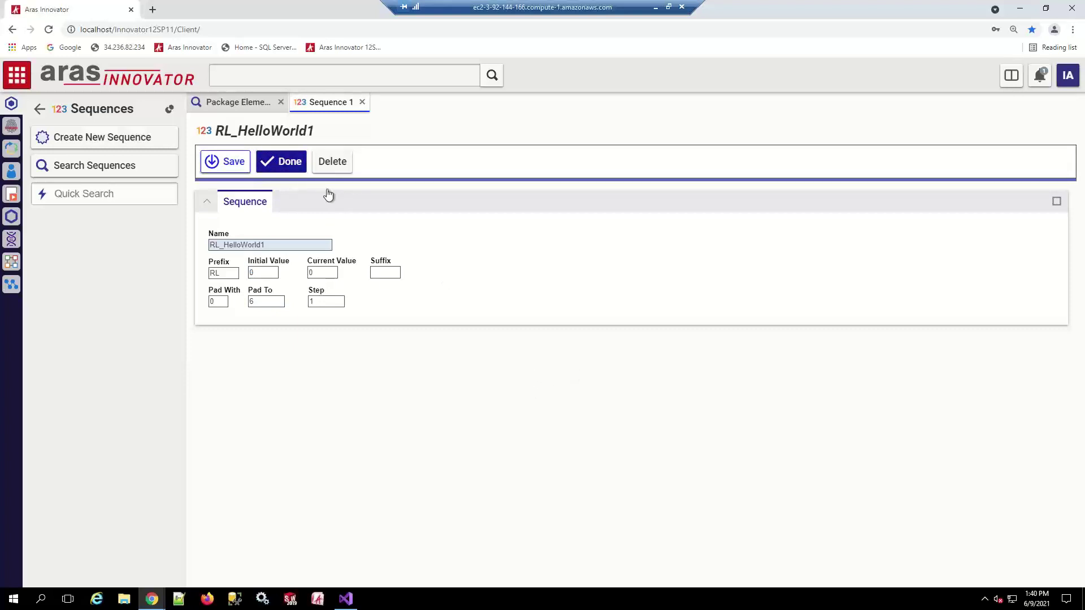
{"action": "left_click", "coordinate": [286, 162]}
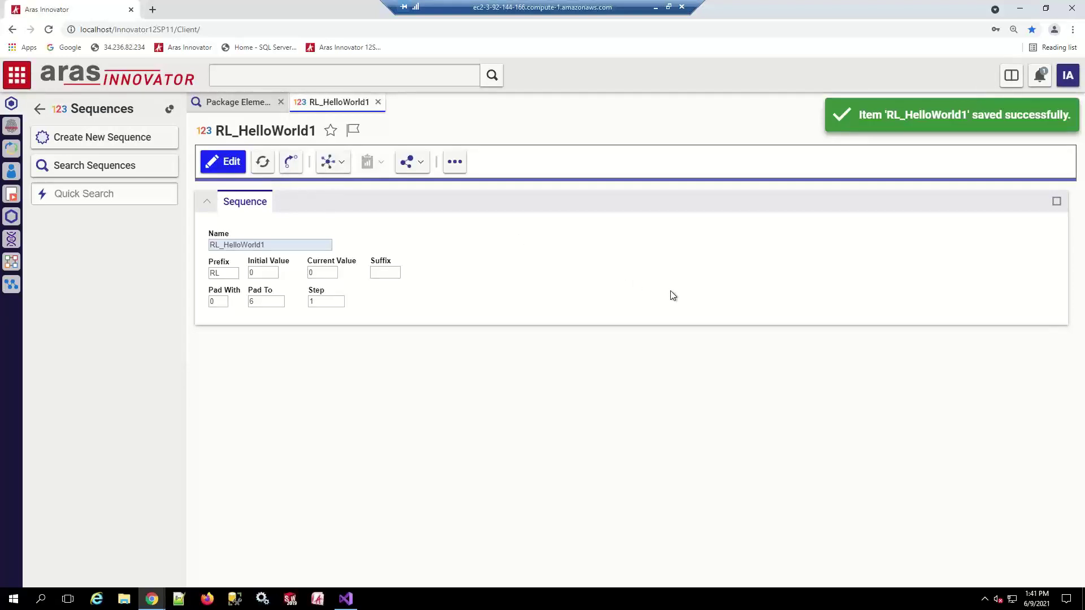
Close the RL_HelloWorld1 tab and search Package Elements for items modified on 6/9/2021
{"action": "left_click", "coordinate": [378, 102]}
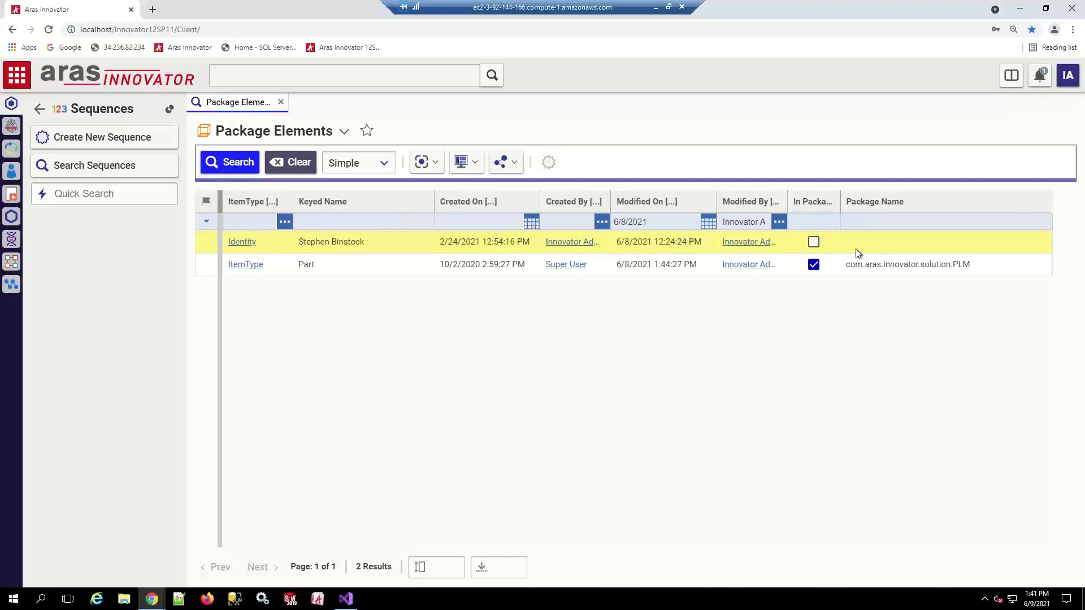
{"action": "left_click", "coordinate": [232, 163]}
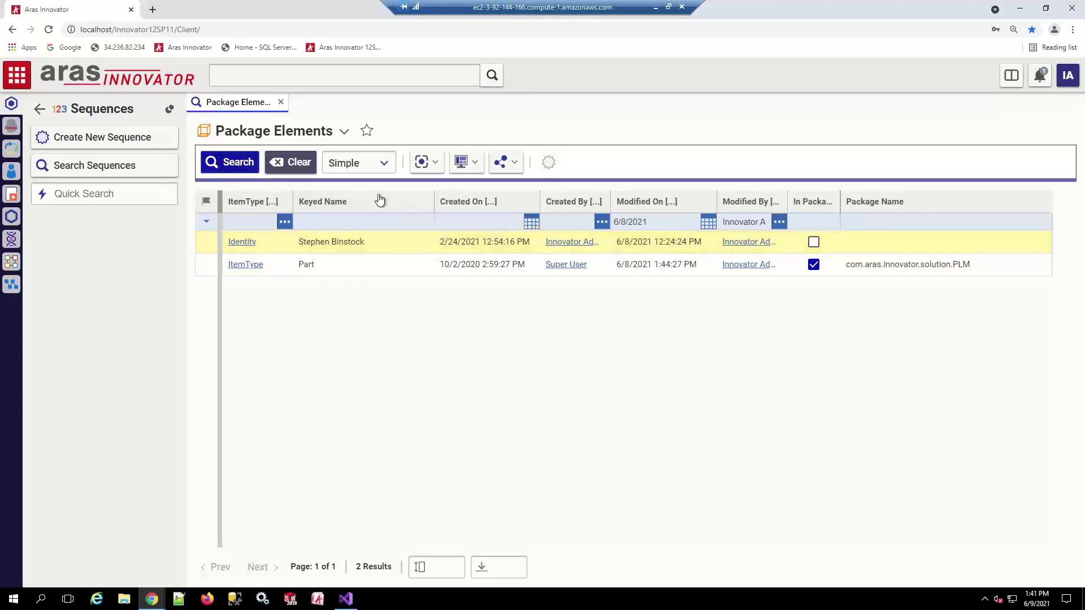
{"action": "left_click", "coordinate": [708, 229]}
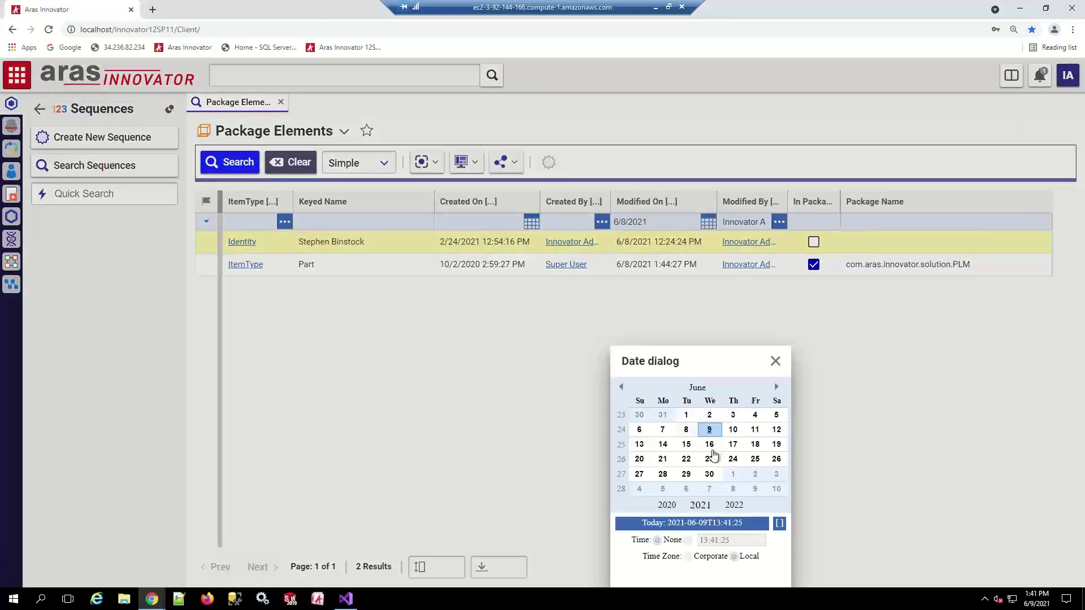
{"action": "left_click", "coordinate": [706, 358]}
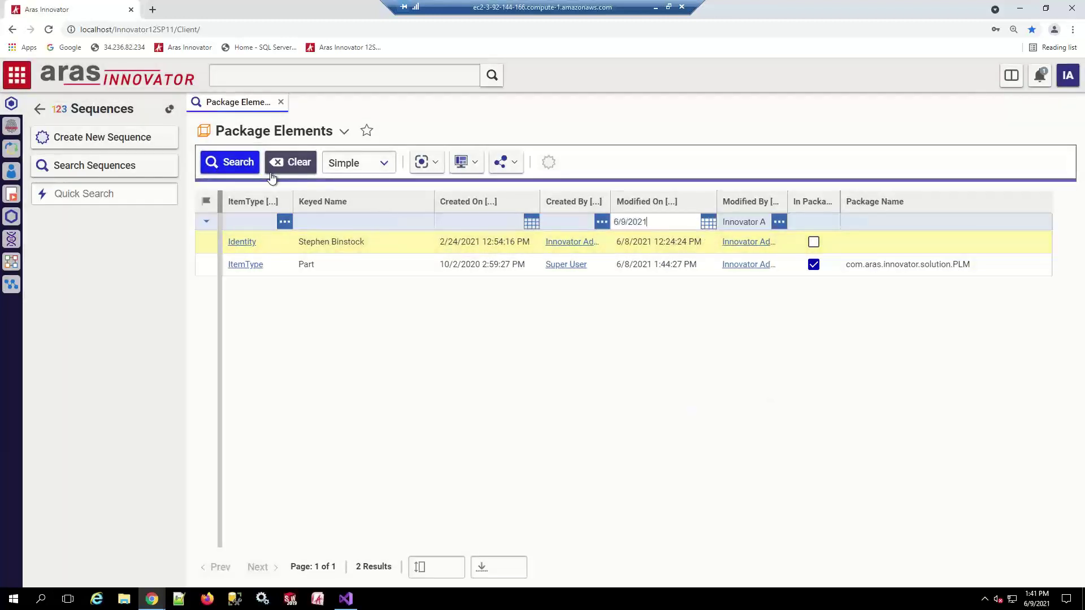
{"action": "left_click", "coordinate": [231, 163]}
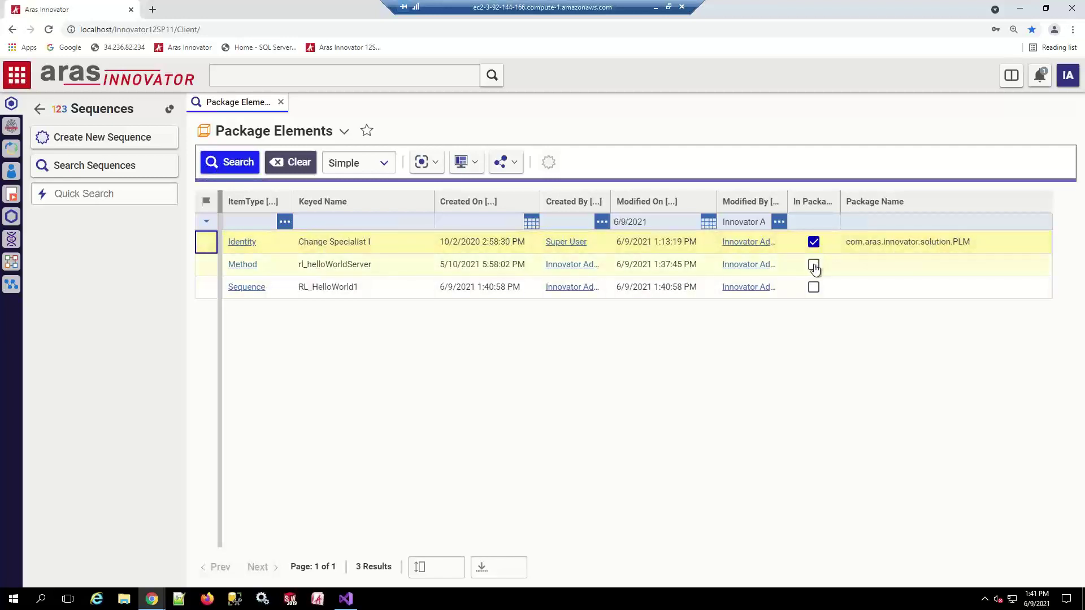
Open the rl_helloWorldServer method's actions, dismiss both errors, and check More for Add to Package
{"action": "right_click", "coordinate": [385, 263]}
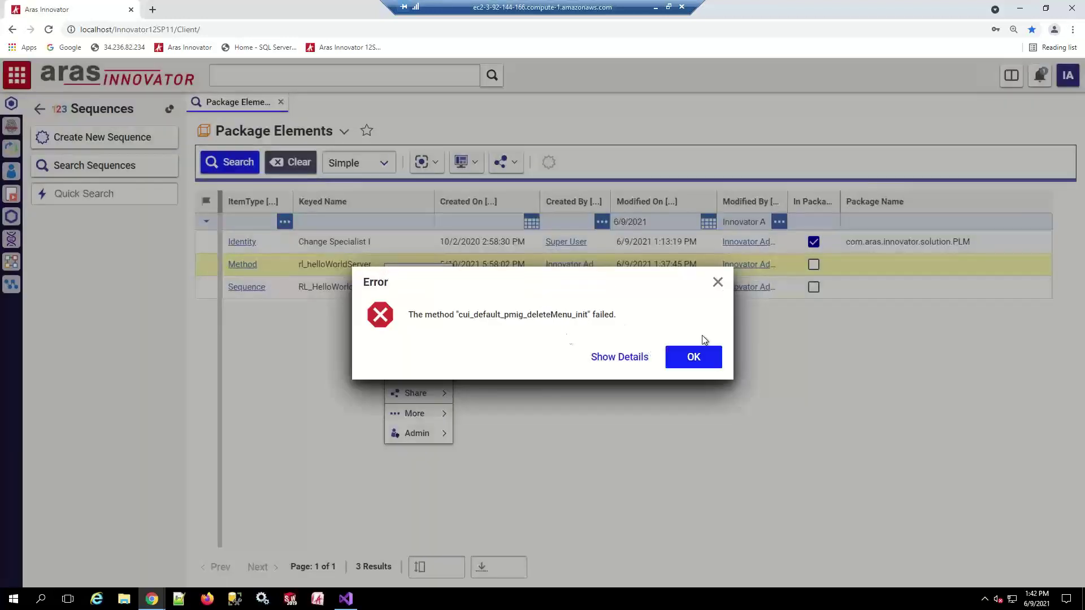
{"action": "left_click", "coordinate": [694, 357]}
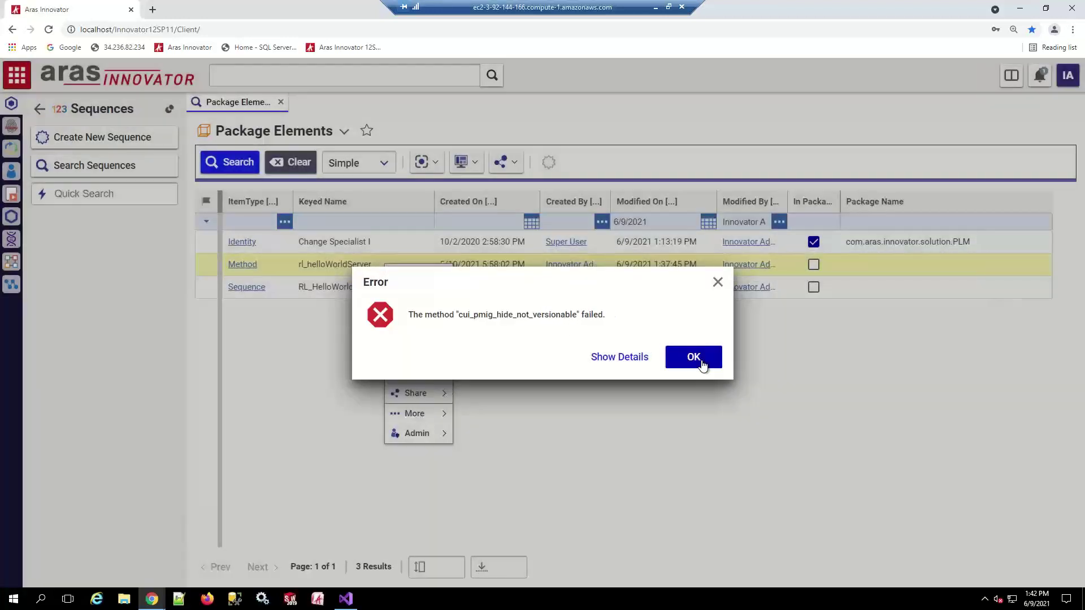
{"action": "left_click", "coordinate": [696, 360]}
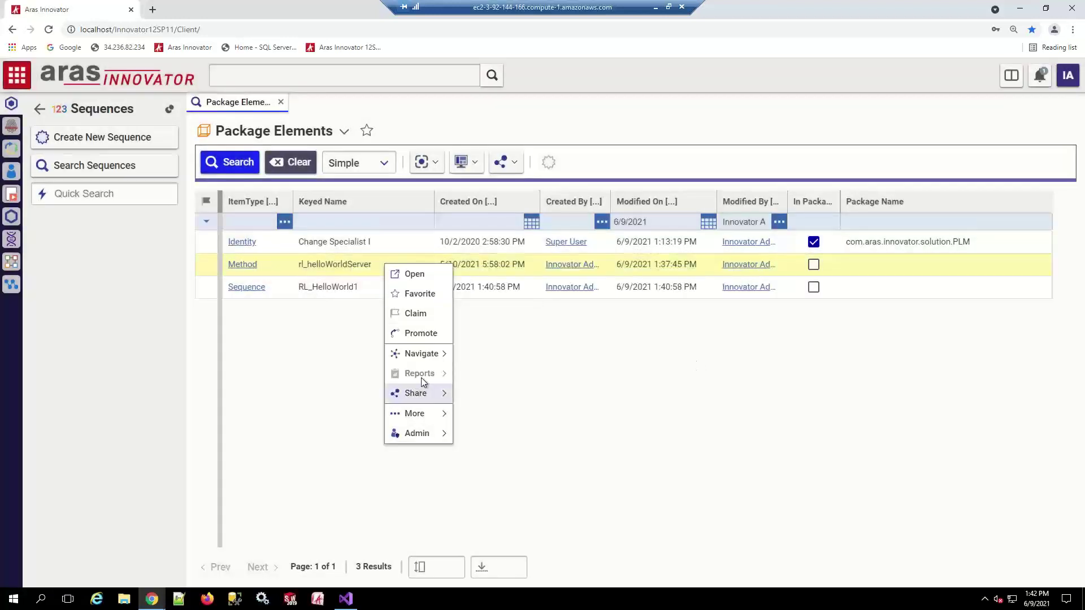
{"action": "mouse_move", "coordinate": [427, 418]}
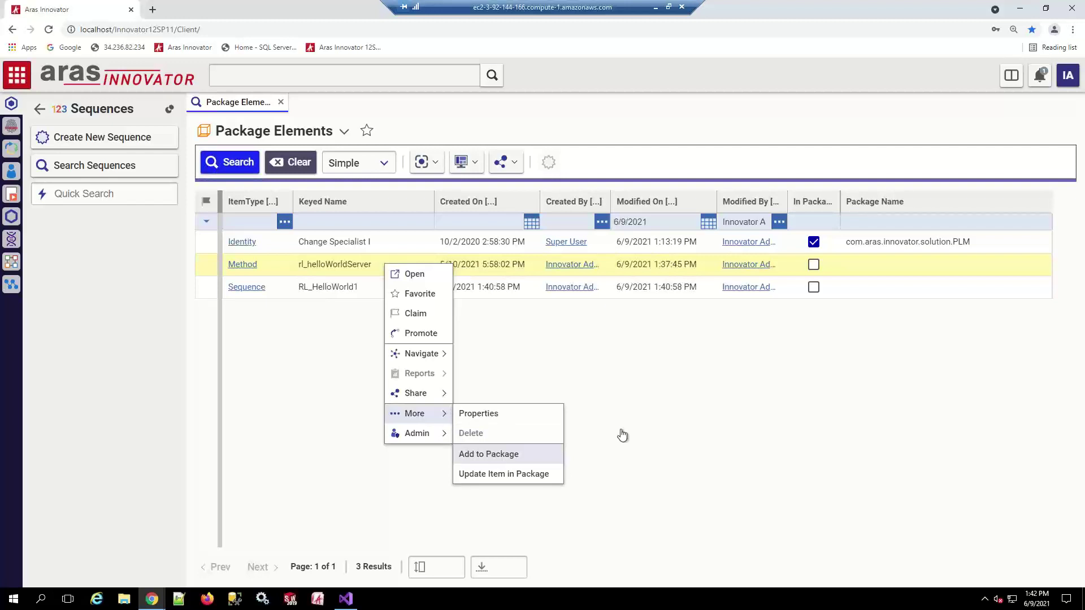
{"action": "left_click", "coordinate": [494, 459]}
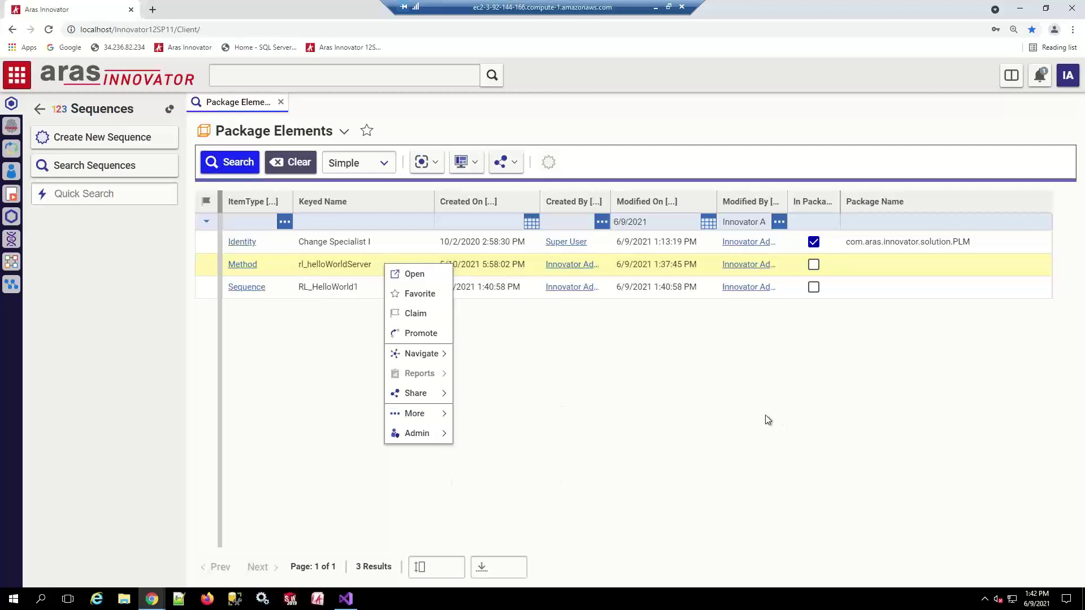